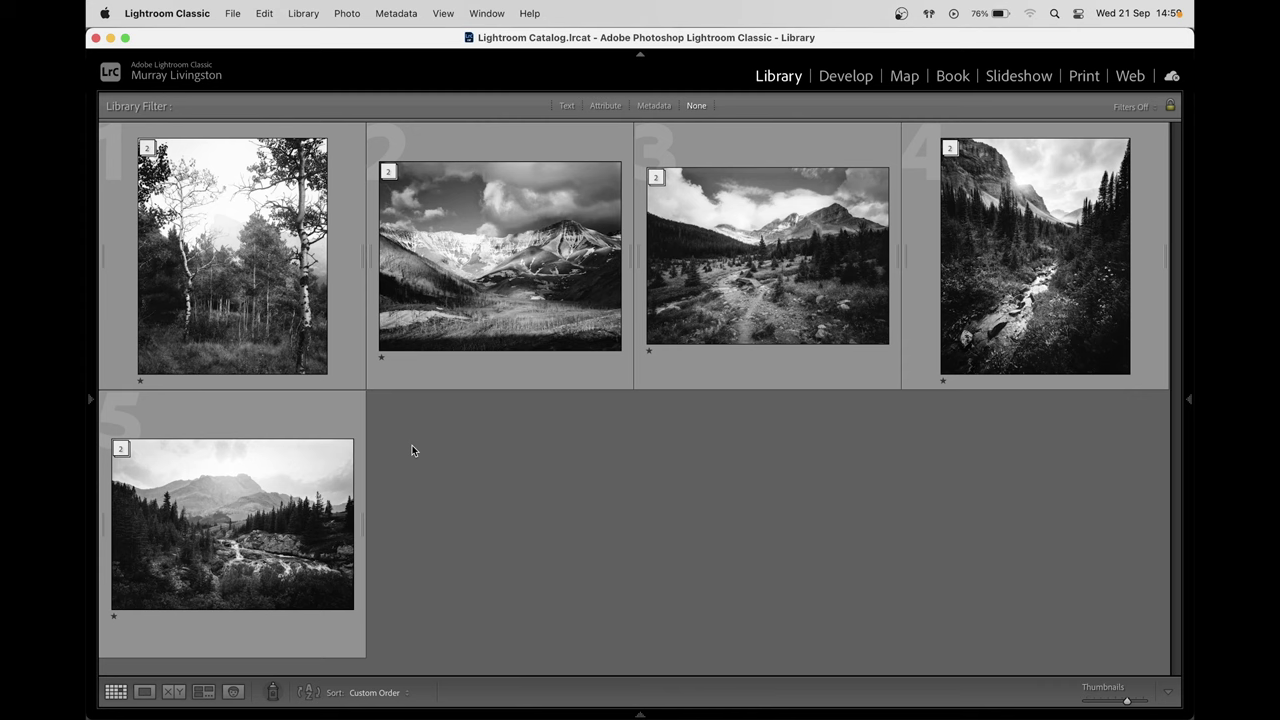
Step: Select photos 2 through 5 in the Lightroom grid, then clear the selection
click(270, 508)
shift+click(481, 272)
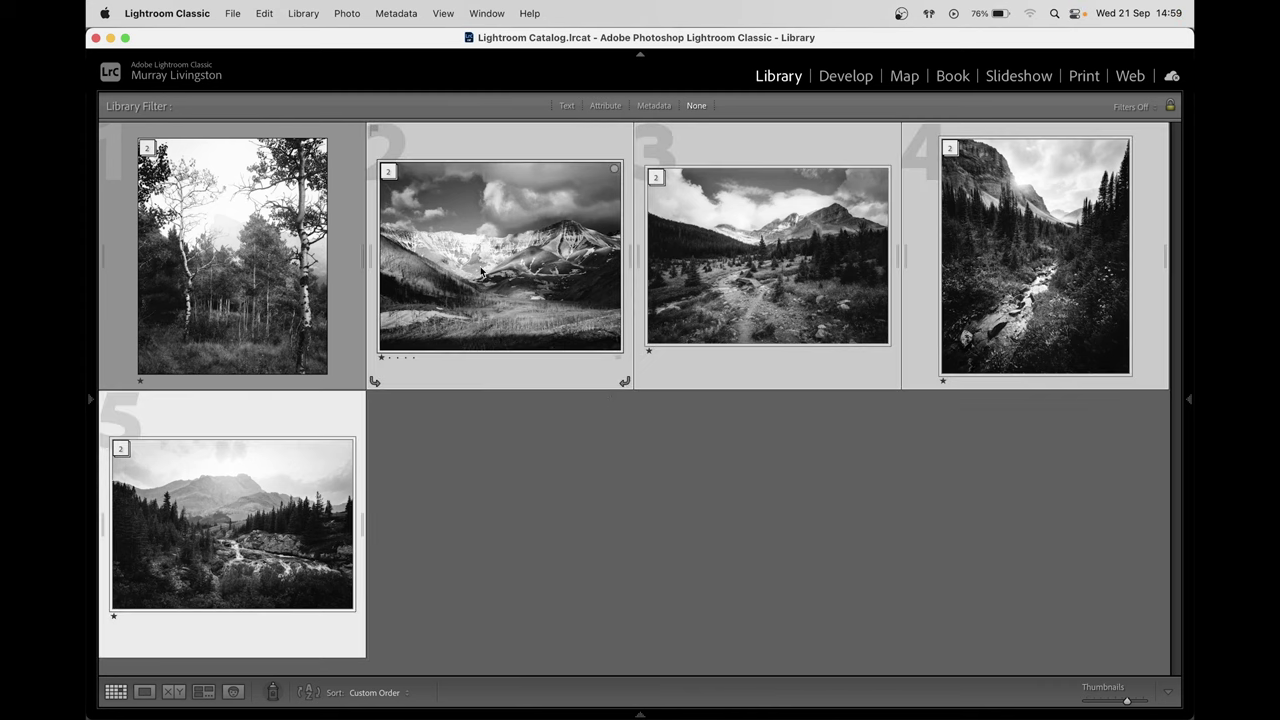
click(658, 464)
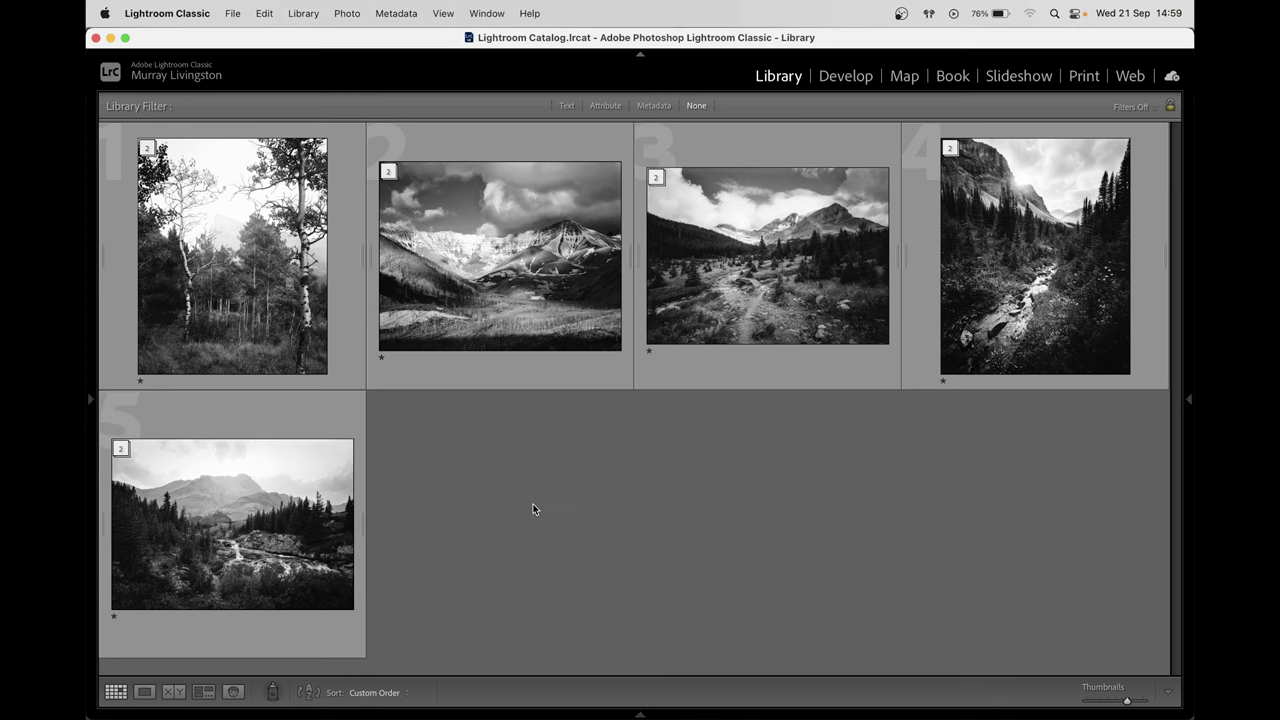
mouse_move(289, 320)
Step: Reselect photos 2 through 5, try the mountain and fifth photos, then deselect all
click(278, 528)
shift+click(390, 375)
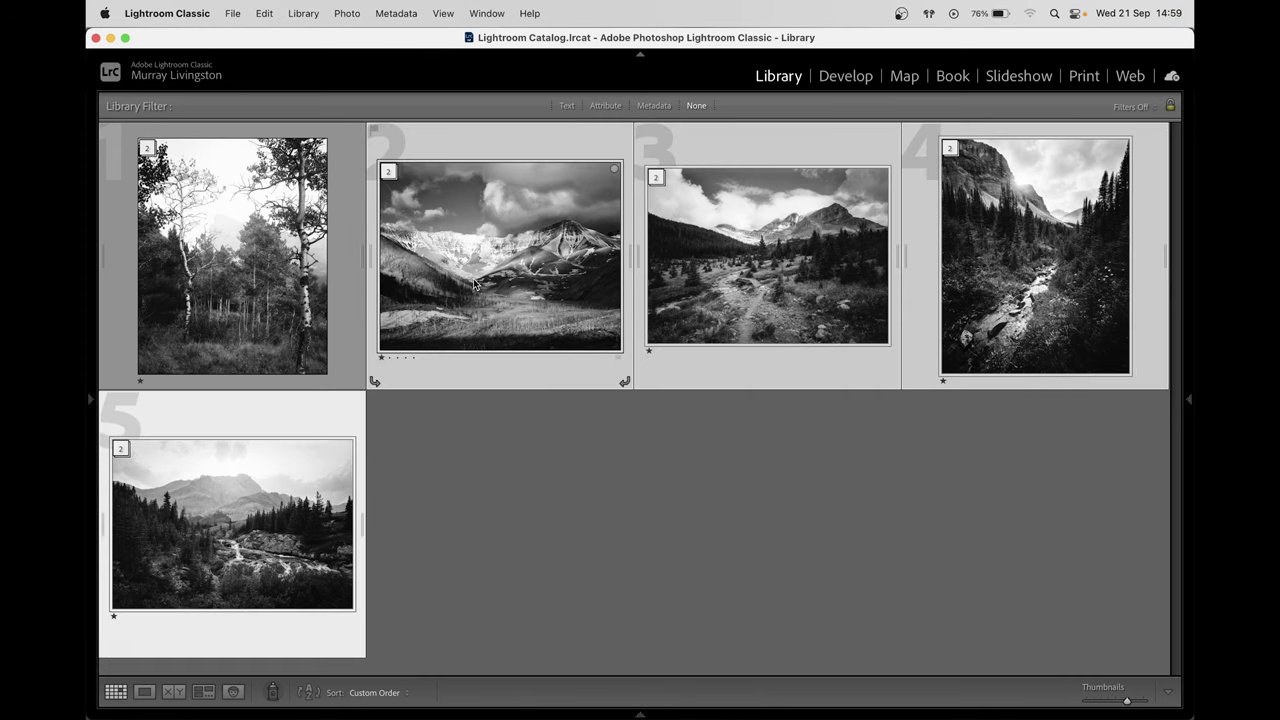
click(689, 530)
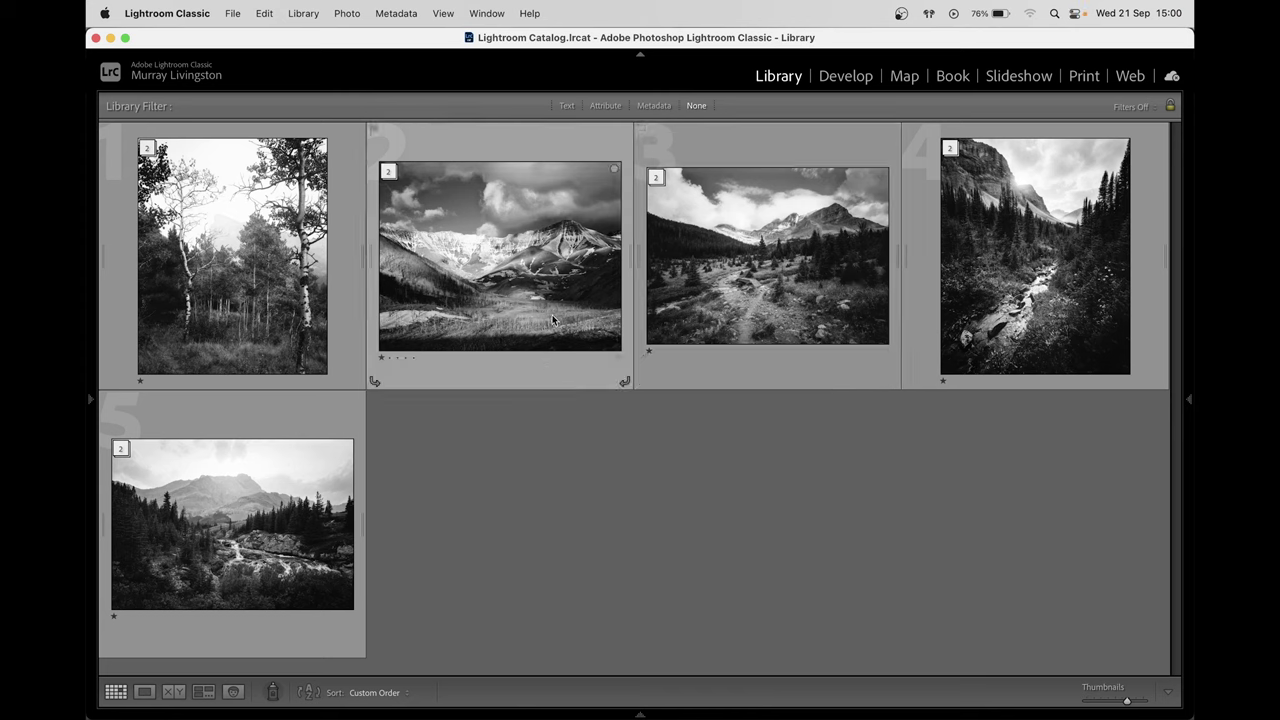
click(510, 262)
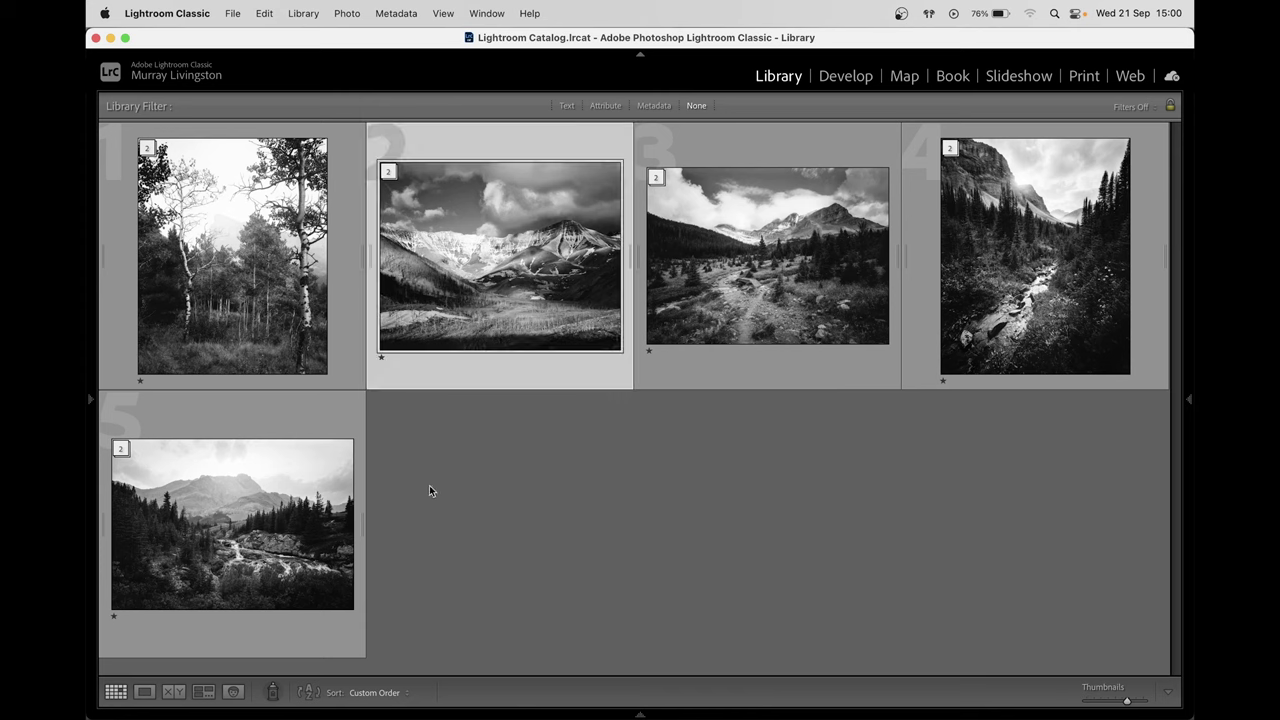
click(289, 510)
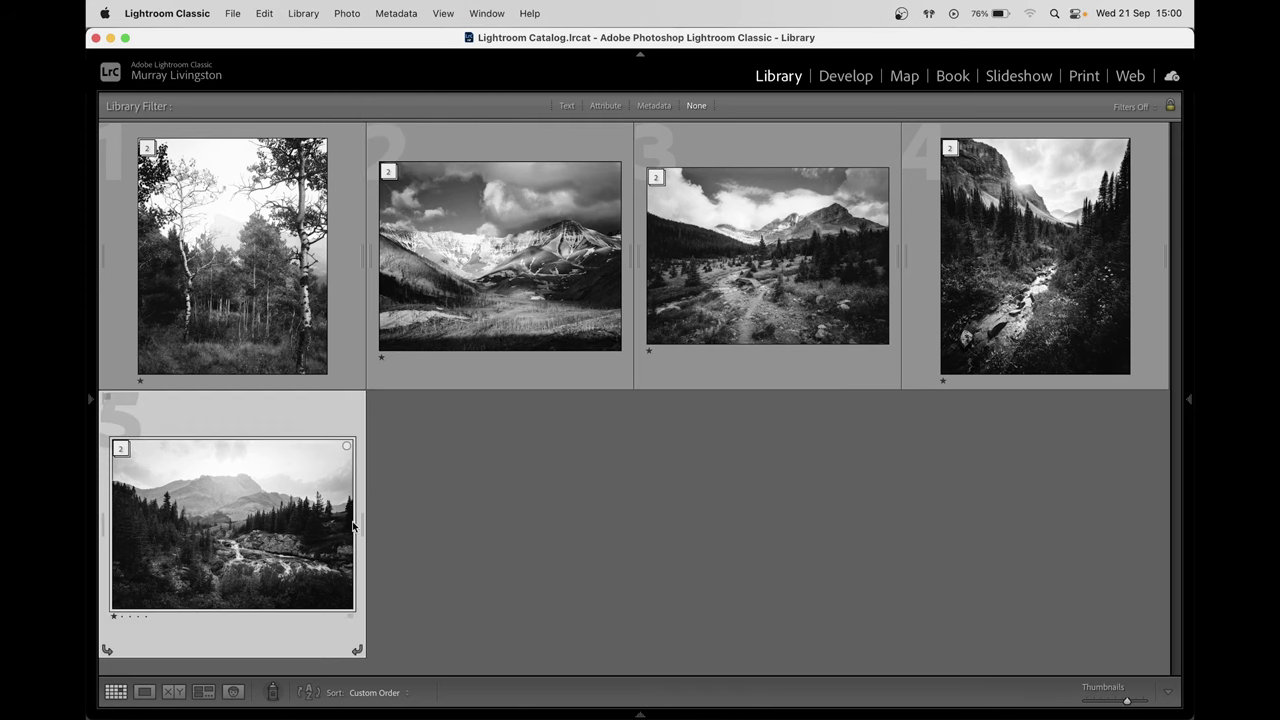
click(530, 502)
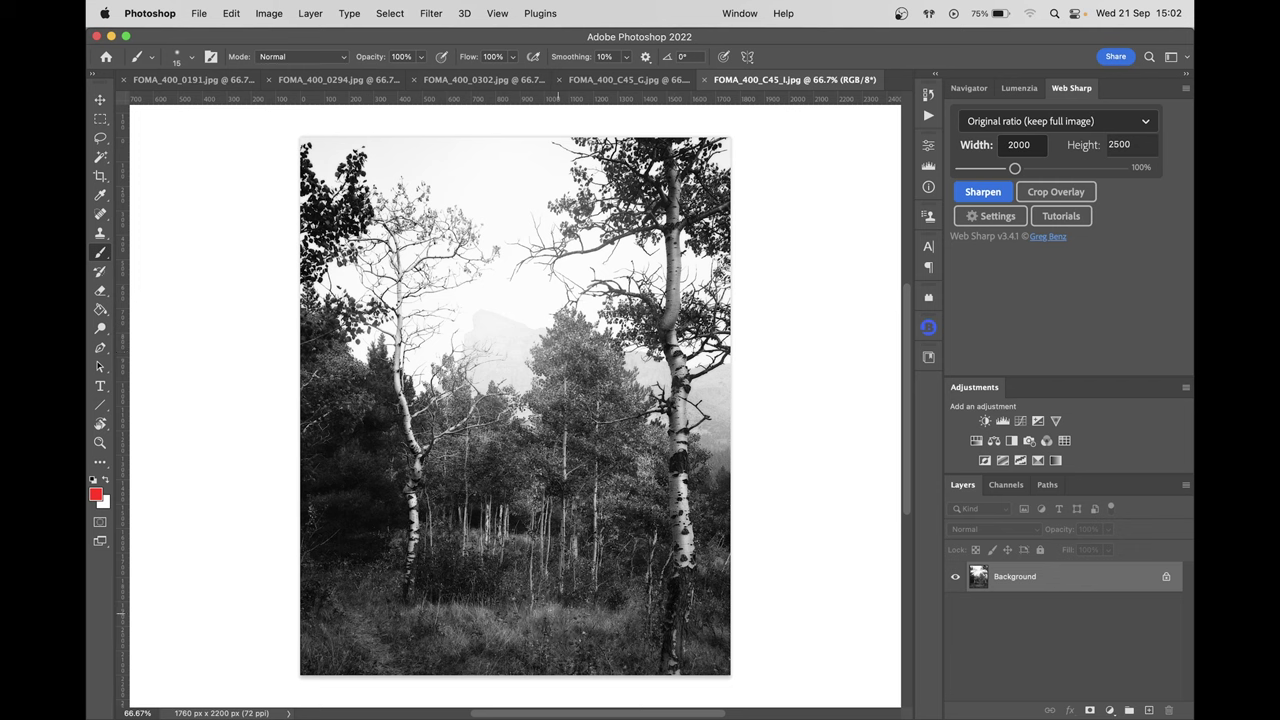
mouse_move(538, 608)
mouse_down()
mouse_move(588, 597)
mouse_move(617, 448)
mouse_move(468, 408)
mouse_move(381, 524)
mouse_move(518, 614)
mouse_up()
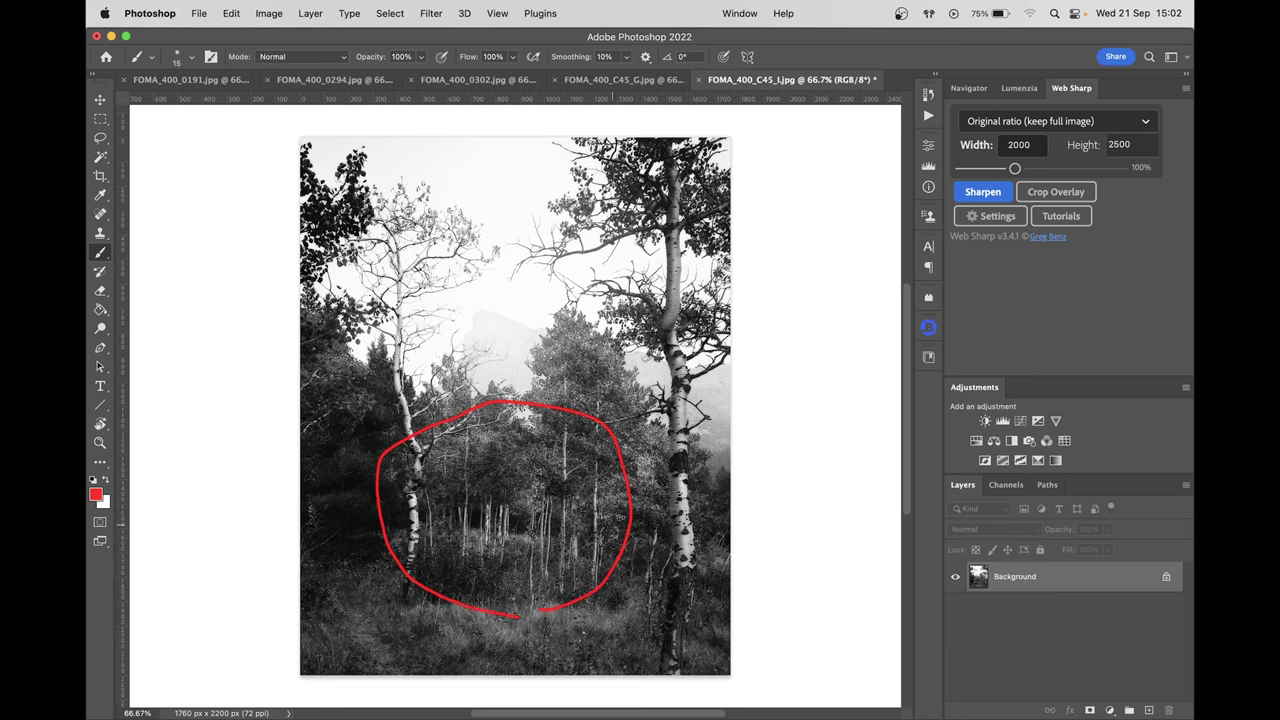
key(super+z)
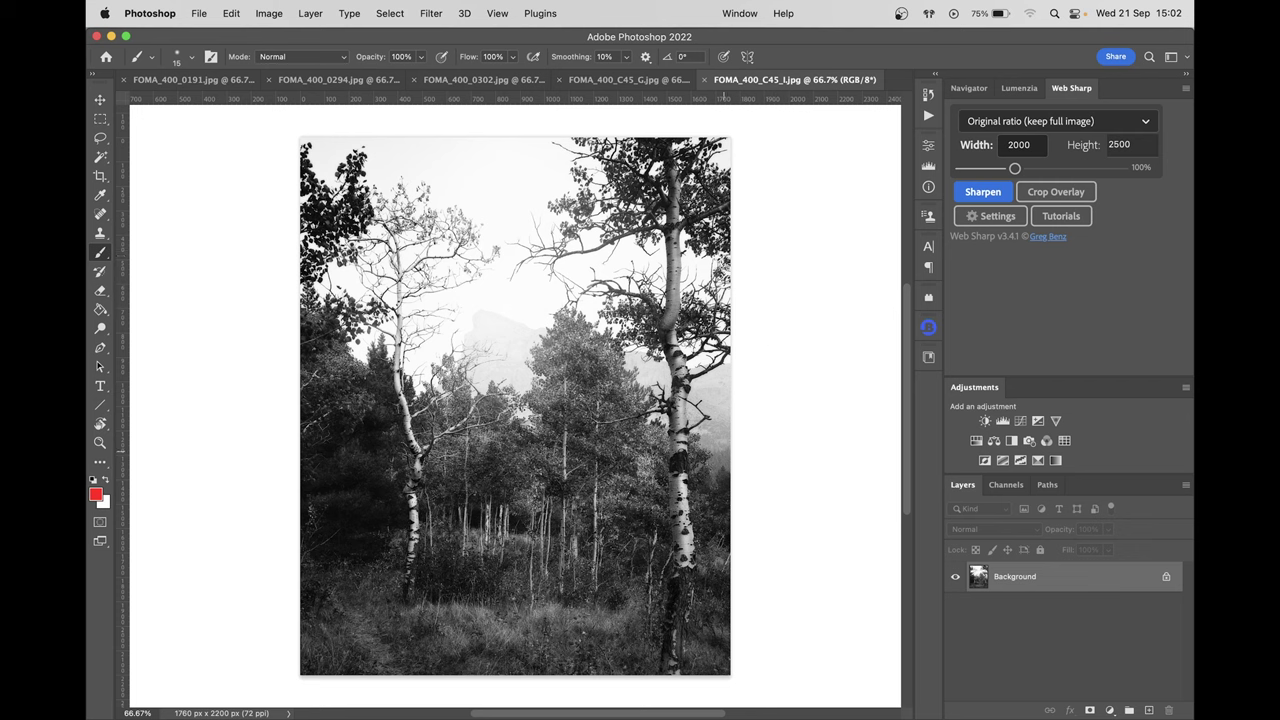
mouse_move(690, 428)
mouse_down()
mouse_move(734, 424)
mouse_move(706, 445)
mouse_move(732, 428)
mouse_move(718, 440)
mouse_up()
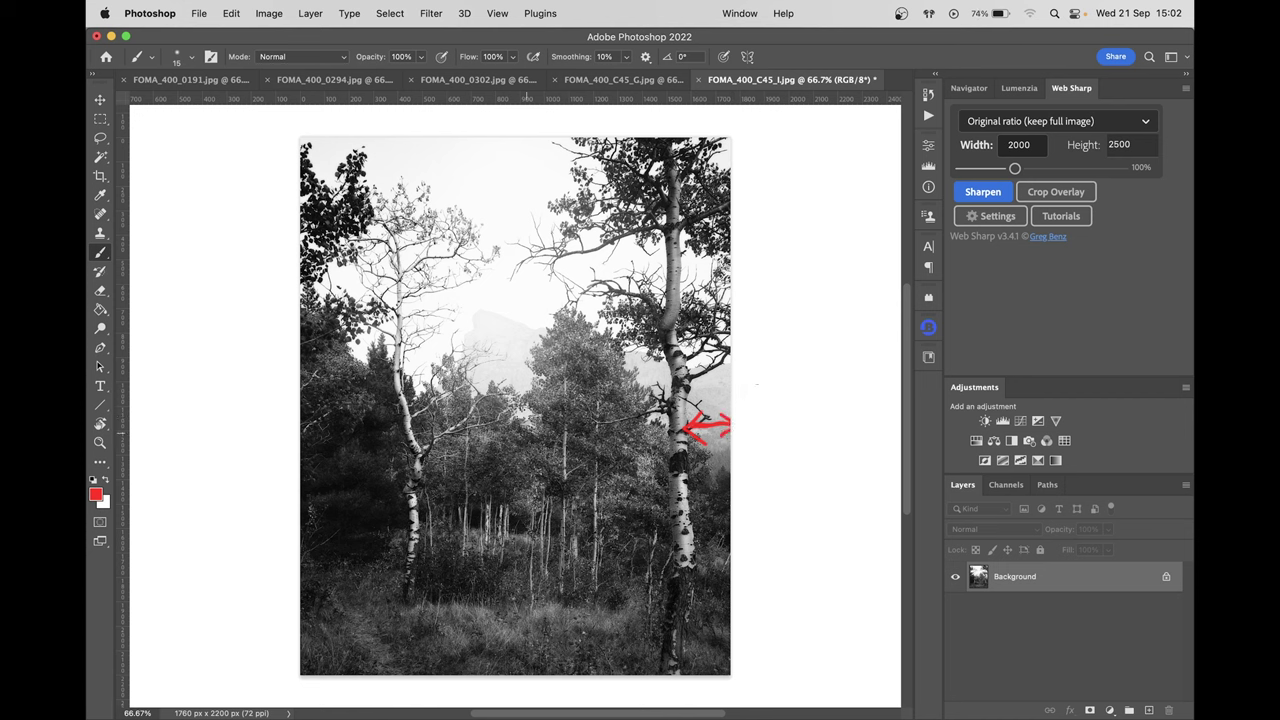
mouse_move(388, 479)
mouse_down()
mouse_move(300, 480)
mouse_move(333, 494)
mouse_move(388, 477)
mouse_move(374, 492)
mouse_up()
key(super+z)
key(super+z)
key(super+z)
key(super+z)
key(super+z)
key(super+z)
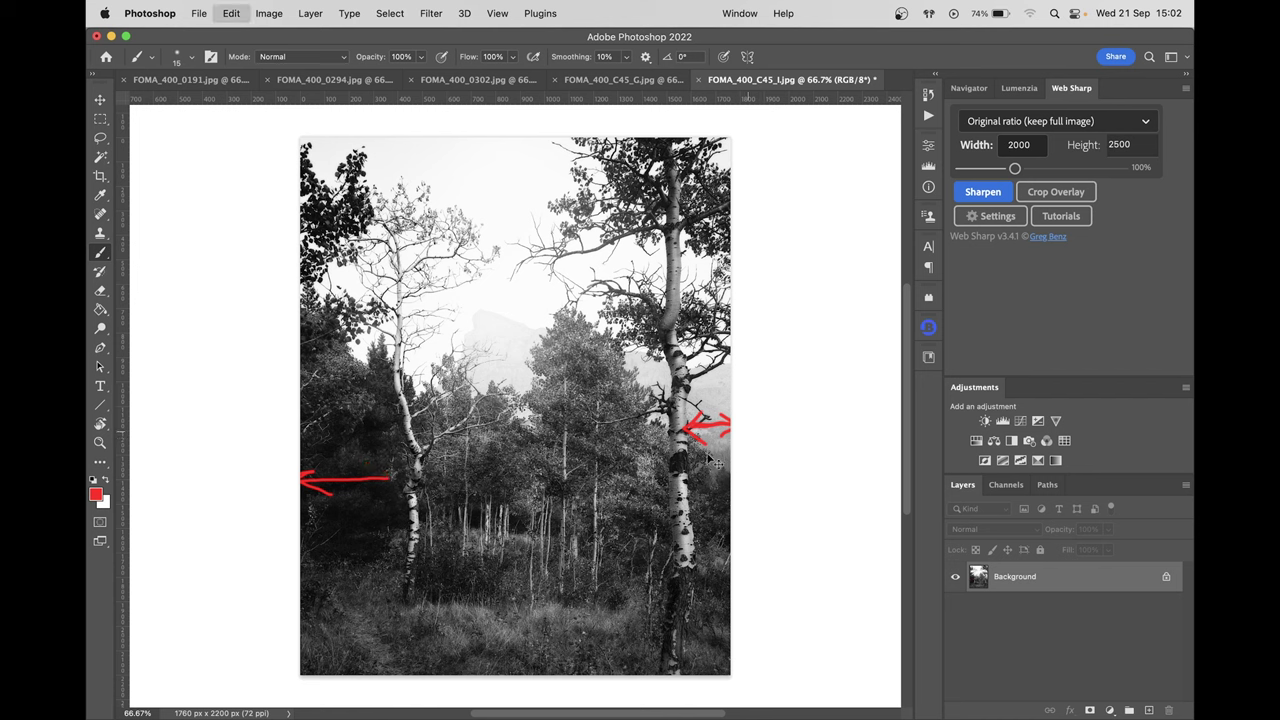
key(super+z)
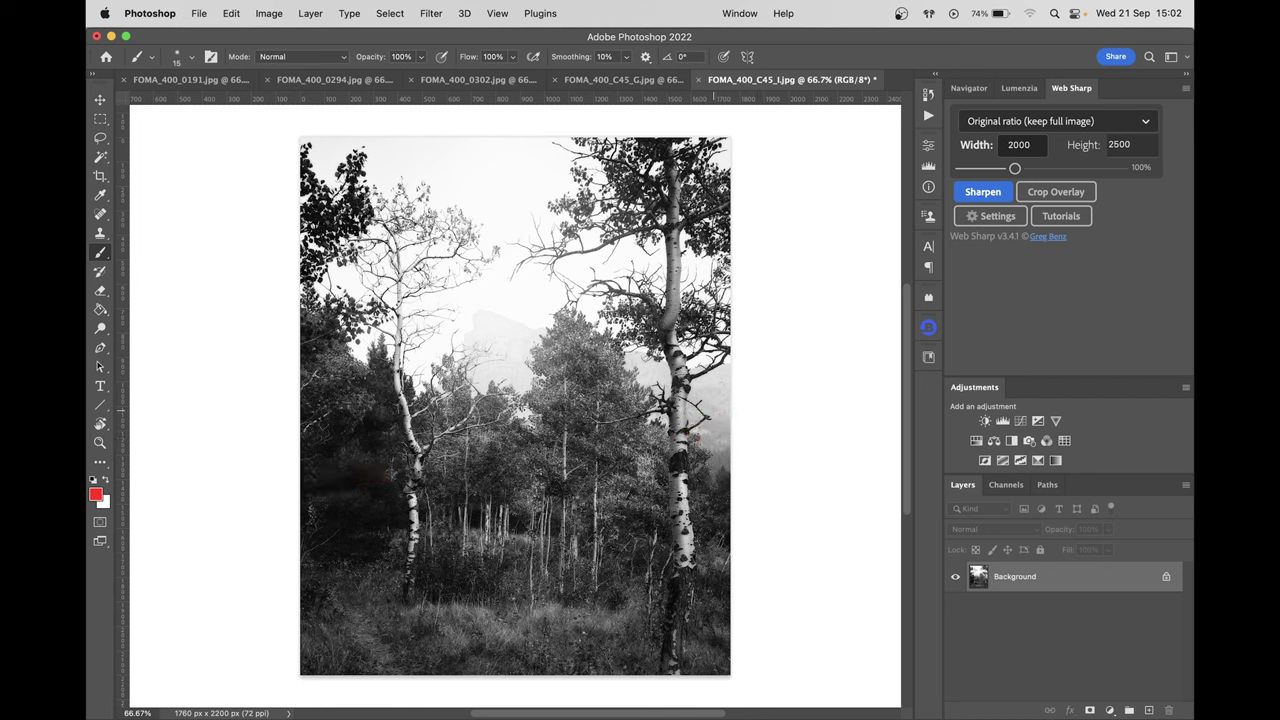
drag(686, 413, 734, 410)
key(super+z)
mouse_move(516, 338)
mouse_down()
mouse_move(520, 308)
mouse_move(459, 306)
mouse_move(496, 342)
mouse_up()
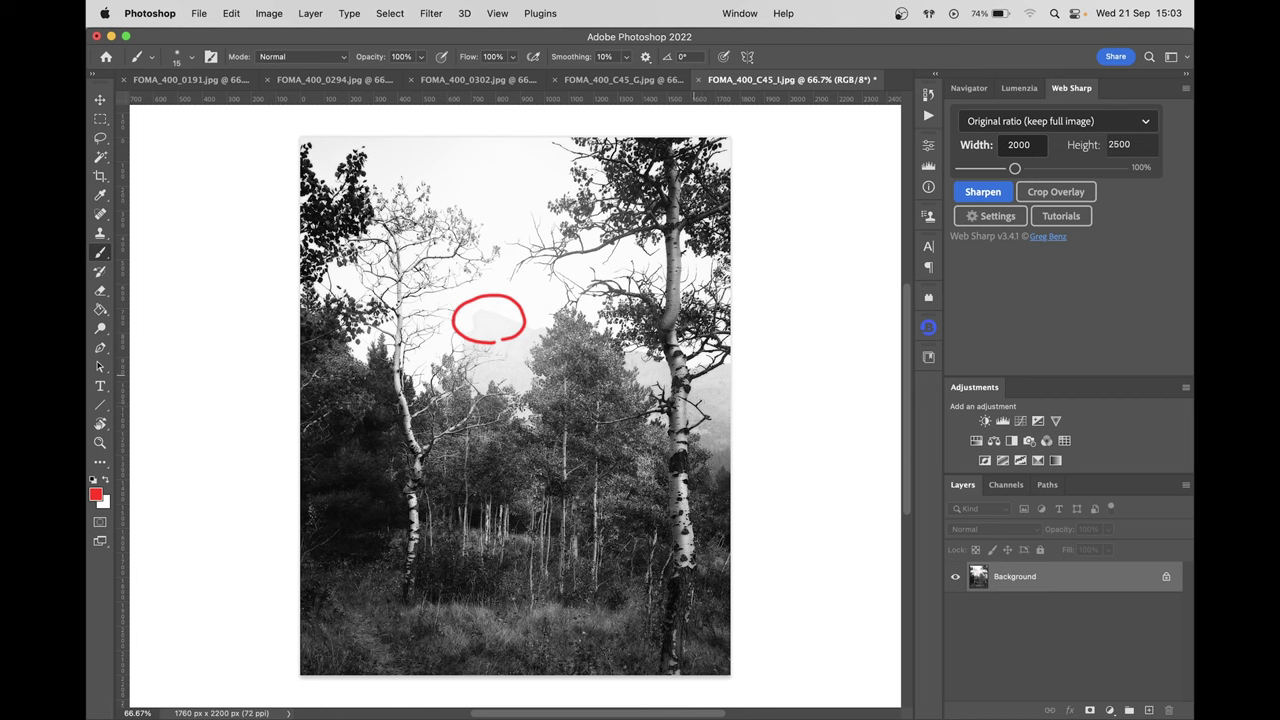
key(super+z)
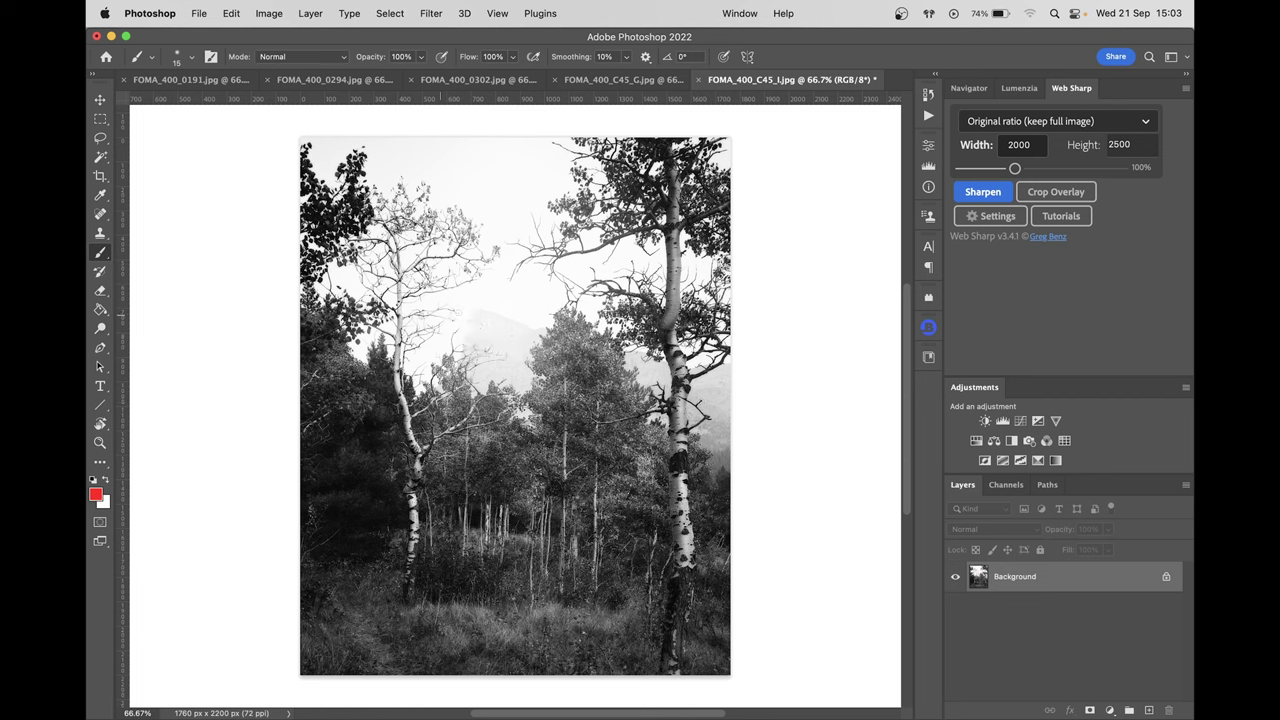
mouse_move(347, 122)
mouse_down()
mouse_move(348, 522)
mouse_move(372, 692)
mouse_up()
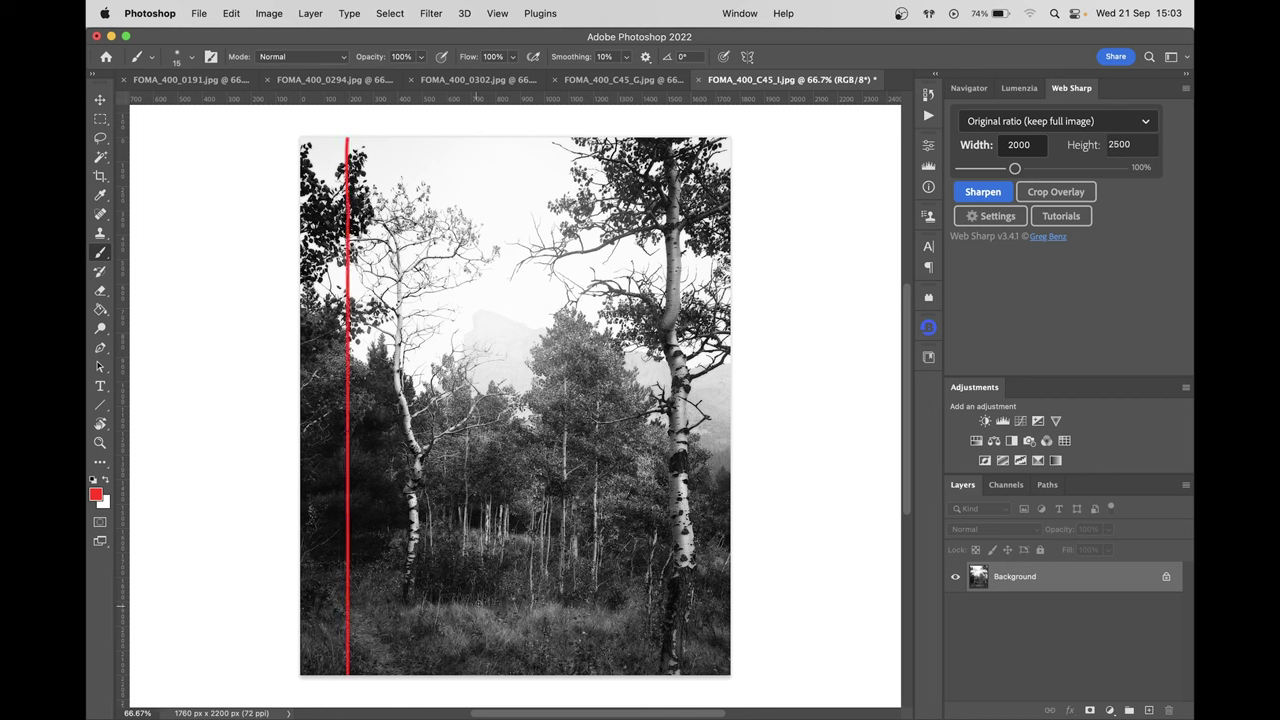
key(super+z)
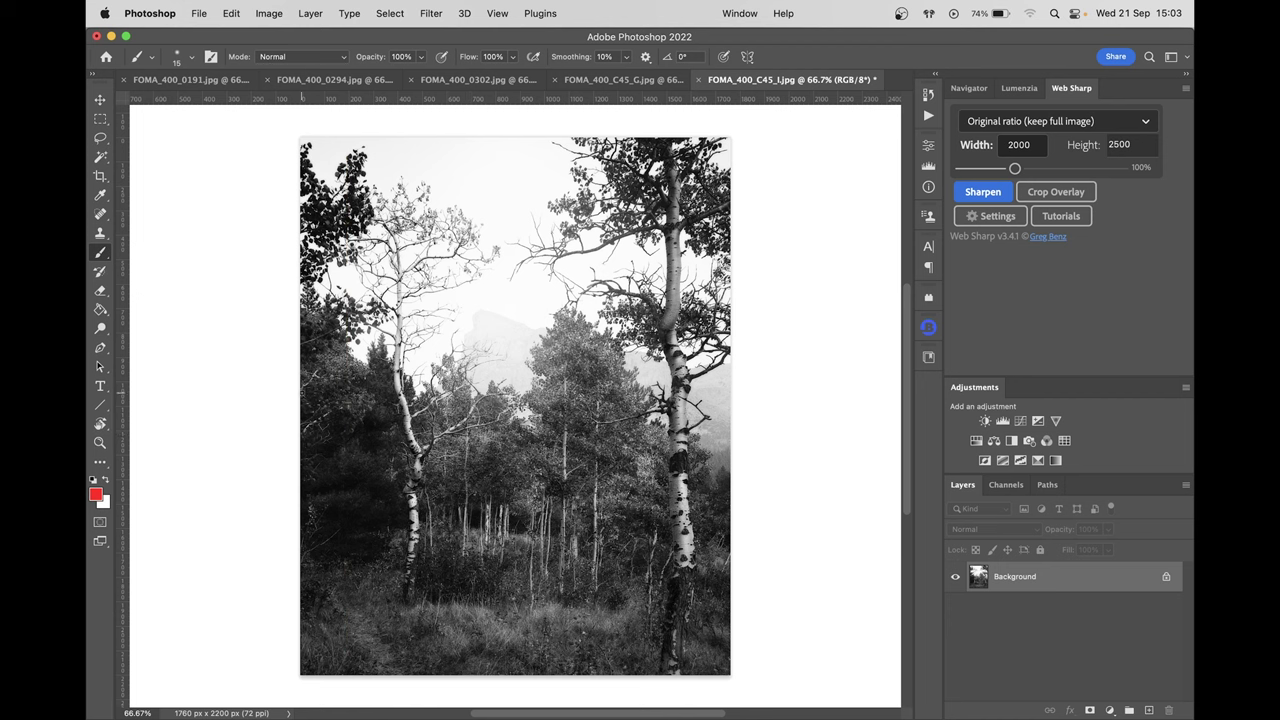
mouse_move(284, 393)
mouse_down()
mouse_move(640, 394)
mouse_move(640, 620)
mouse_up()
shift+click(350, 621)
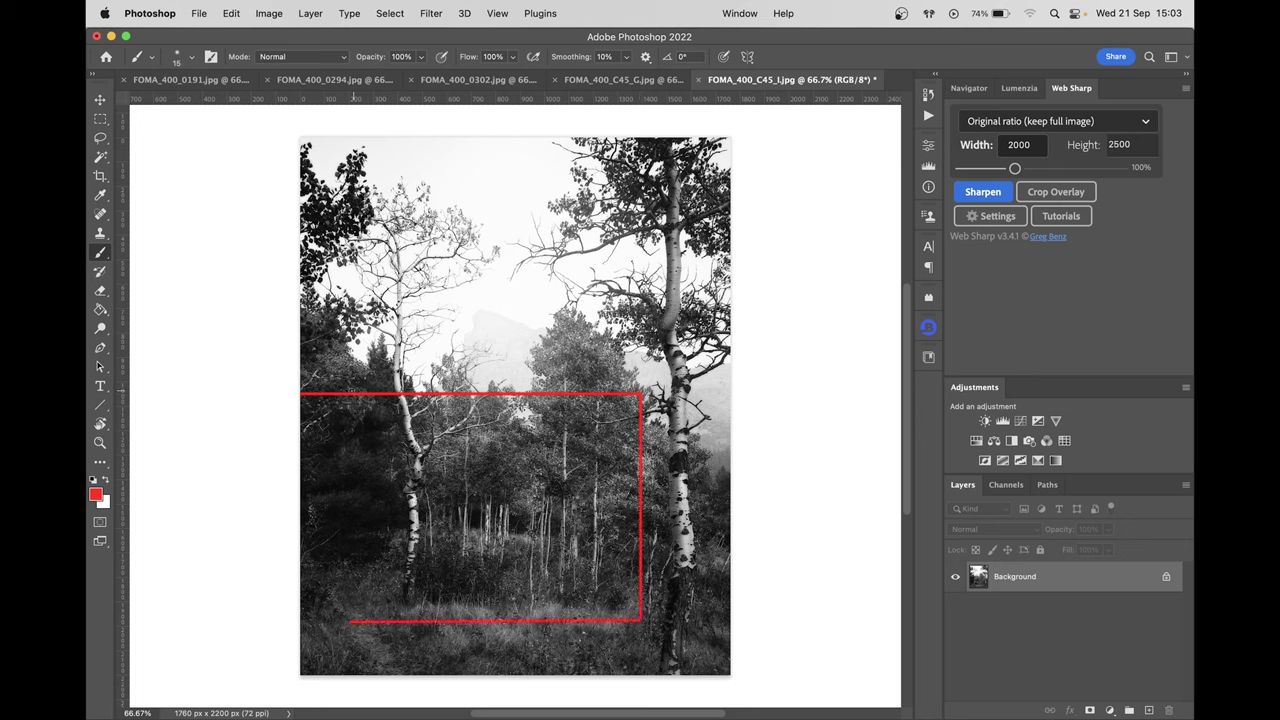
shift+click(349, 394)
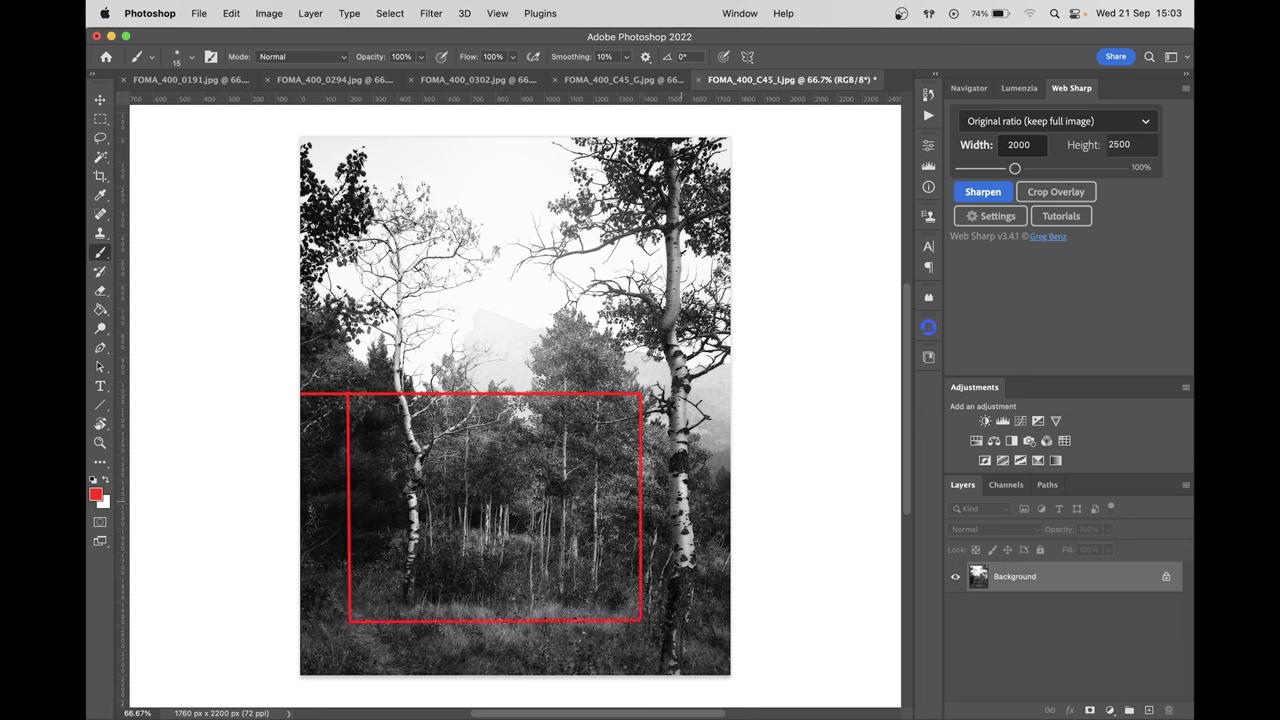
key(super+z)
key(super+z)
key(super+z)
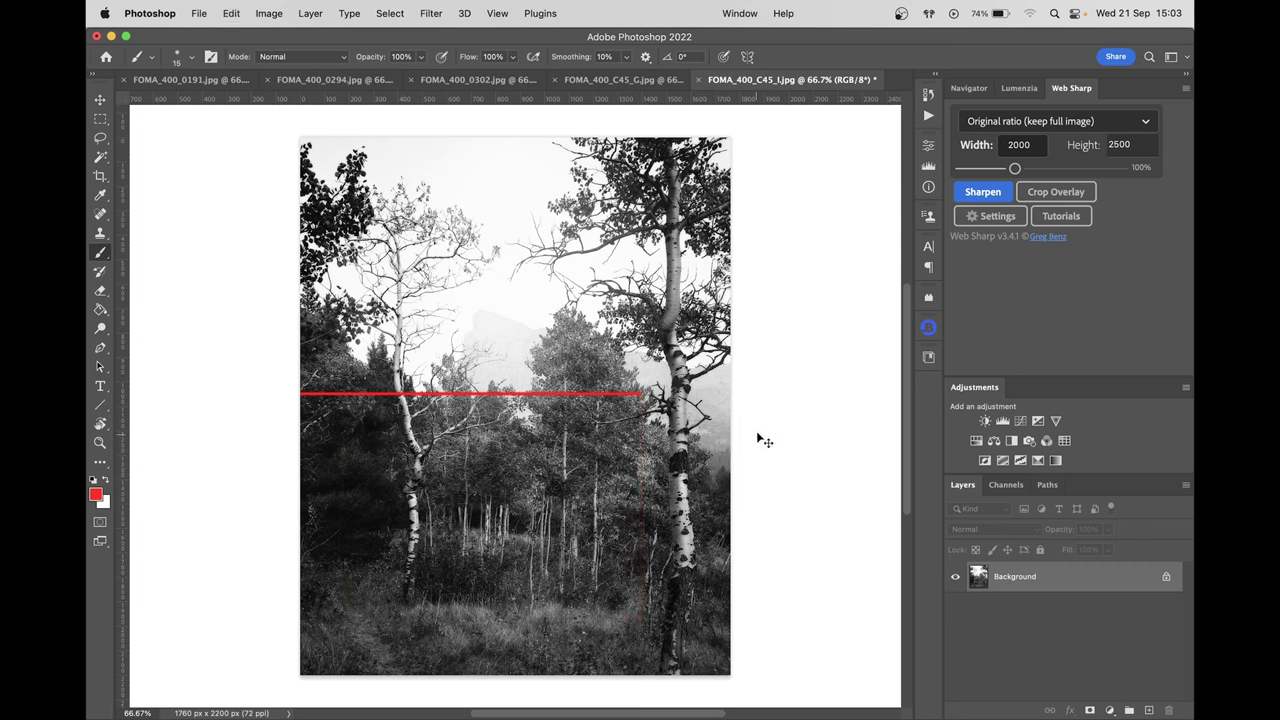
key(super+z)
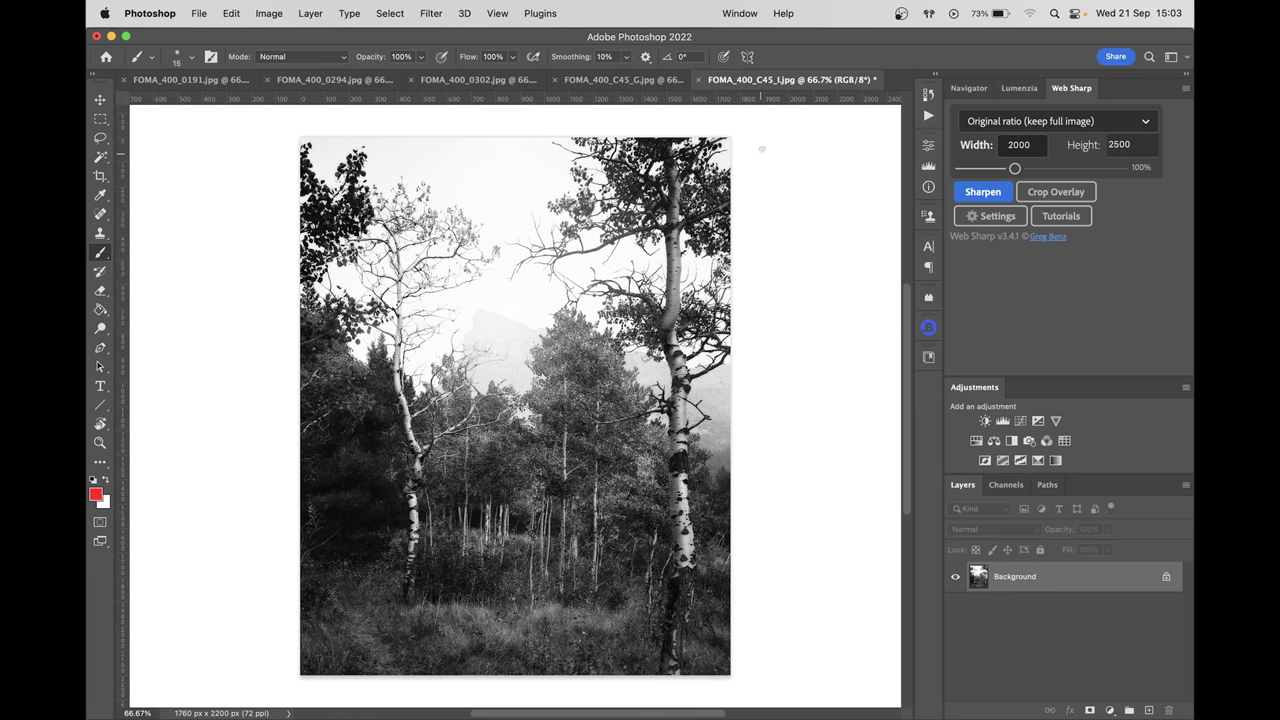
drag(625, 140, 730, 256)
mouse_move(302, 172)
mouse_down()
mouse_move(355, 152)
mouse_move(302, 298)
mouse_up()
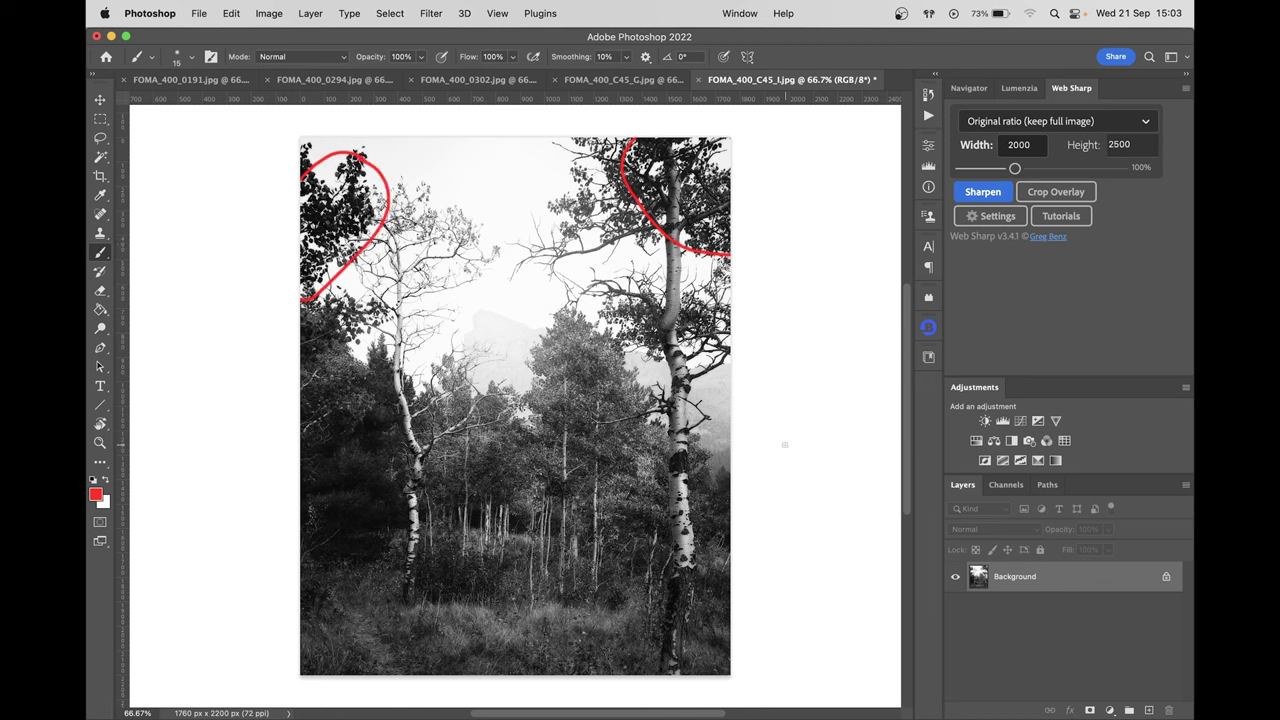
key(super+z)
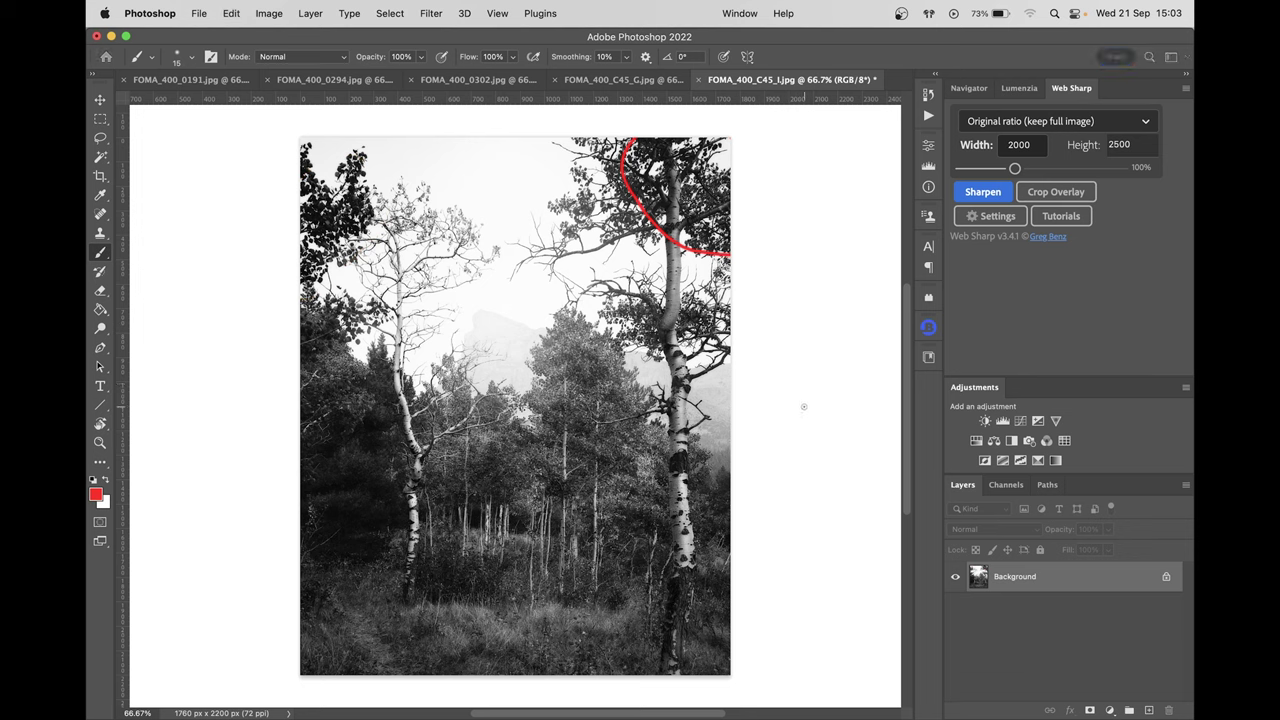
key(super+z)
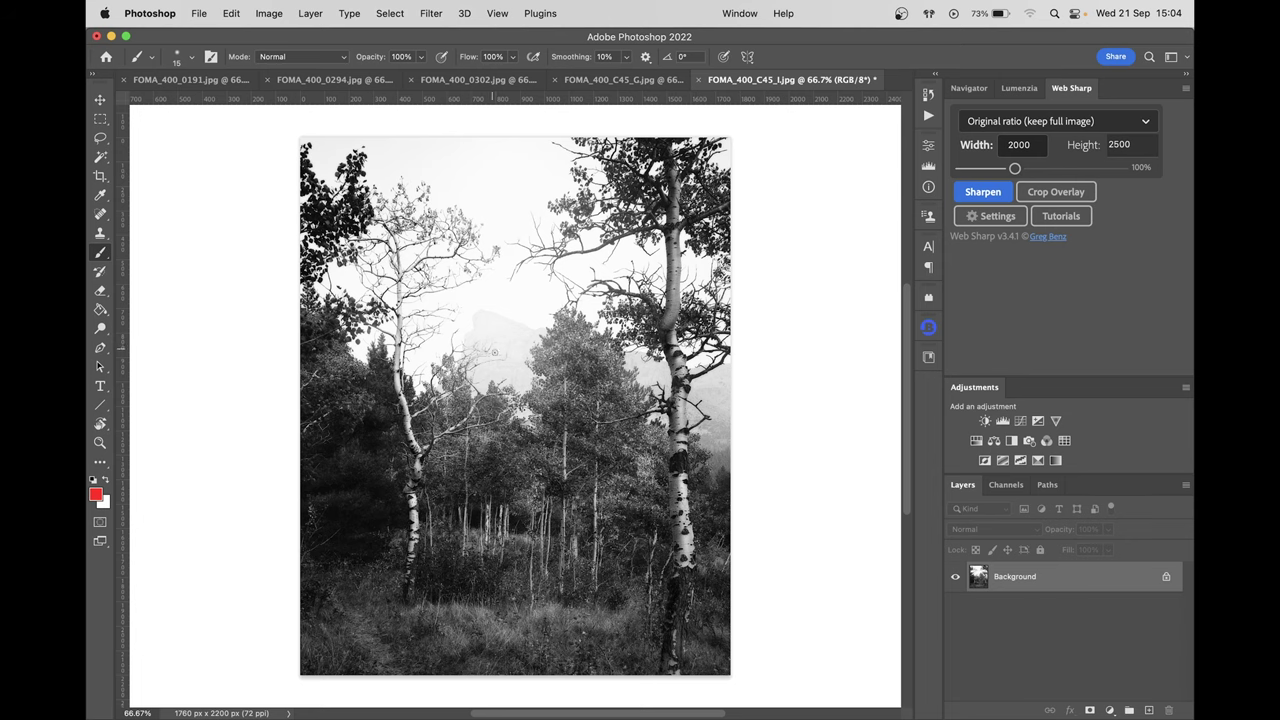
key(ctrl+shift+Tab)
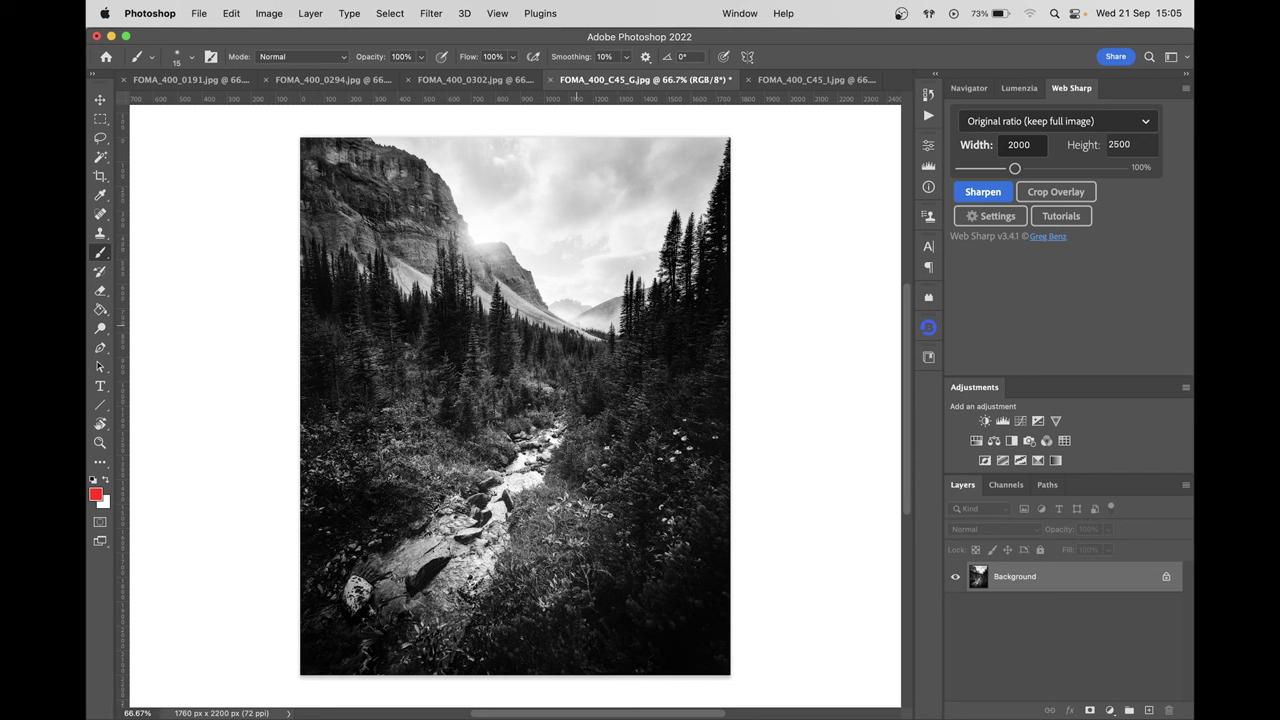
Step: Mark the distant valley and draw a creek-to-valley arrow in red, then undo both
mouse_move(584, 320)
mouse_down()
mouse_move(573, 292)
mouse_move(560, 320)
mouse_up()
key(super+z)
mouse_move(426, 572)
mouse_down()
mouse_move(518, 452)
mouse_move(572, 322)
mouse_move(564, 338)
mouse_move(585, 340)
mouse_move(623, 286)
mouse_move(502, 272)
mouse_move(580, 325)
mouse_up()
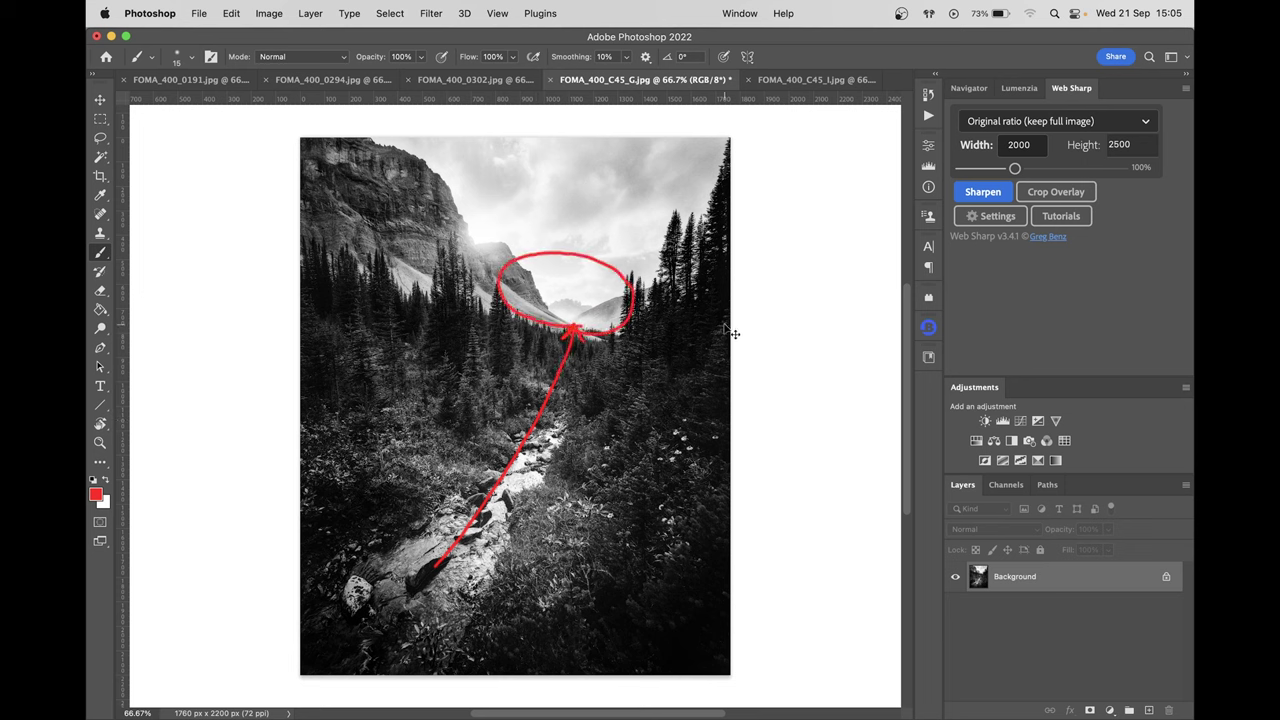
key(super+z)
key(super+z)
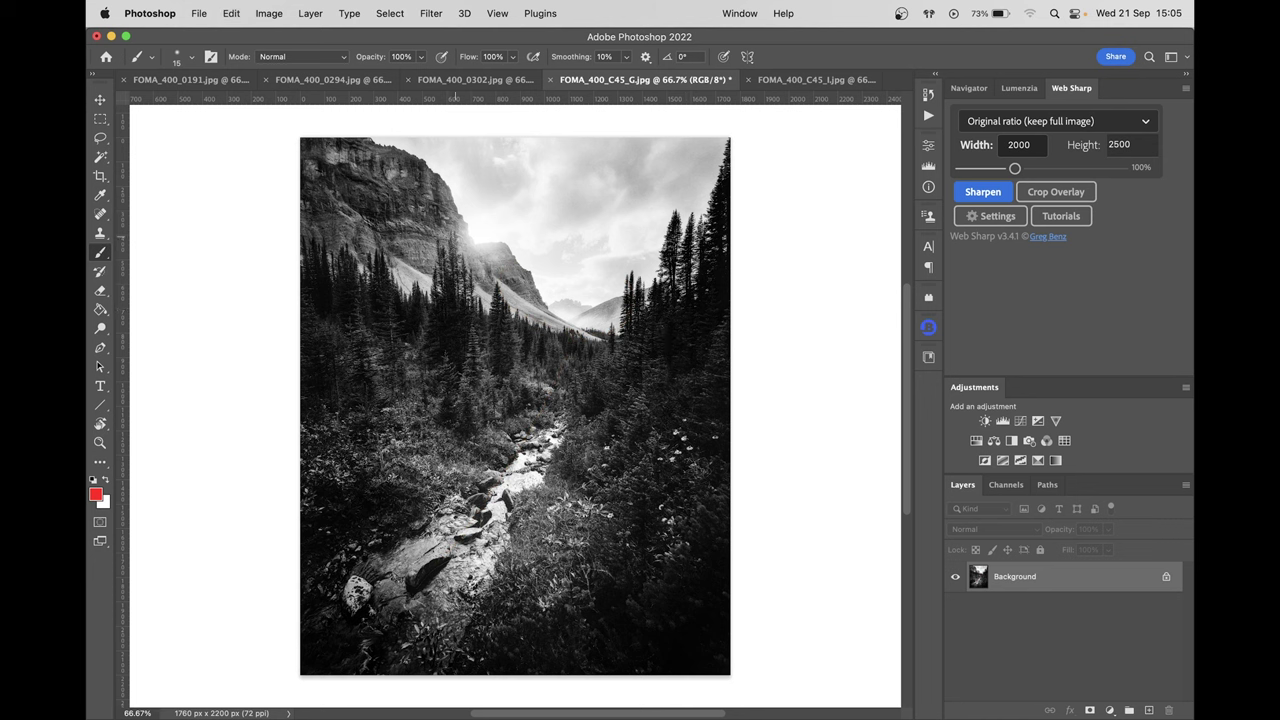
Step: Paint two vertical red lines down the trees, then undo both strokes
drag(453, 236, 457, 368)
drag(381, 245, 389, 356)
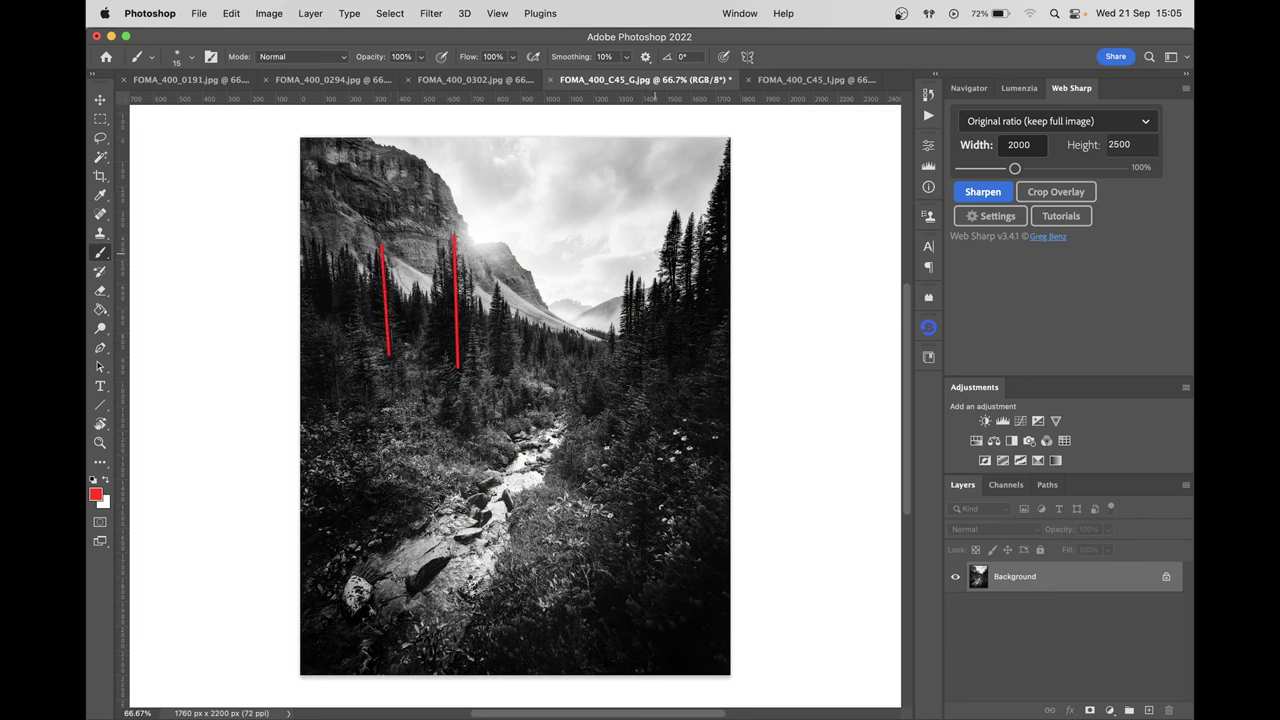
key(super+z)
key(super+z)
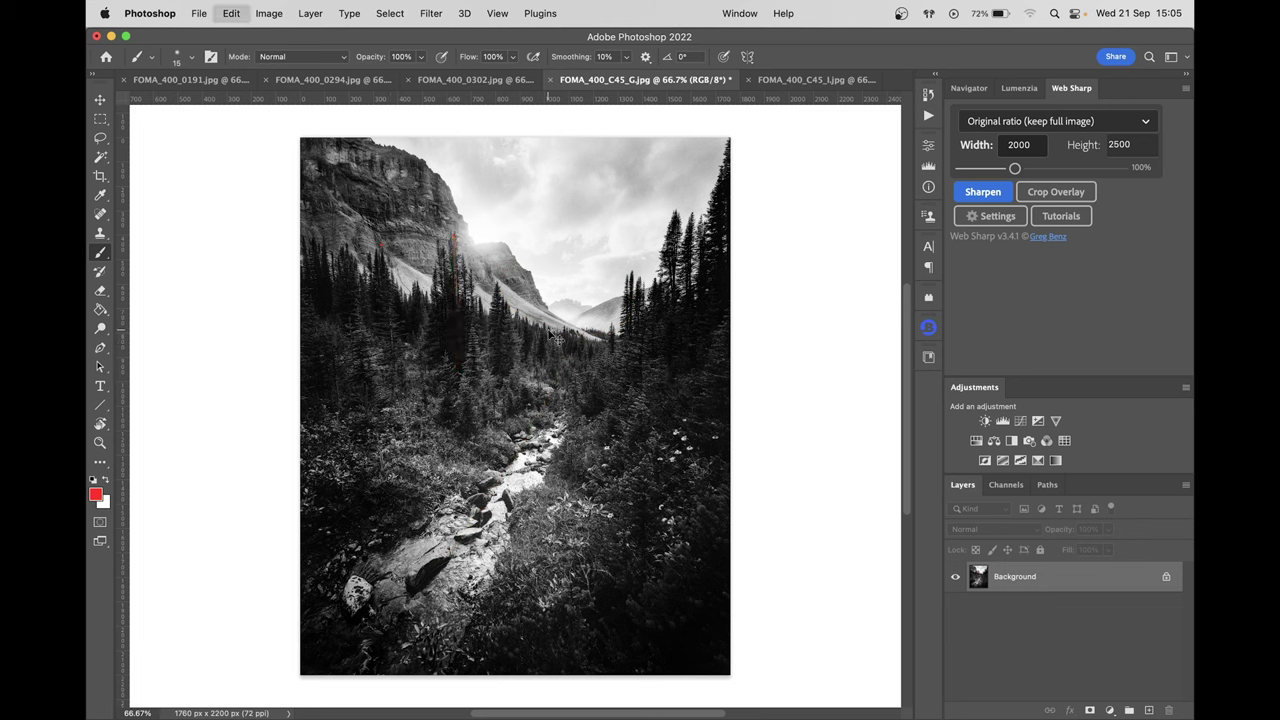
key(super+z)
click(458, 82)
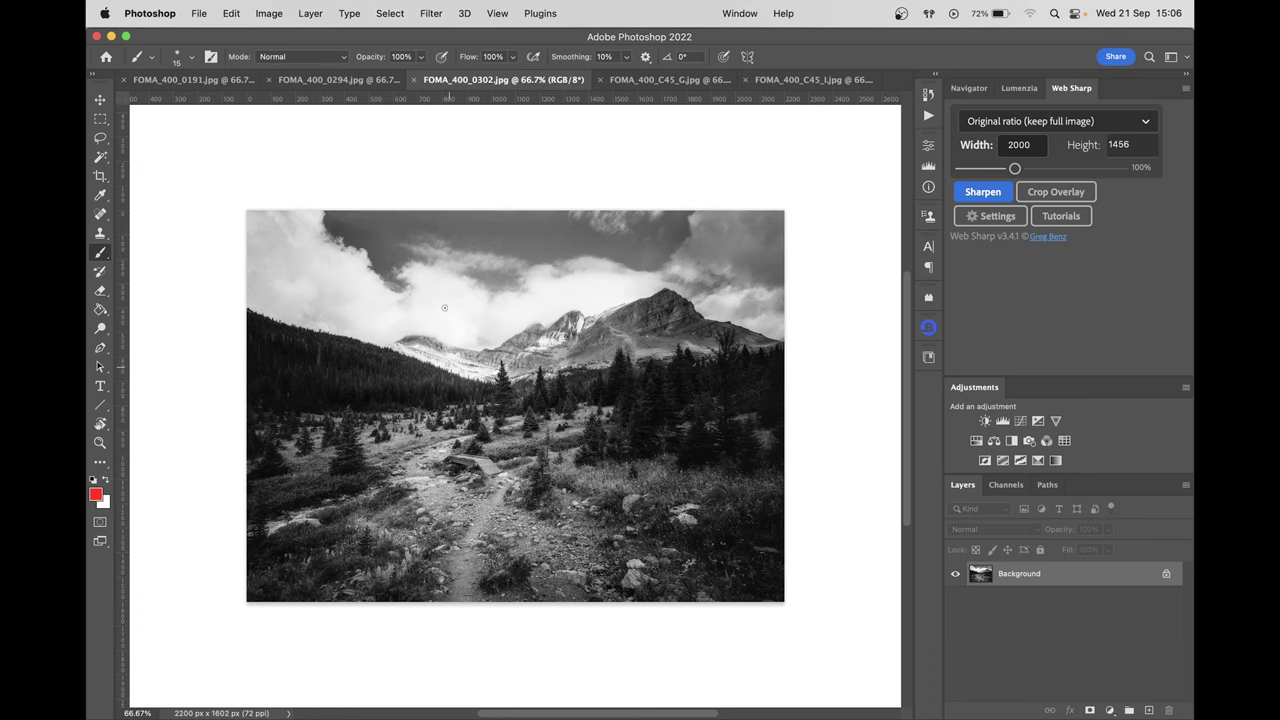
click(350, 79)
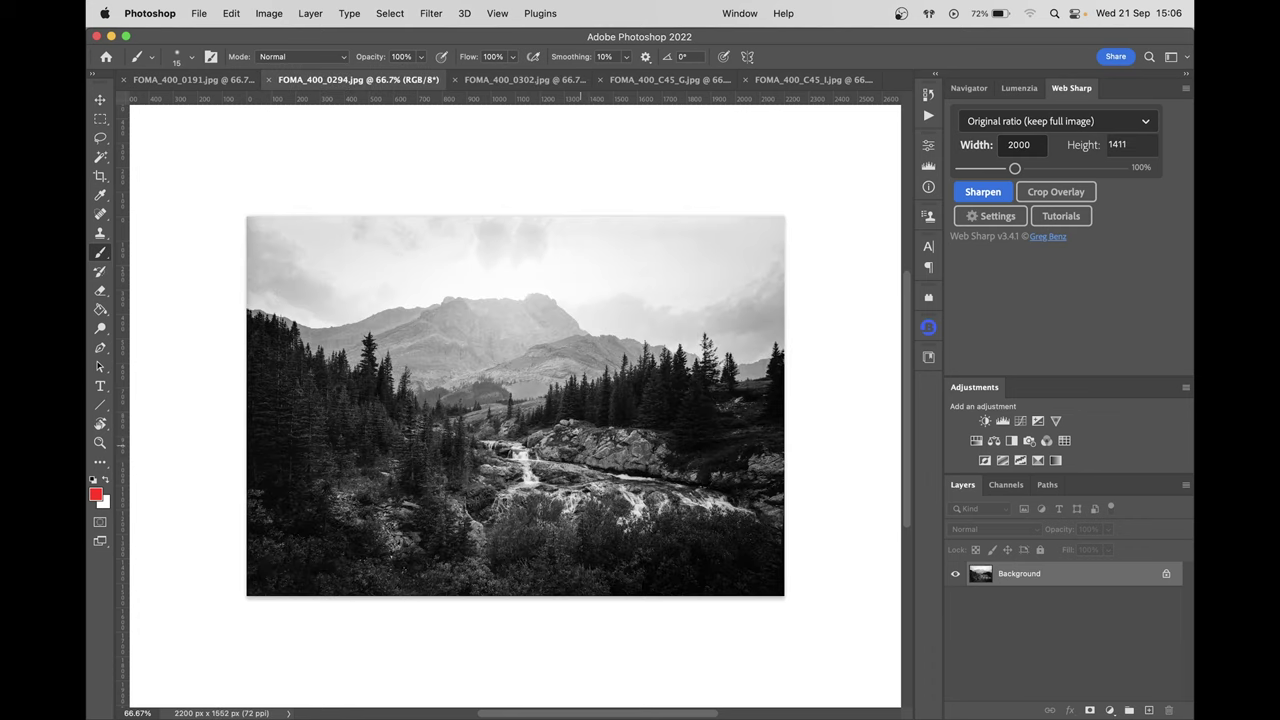
click(211, 79)
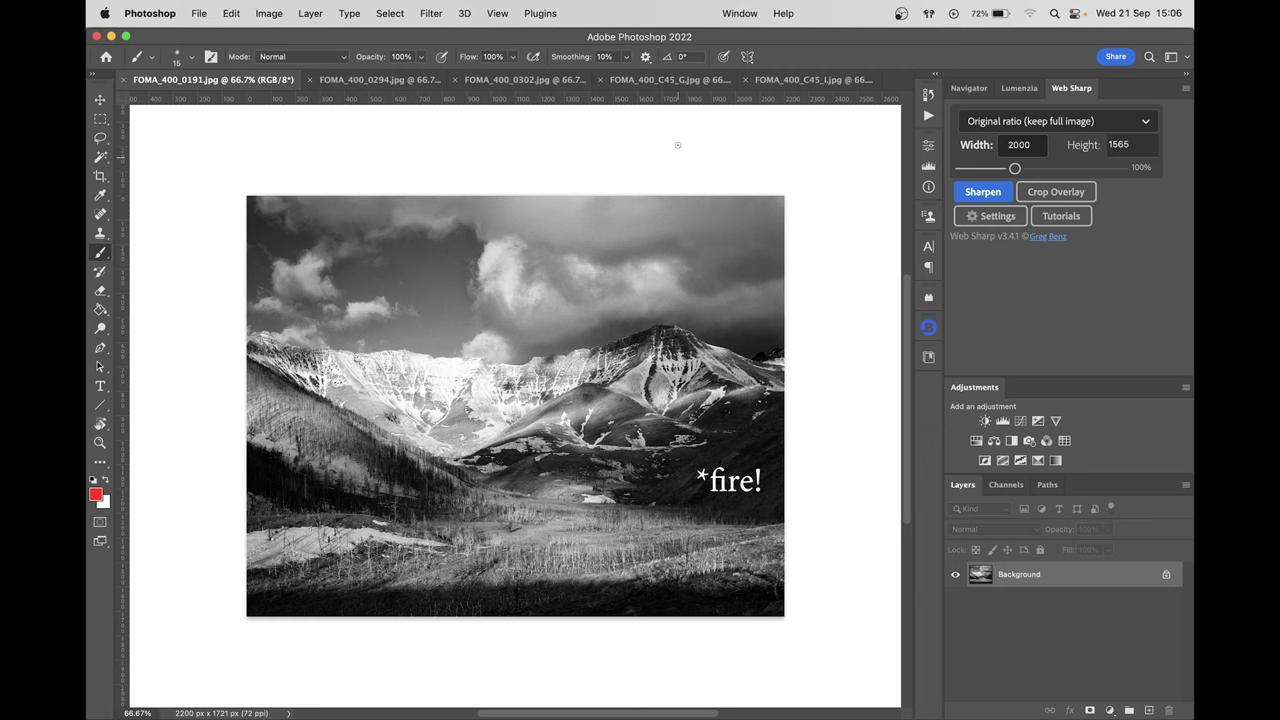
click(690, 79)
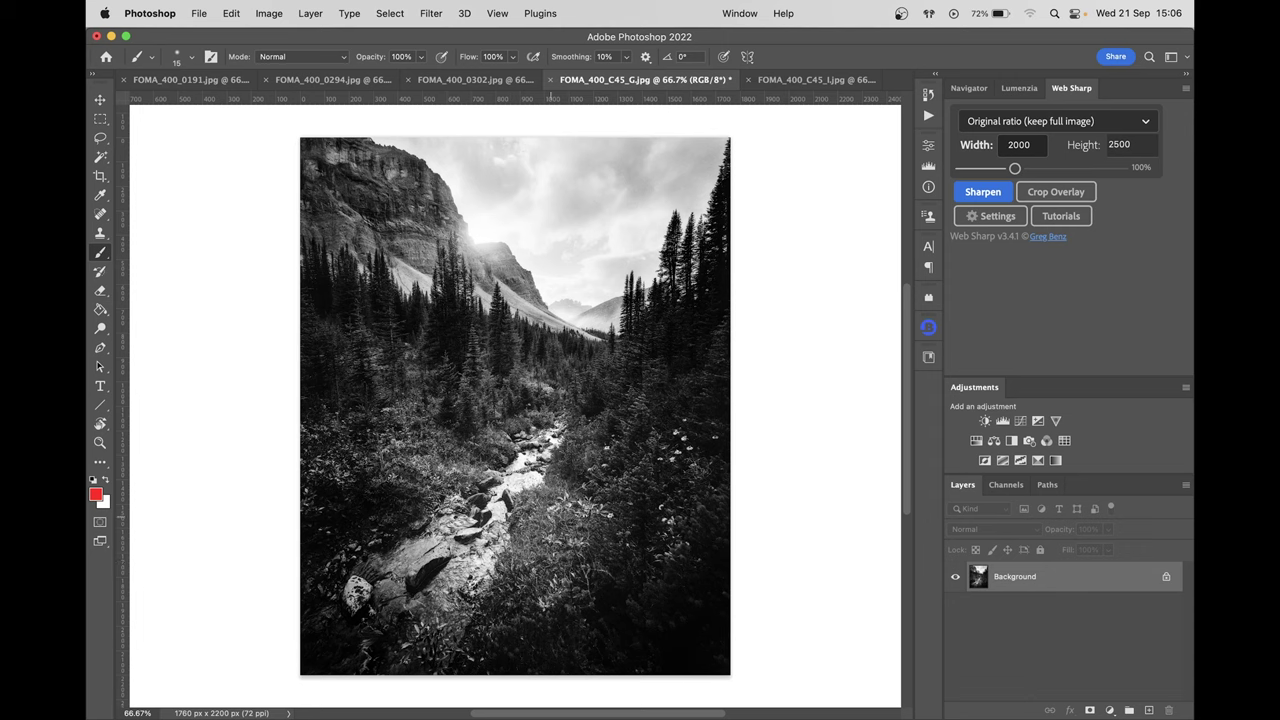
scroll(470, 575, up, 5)
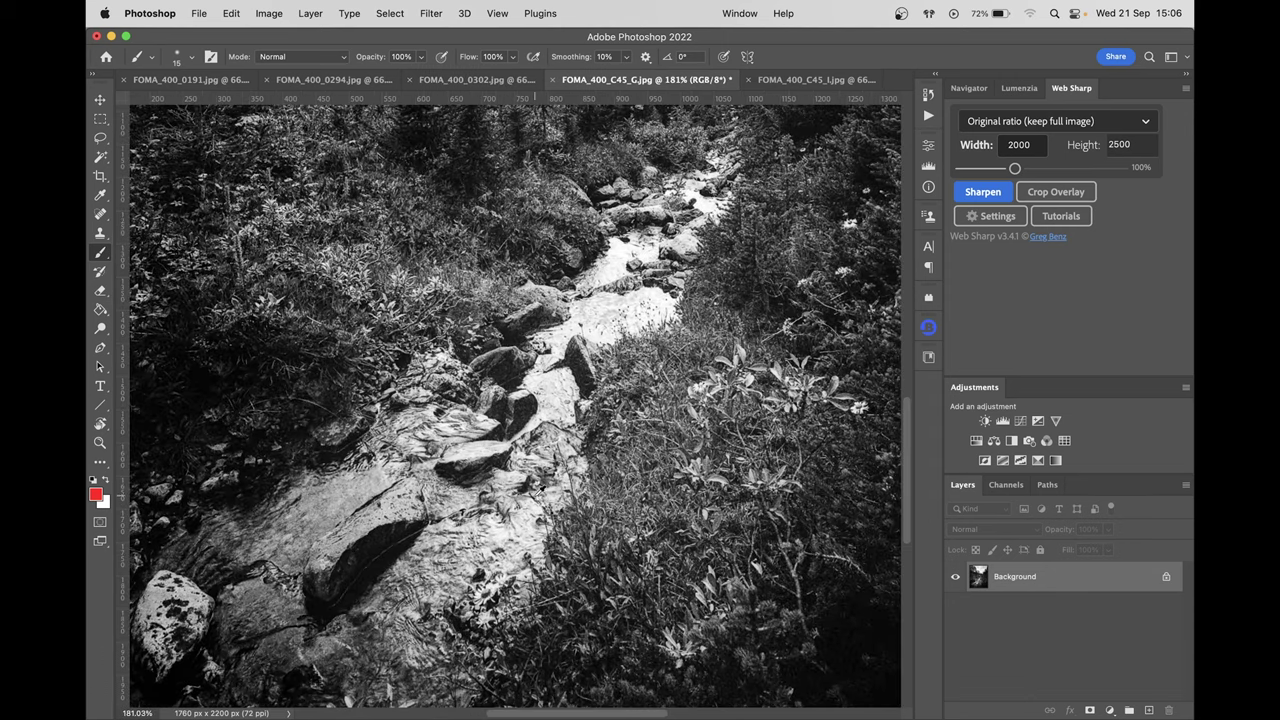
drag(618, 360, 551, 450)
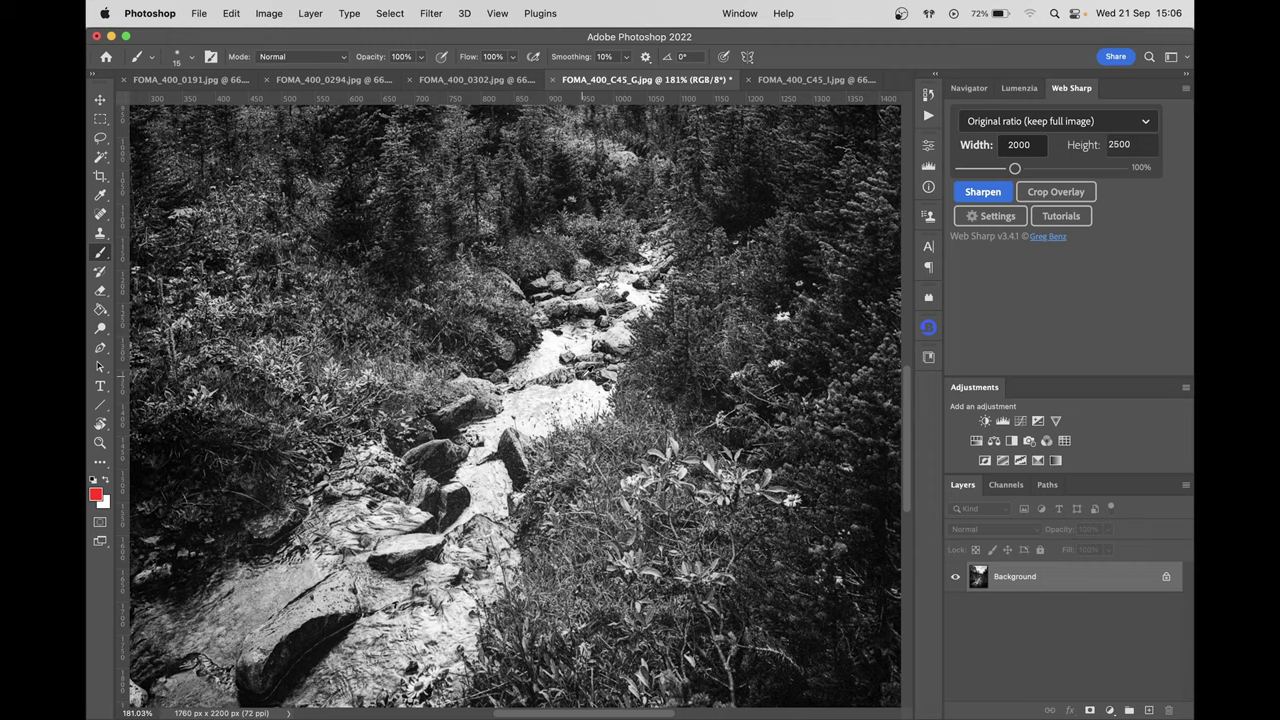
scroll(562, 417, down, 4)
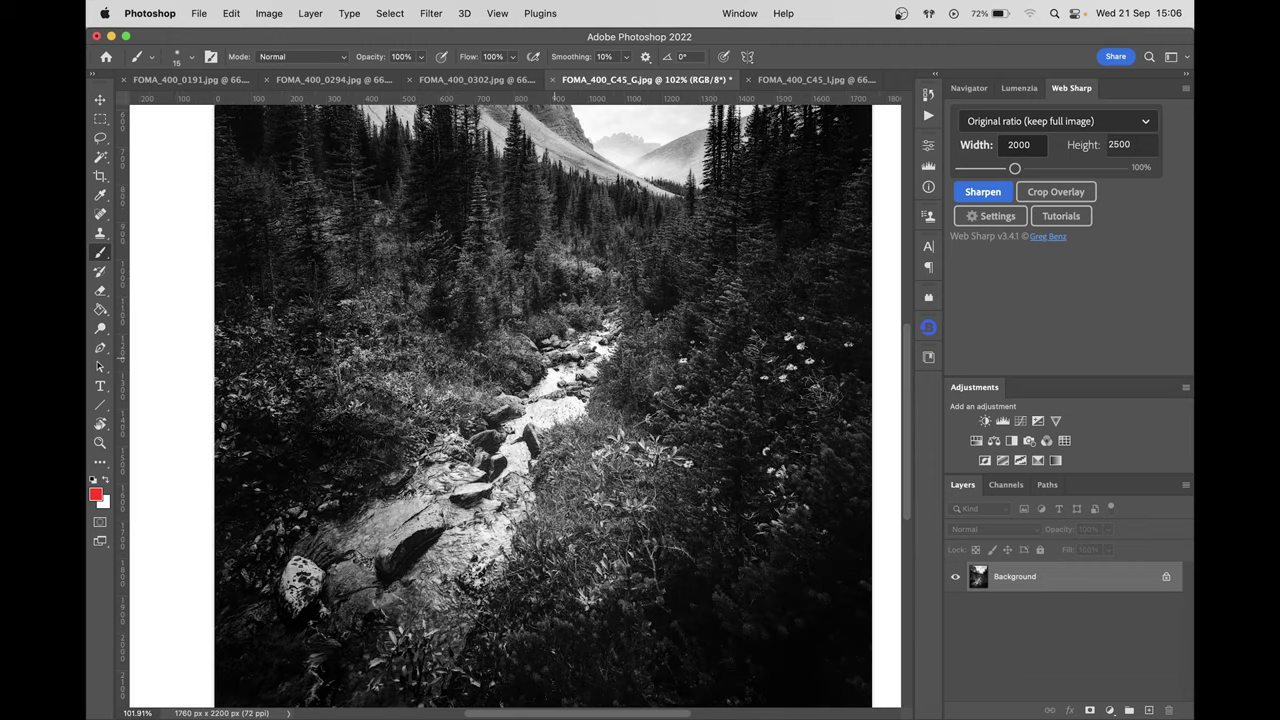
drag(599, 339, 582, 373)
drag(763, 458, 741, 436)
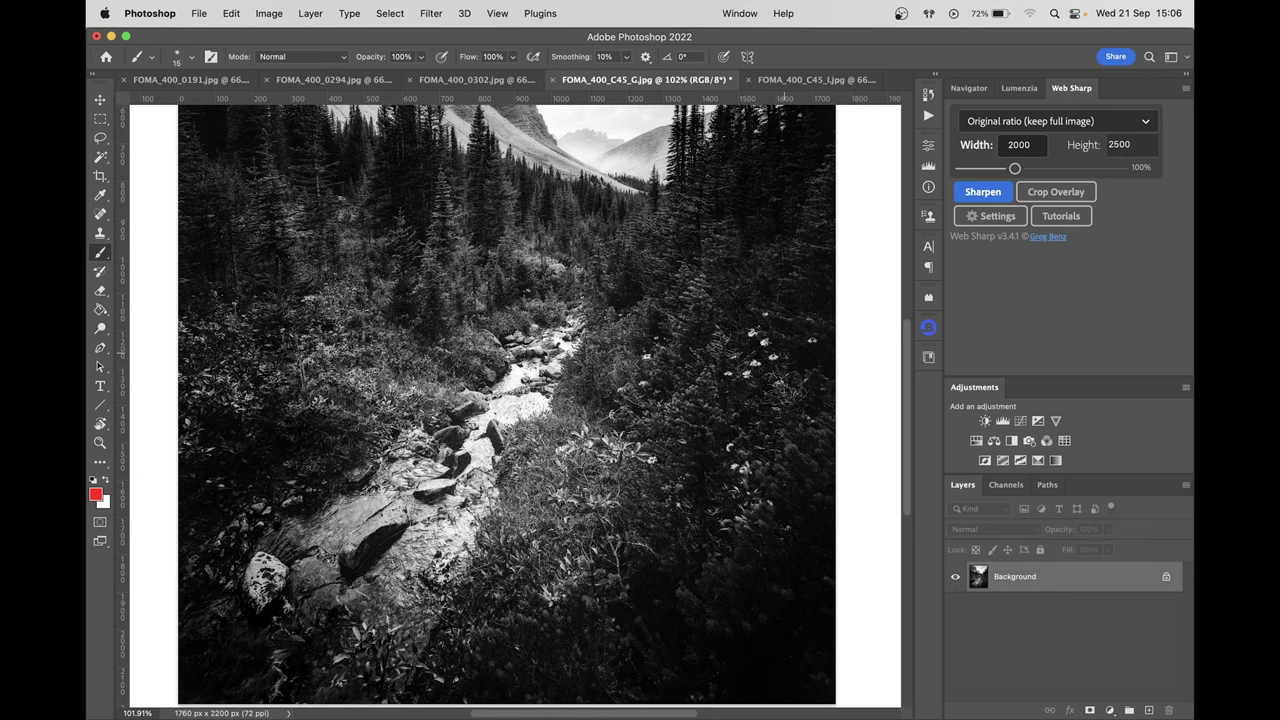
mouse_move(783, 391)
mouse_down()
mouse_move(711, 403)
mouse_move(716, 356)
mouse_move(695, 358)
mouse_up()
key(super+z)
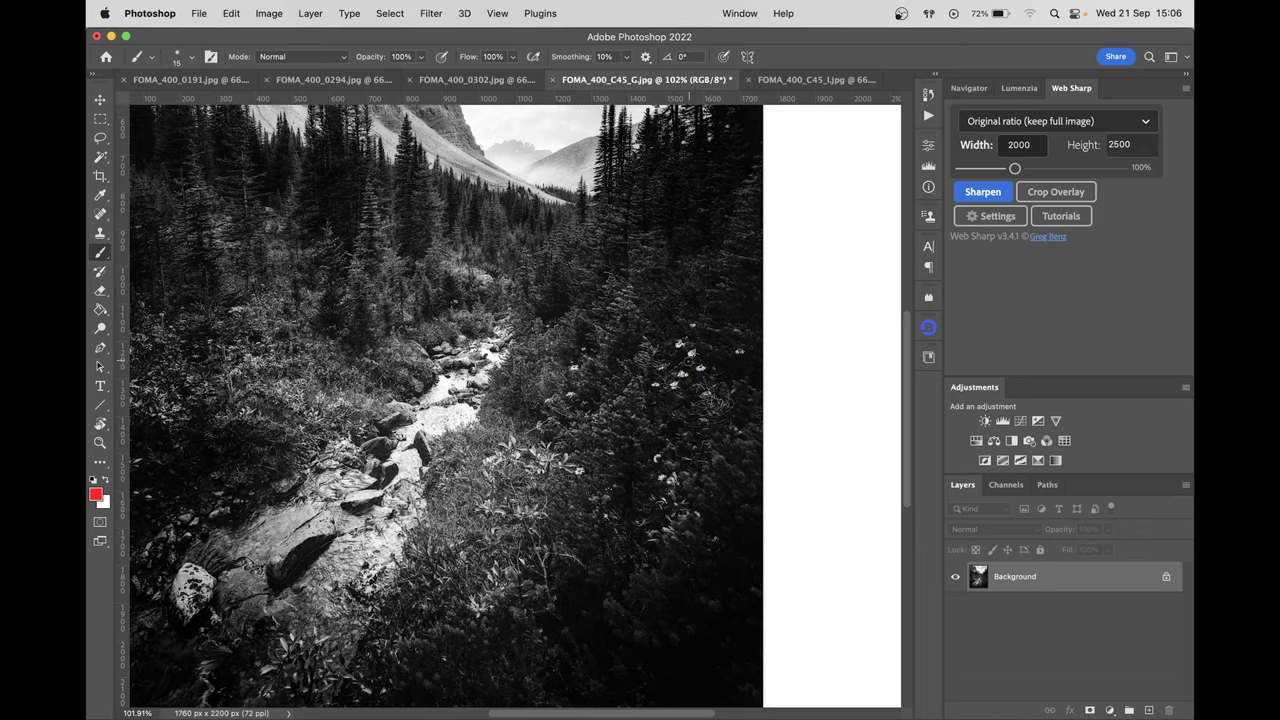
key(super+minus)
key(super+minus)
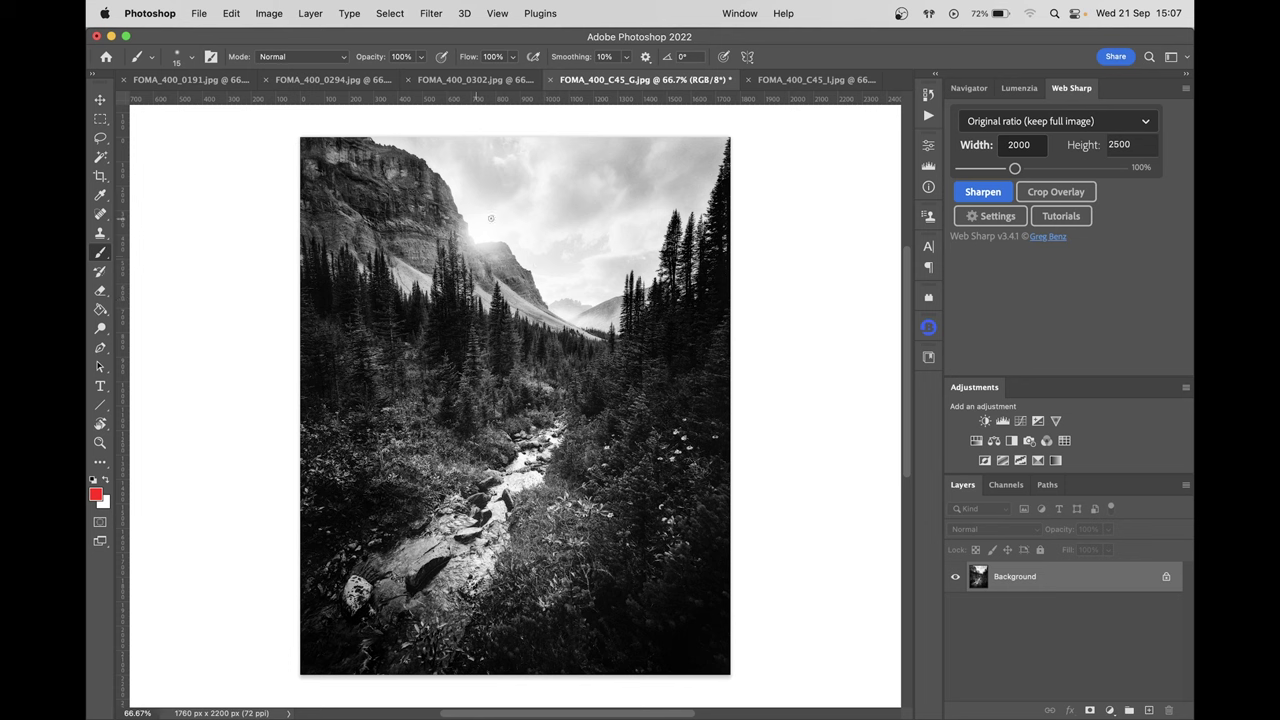
Step: Try and undo red marks on the sunlit ridge, bright sky and right-edge trees
mouse_move(430, 222)
mouse_down()
mouse_move(528, 262)
mouse_move(430, 245)
mouse_up()
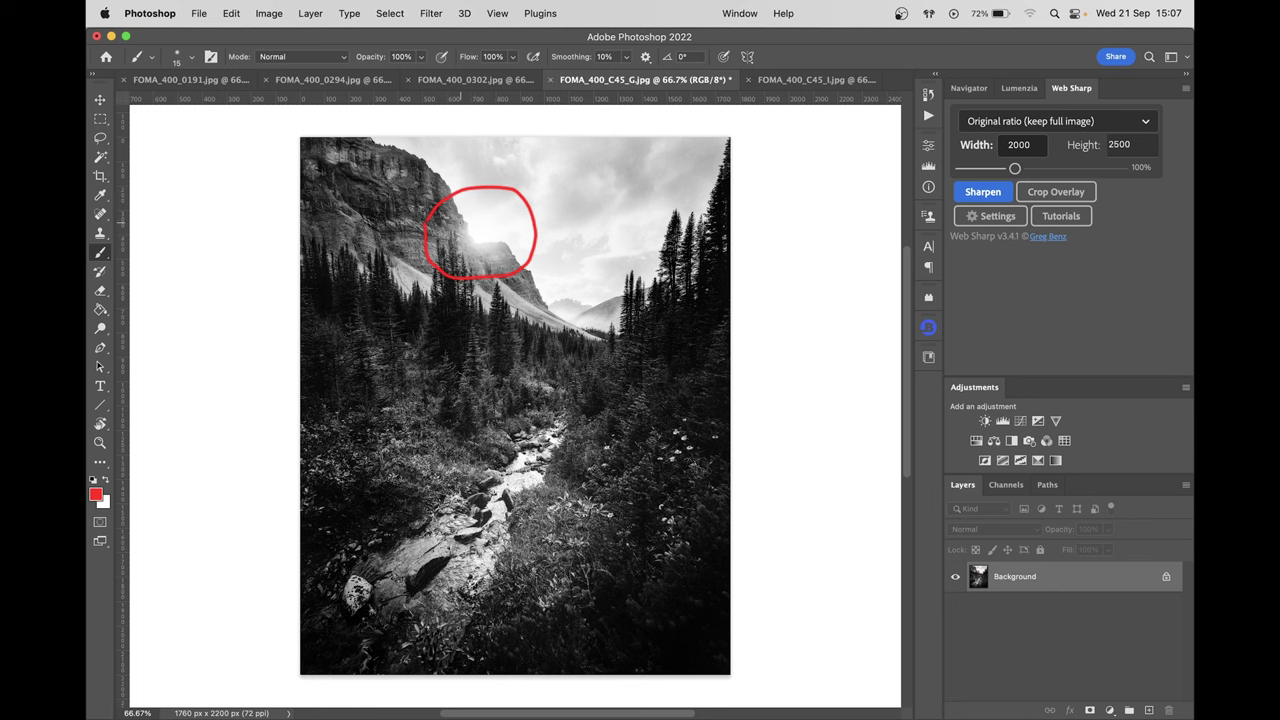
key(super+z)
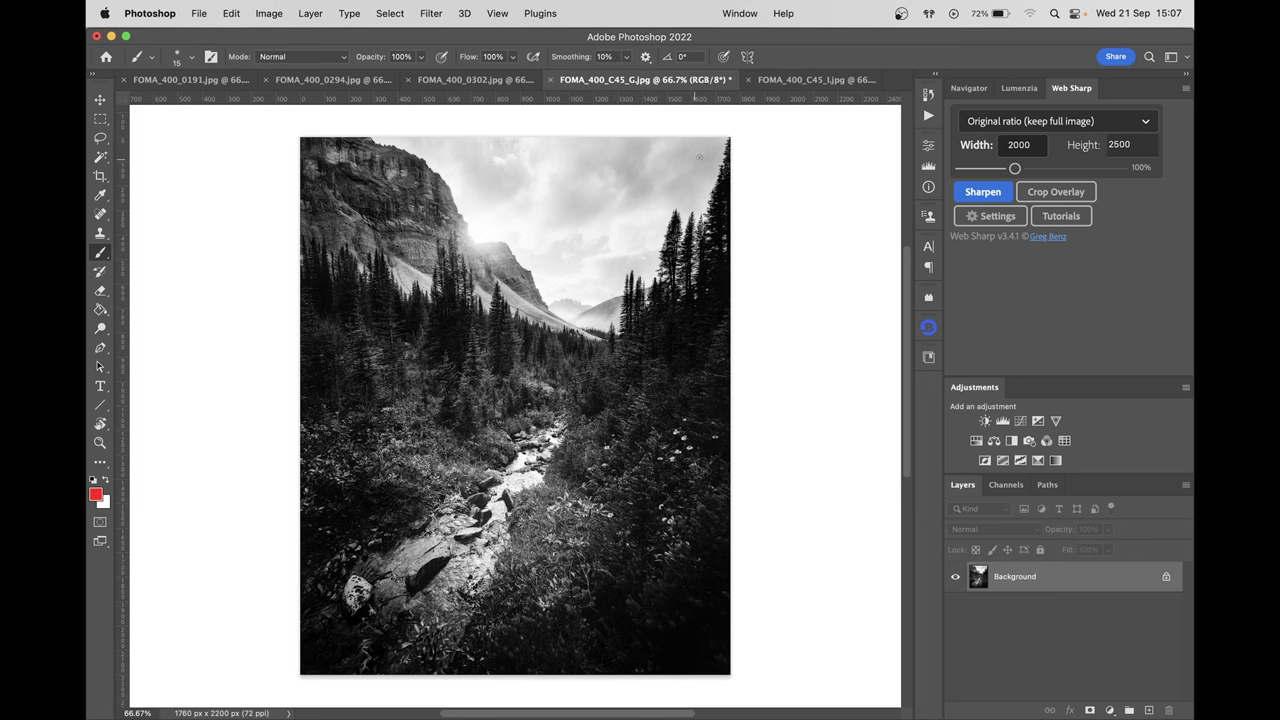
mouse_move(593, 217)
mouse_down()
mouse_move(516, 152)
mouse_move(722, 166)
mouse_move(675, 203)
mouse_up()
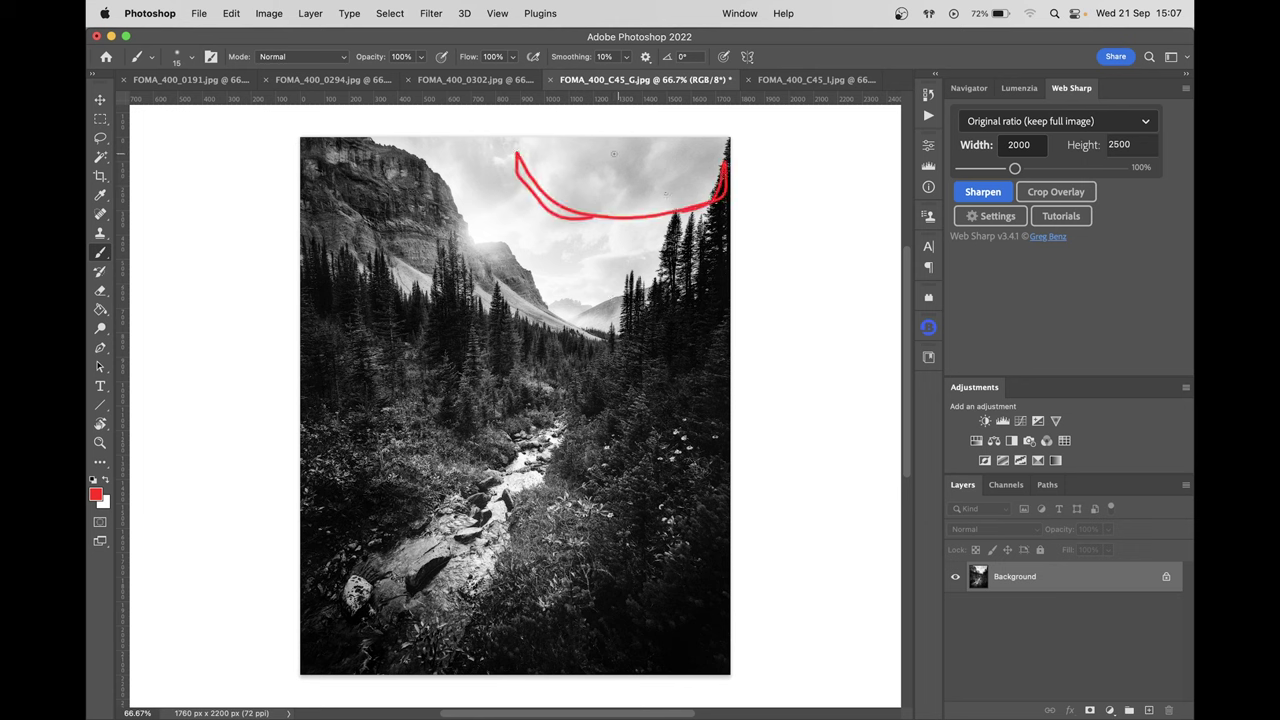
key(super+z)
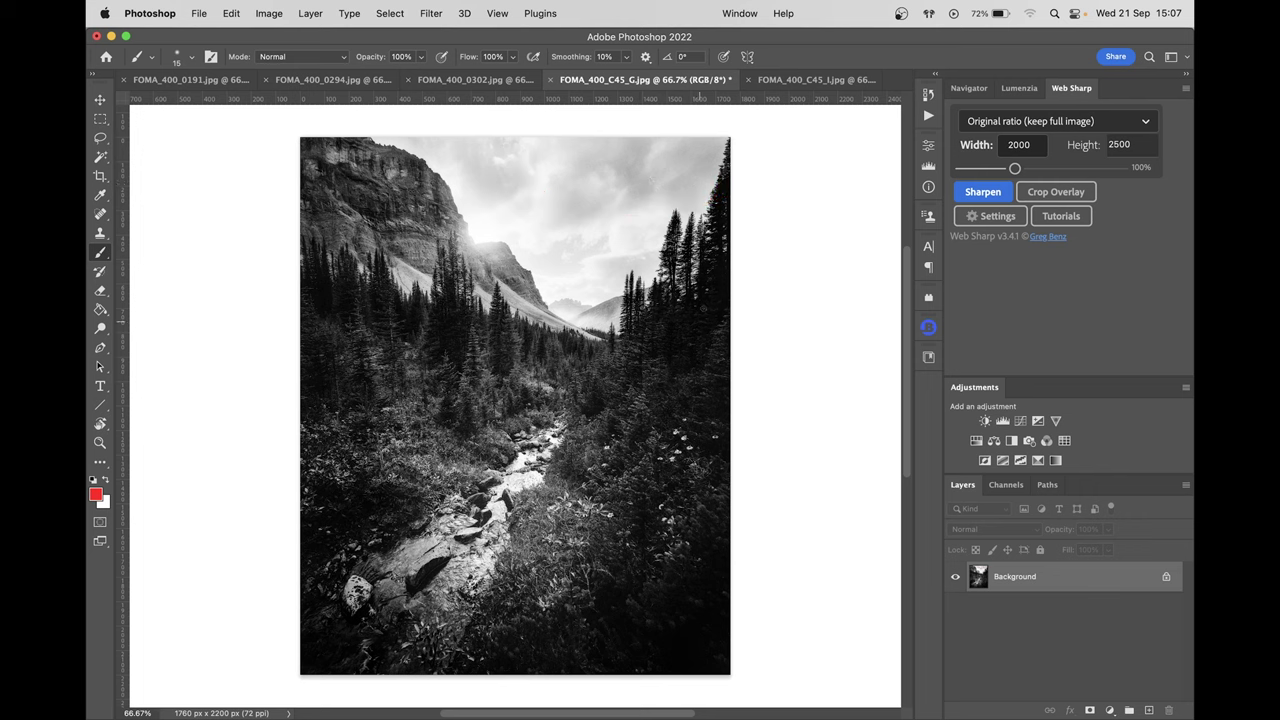
mouse_move(707, 264)
mouse_down()
mouse_move(672, 350)
mouse_move(711, 343)
mouse_move(727, 314)
mouse_up()
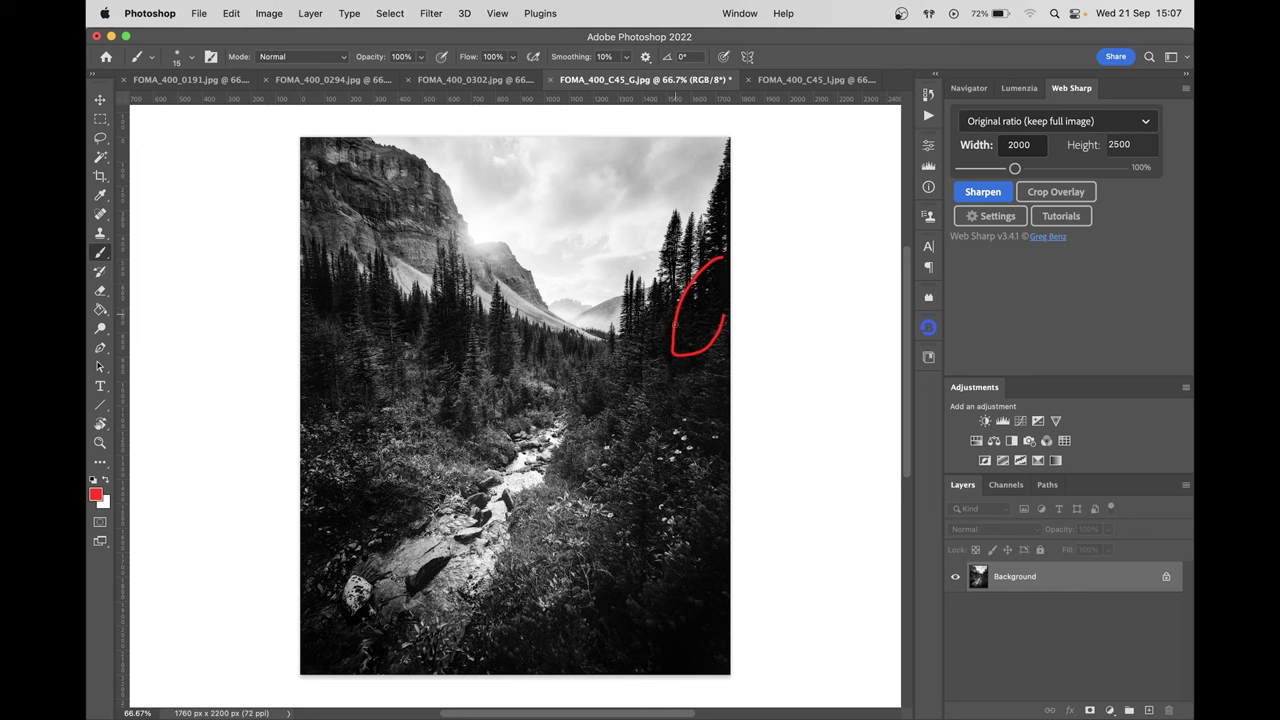
key(super+z)
Step: Fit the creek photo to the window with Cmd+0 and switch to Lightroom Classic
scroll(730, 290, up, 6)
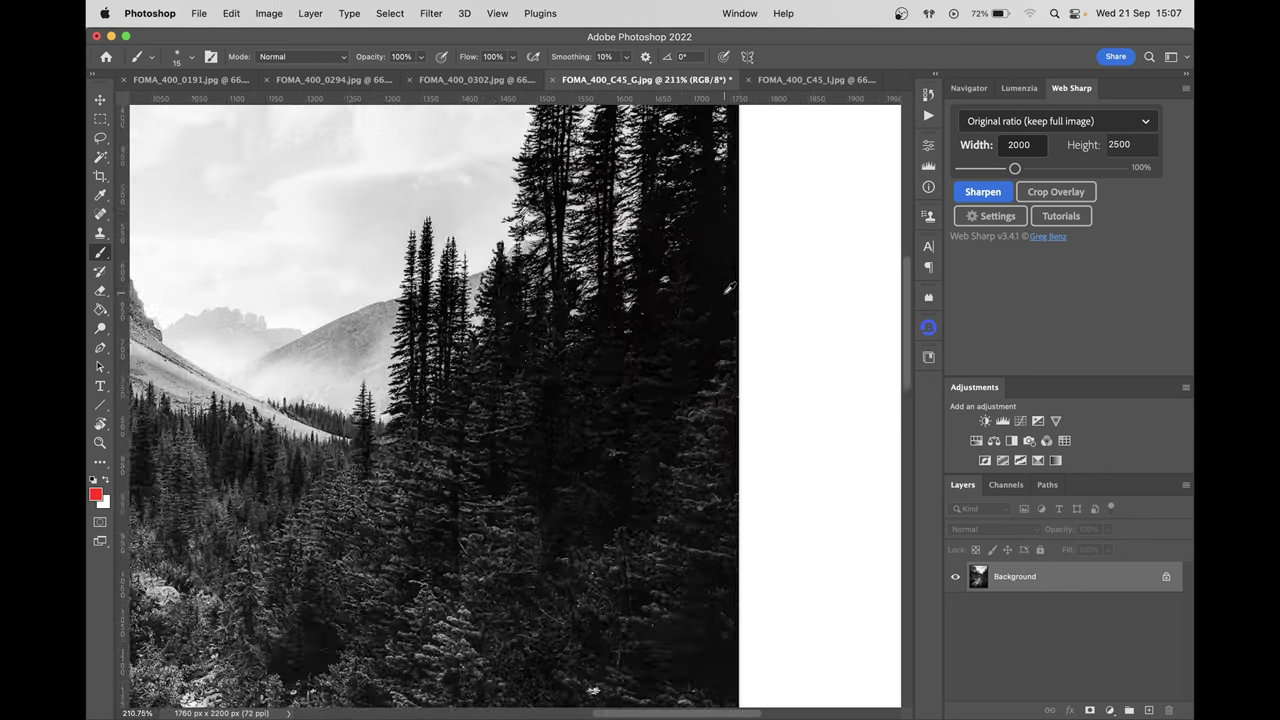
scroll(730, 290, down, 1)
scroll(724, 291, down, 2)
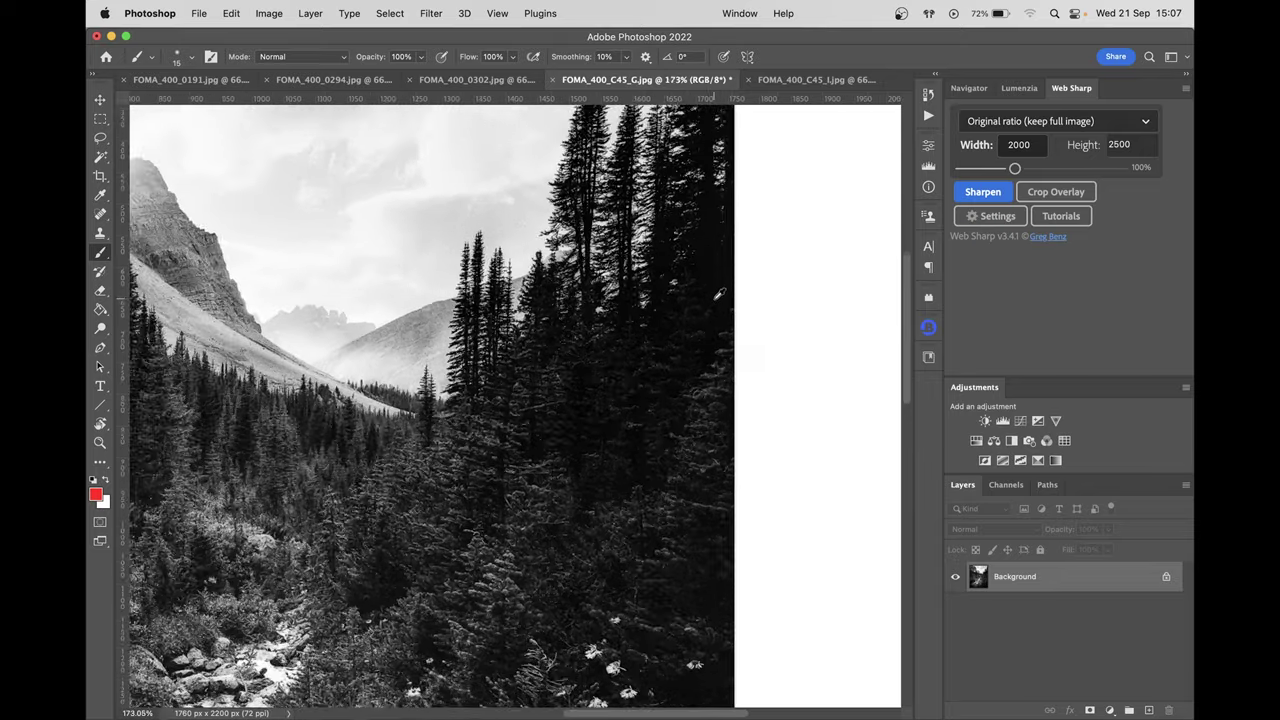
scroll(700, 310, down, 10)
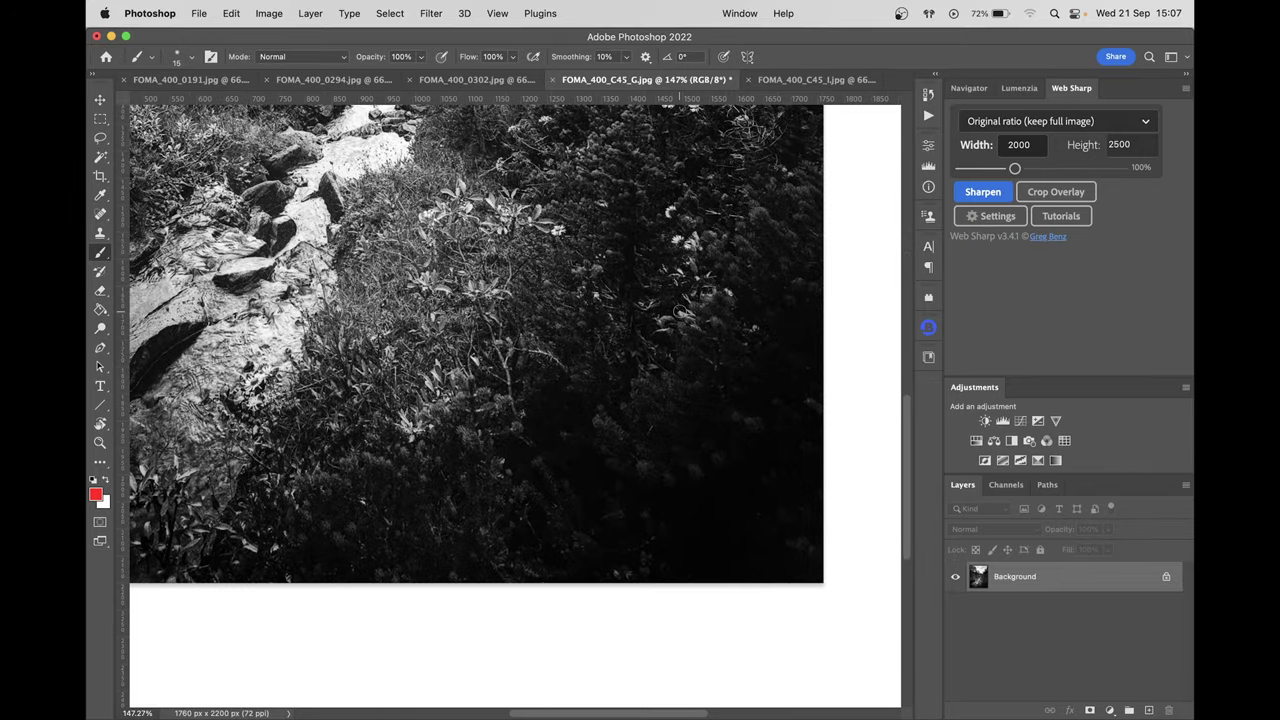
key(super+0)
key(super+Tab)
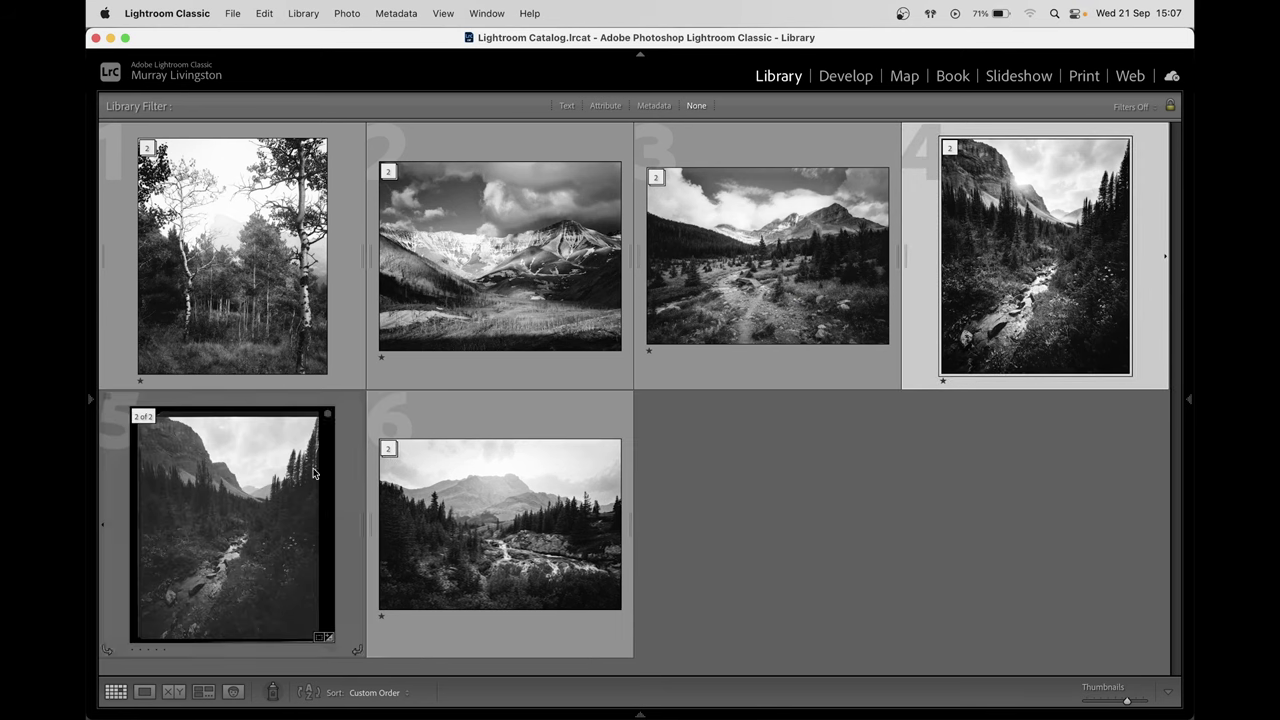
Step: Open the creek photo copy in Loupe view and zoom into the upper-right tree edge
click(263, 533)
double_click(268, 532)
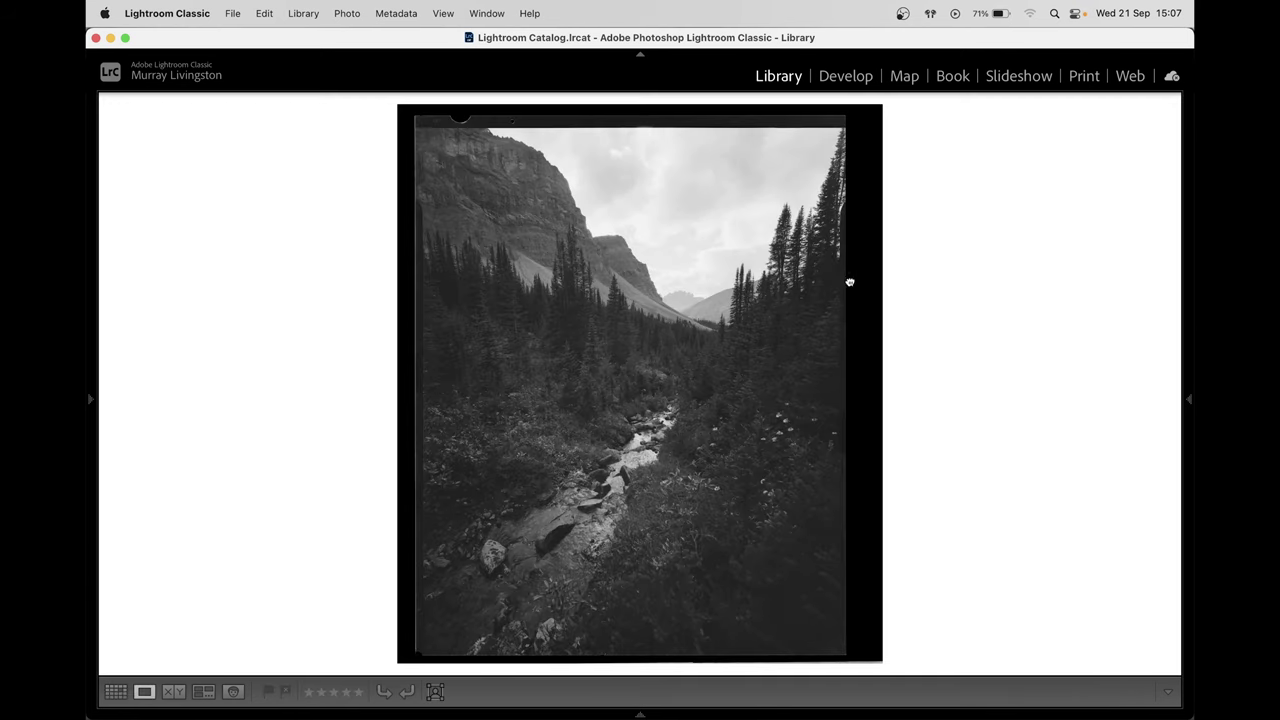
click(849, 282)
drag(800, 351, 811, 337)
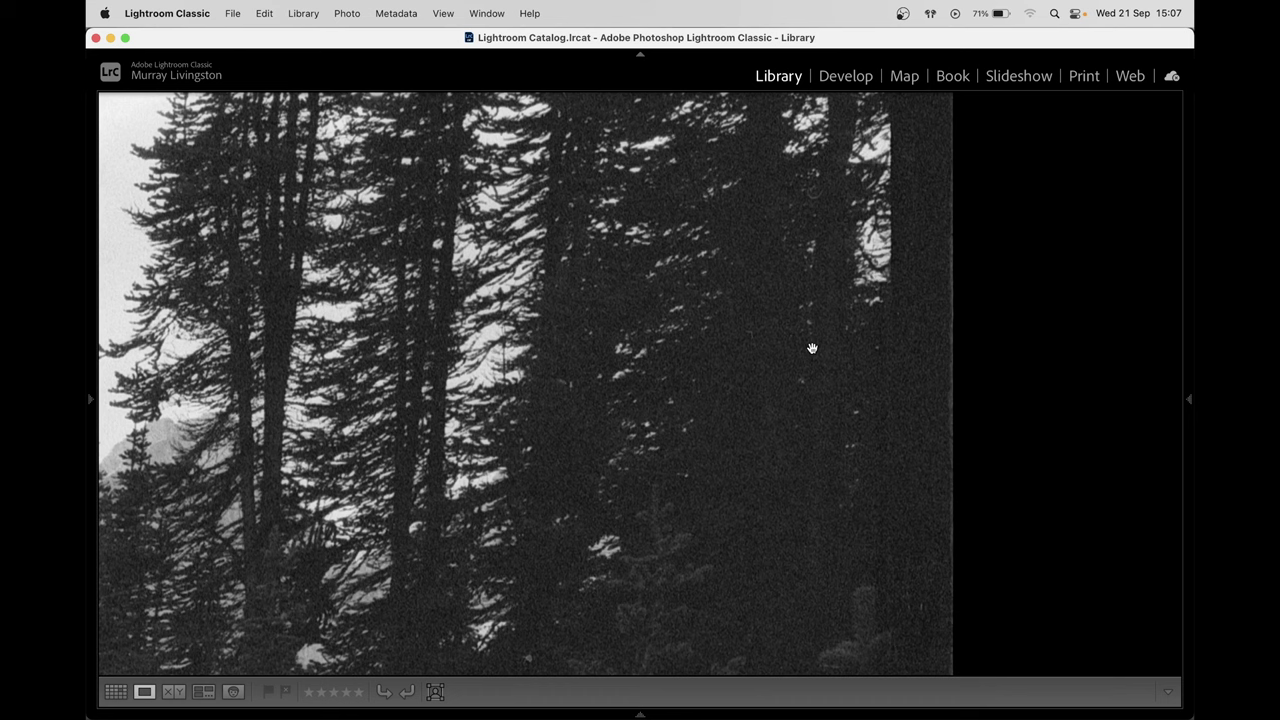
Step: Zoom back out to the full photo and return to Photoshop
key(super+minus)
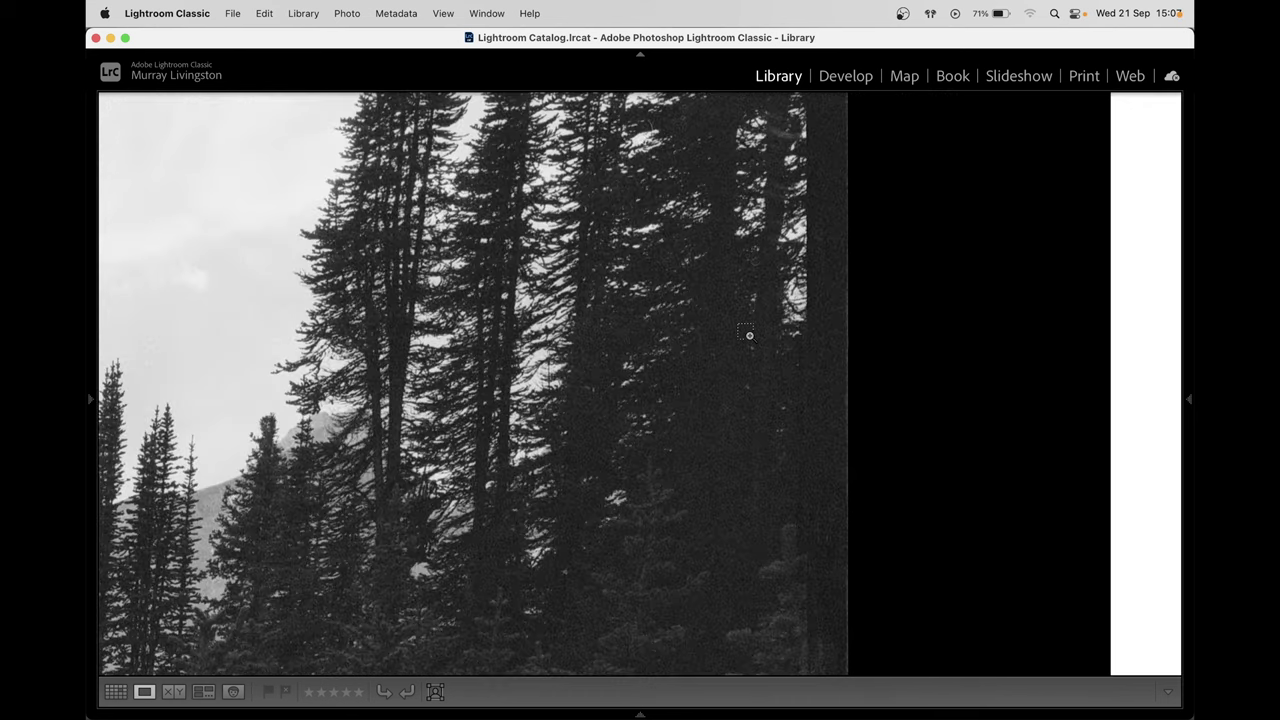
key(super+minus)
key(super+minus)
key(super+minus)
key(super+minus)
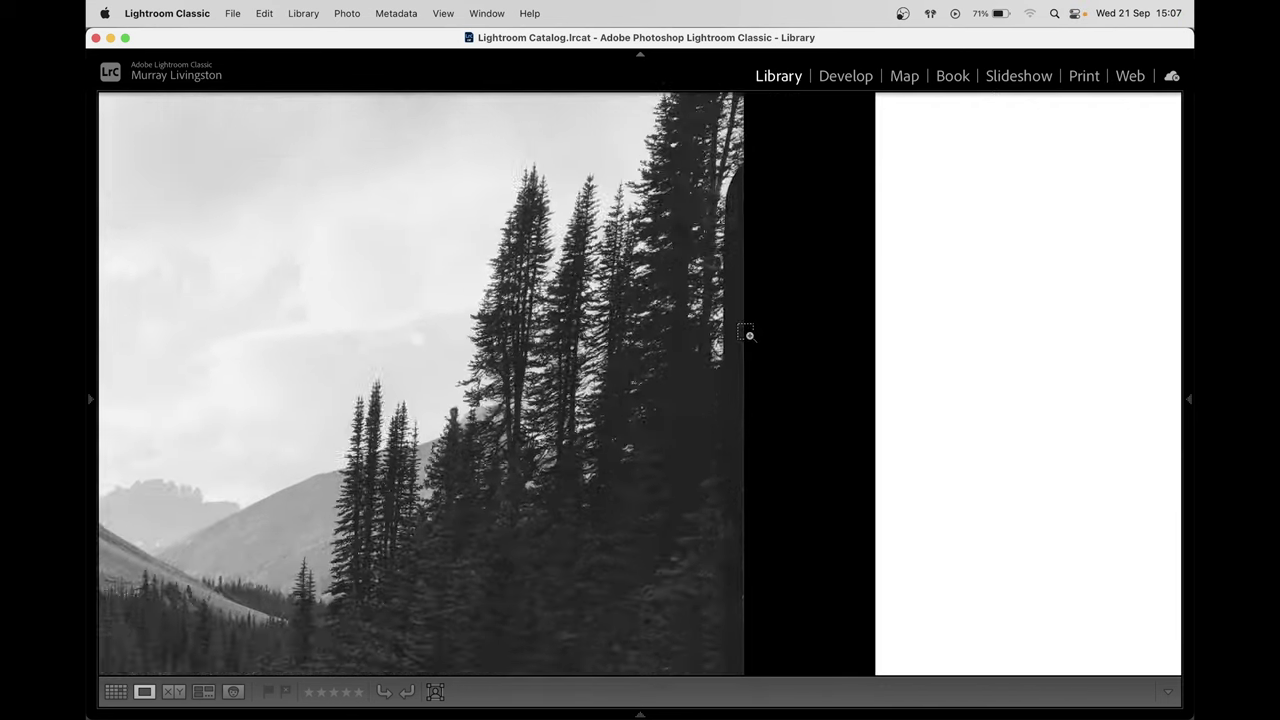
key(super+minus)
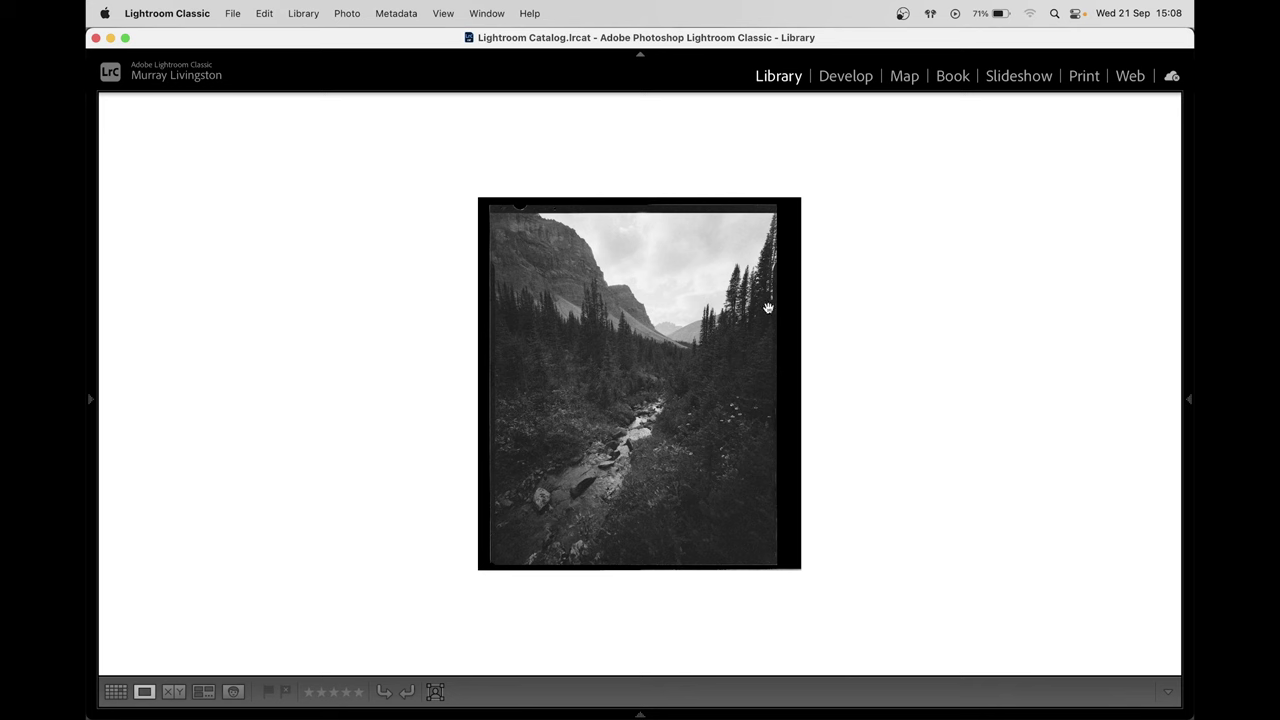
key(super+Tab)
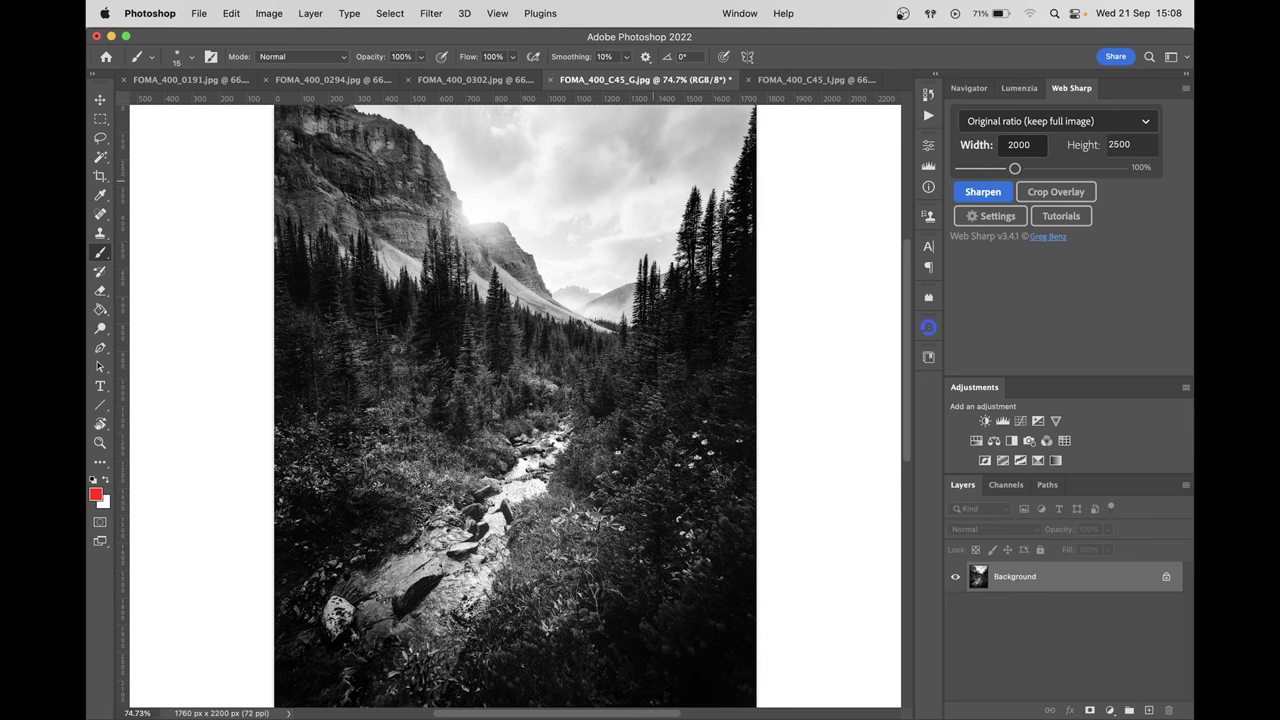
Step: Draw and undo a red curved arrow over the sky, then bring up FOMA_400_0302.jpg
mouse_move(652, 180)
mouse_down()
mouse_move(704, 222)
mouse_move(655, 182)
mouse_move(652, 197)
mouse_move(672, 172)
mouse_up()
mouse_move(706, 224)
mouse_down()
mouse_move(710, 199)
mouse_move(706, 221)
mouse_up()
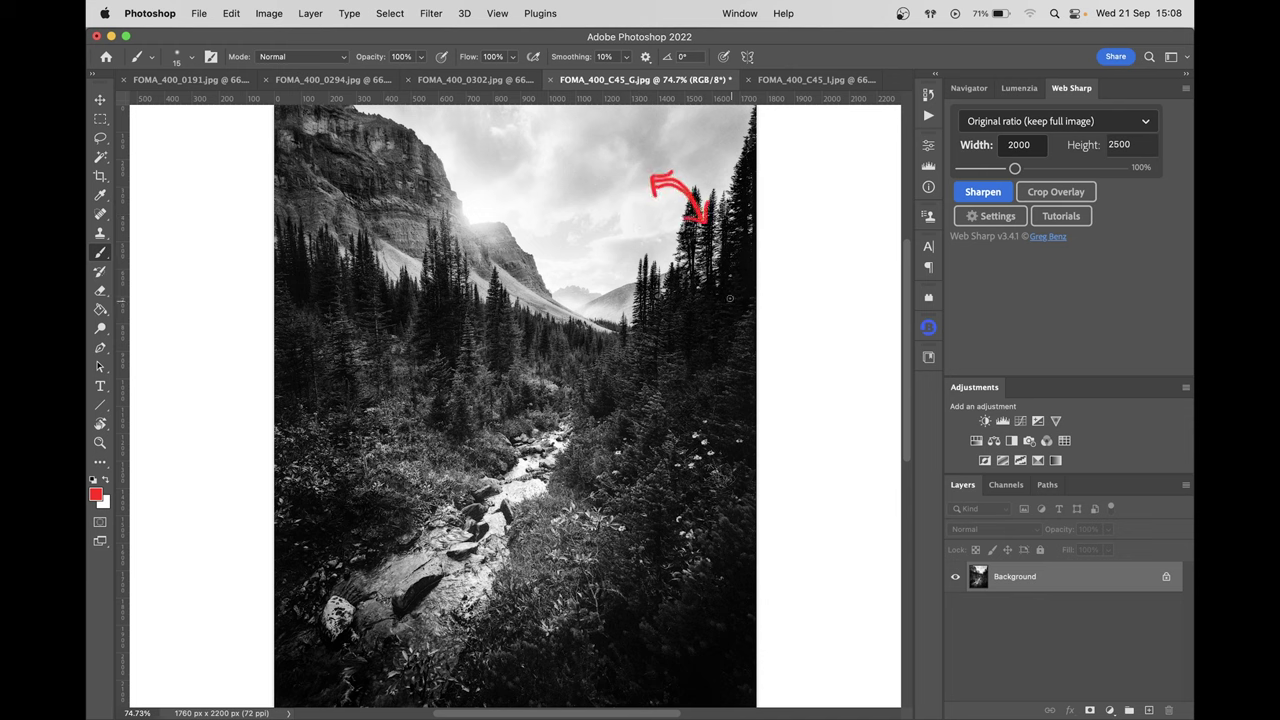
key(super+z)
key(super+z)
key(super+z)
scroll(752, 260, down, 1)
key(super+z)
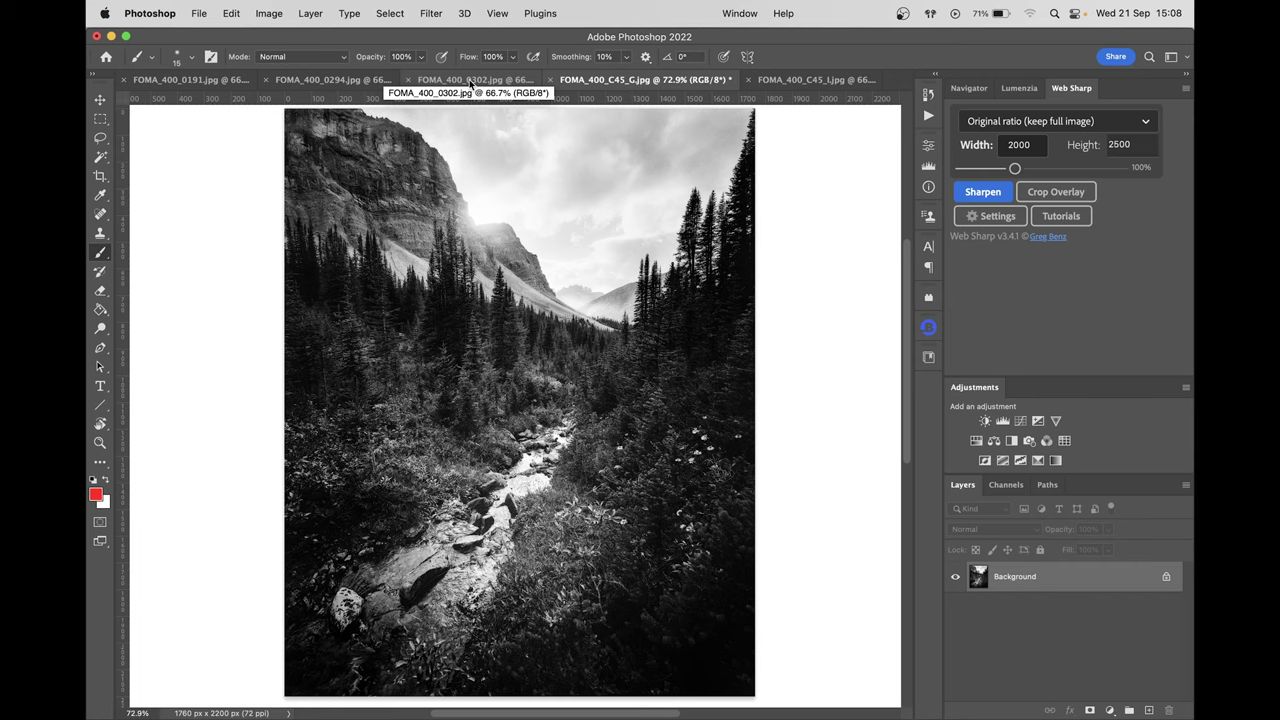
click(472, 84)
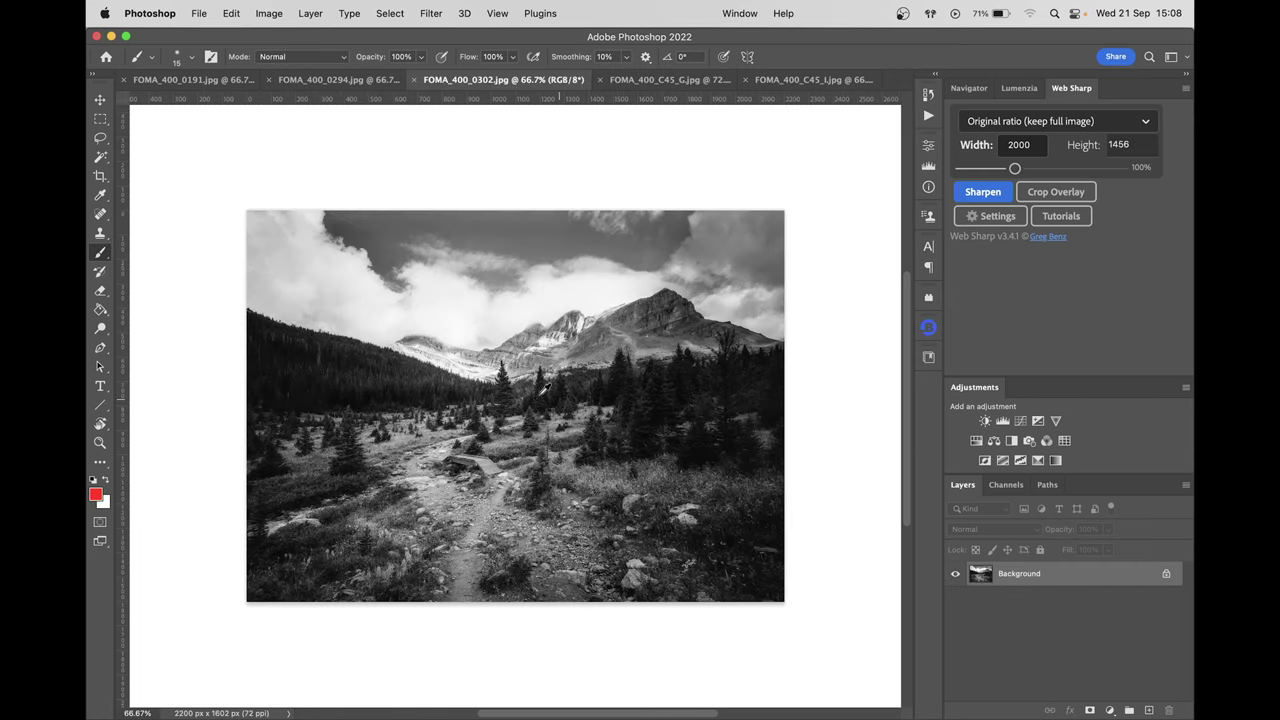
key(super+0)
scroll(528, 387, left, 1)
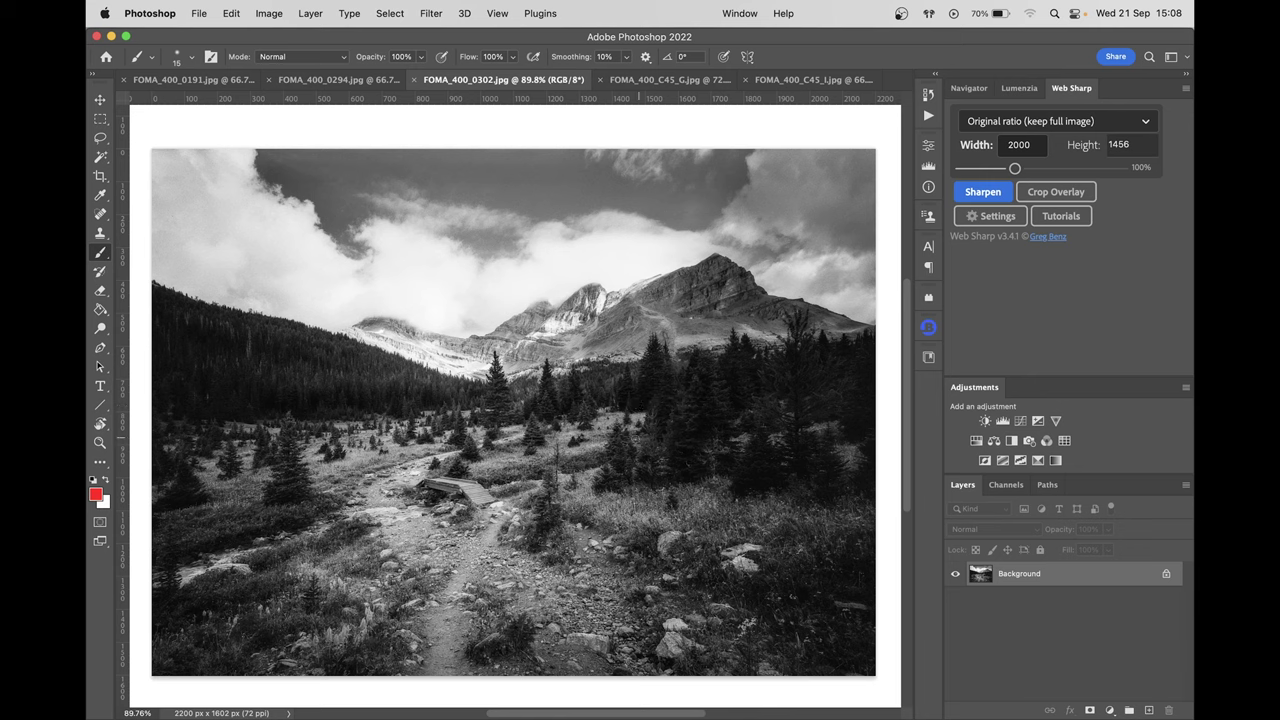
mouse_move(468, 524)
mouse_down()
mouse_move(508, 477)
mouse_move(474, 455)
mouse_move(395, 471)
mouse_move(427, 511)
mouse_move(466, 522)
mouse_up()
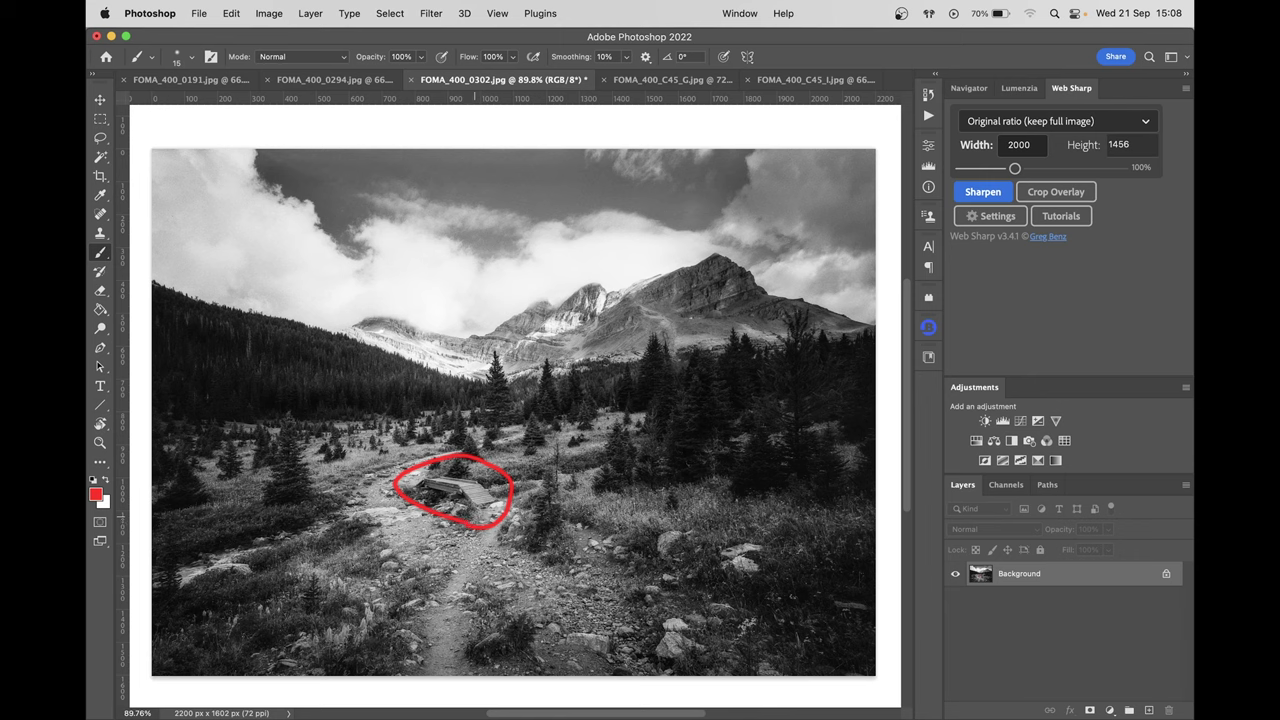
key(super+z)
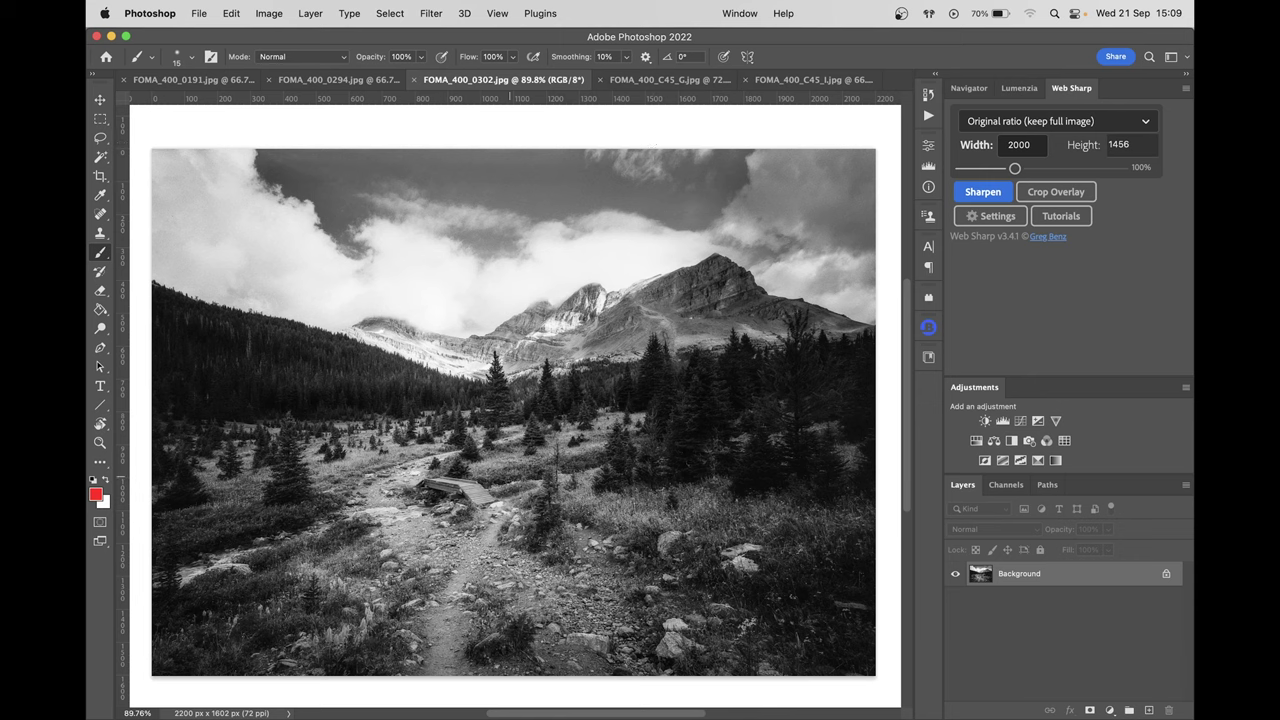
drag(445, 672, 486, 507)
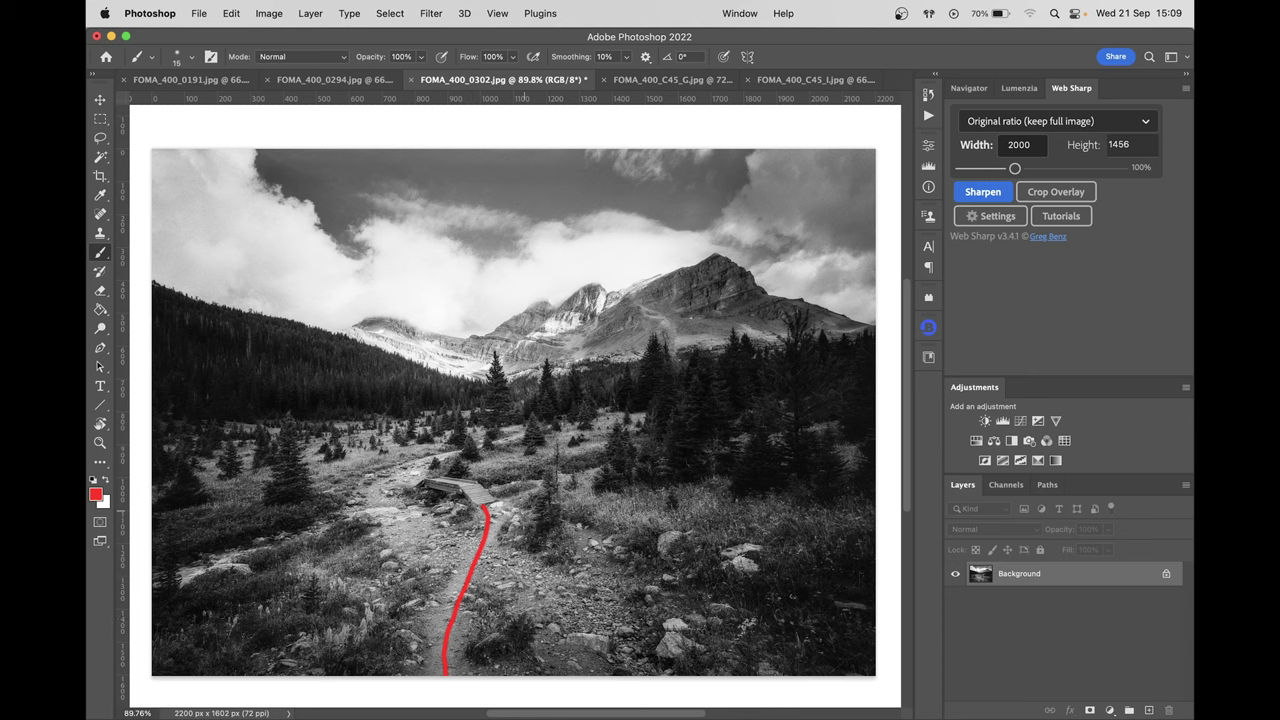
key(super+z)
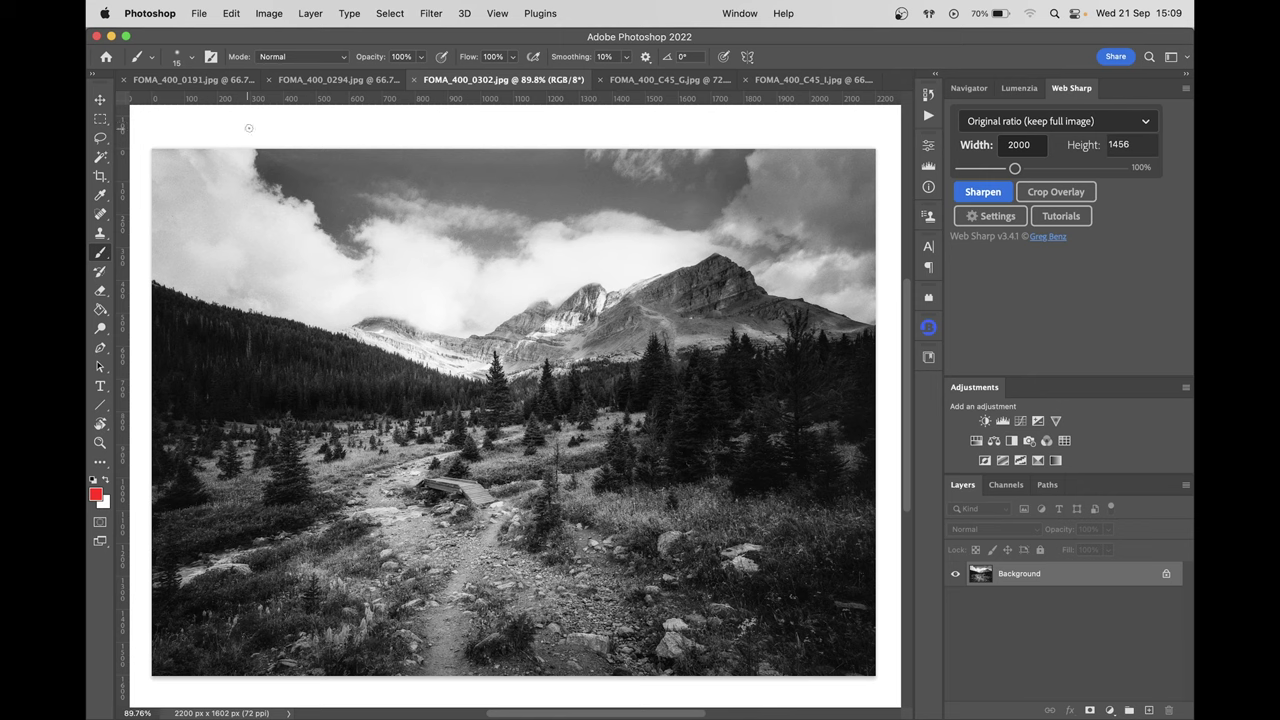
click(215, 136)
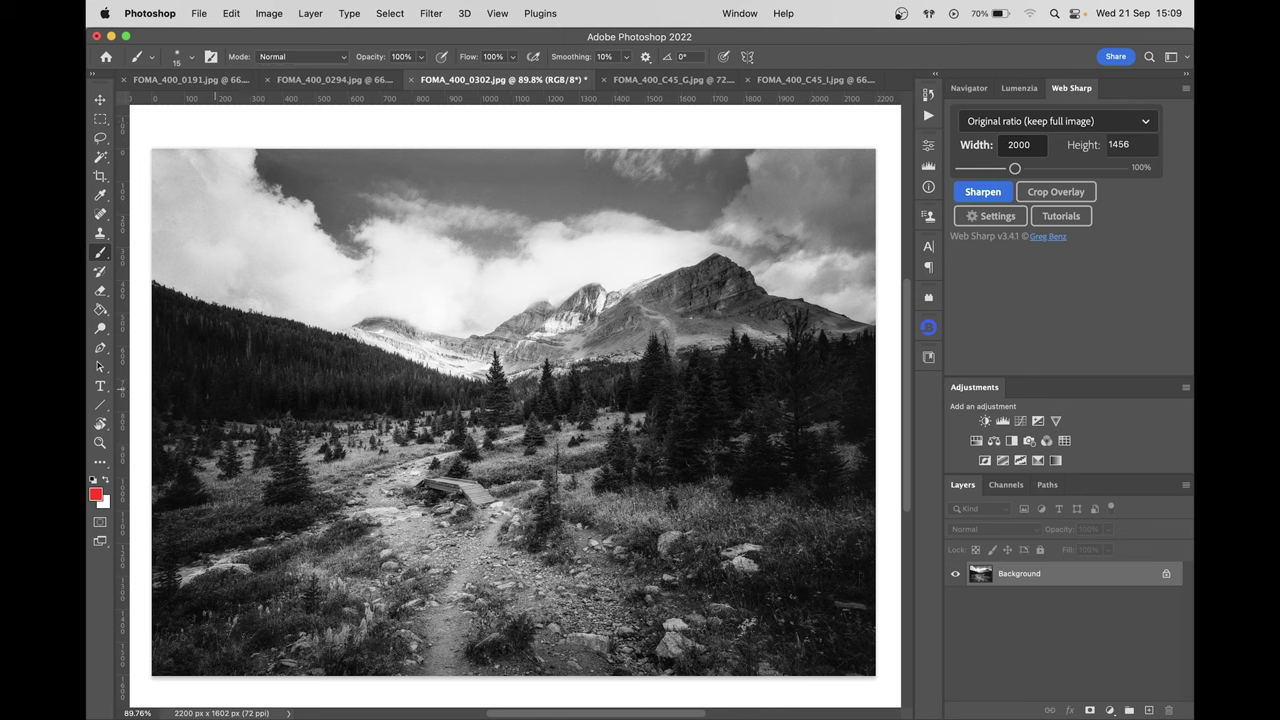
shift+click(214, 683)
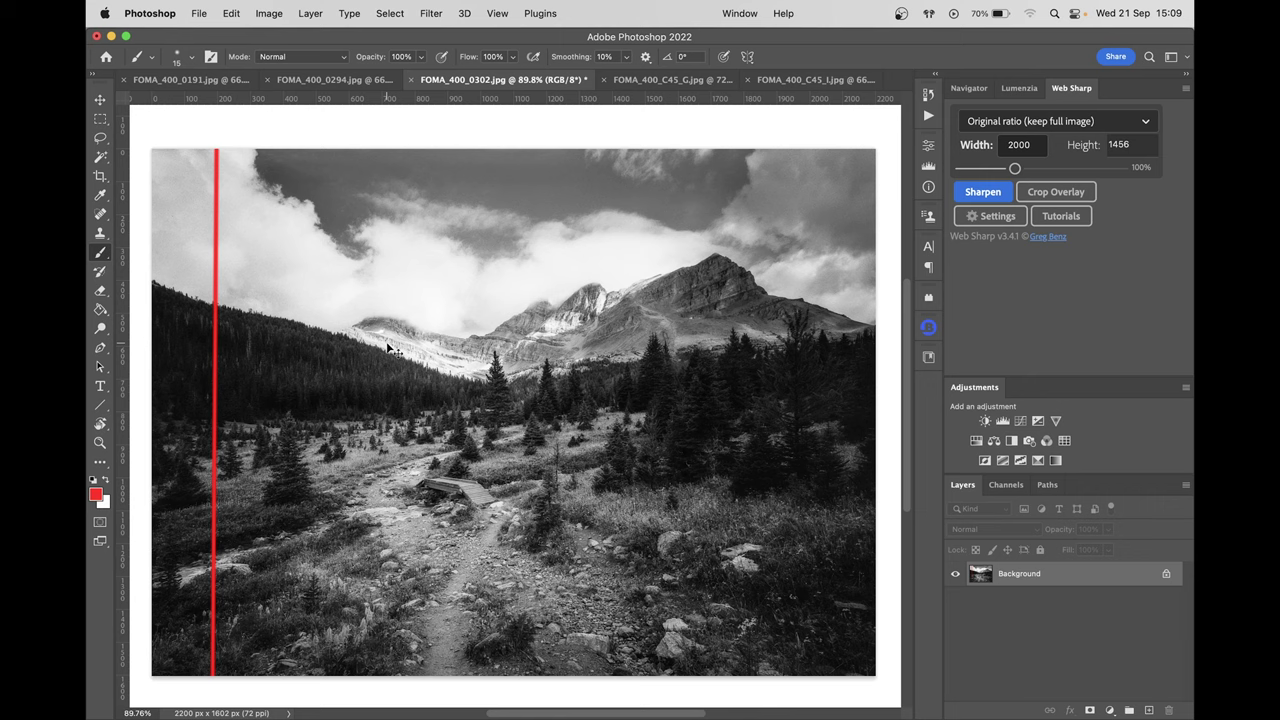
key(super+z)
mouse_move(157, 285)
mouse_down()
mouse_move(428, 375)
mouse_move(430, 401)
mouse_move(141, 419)
mouse_up()
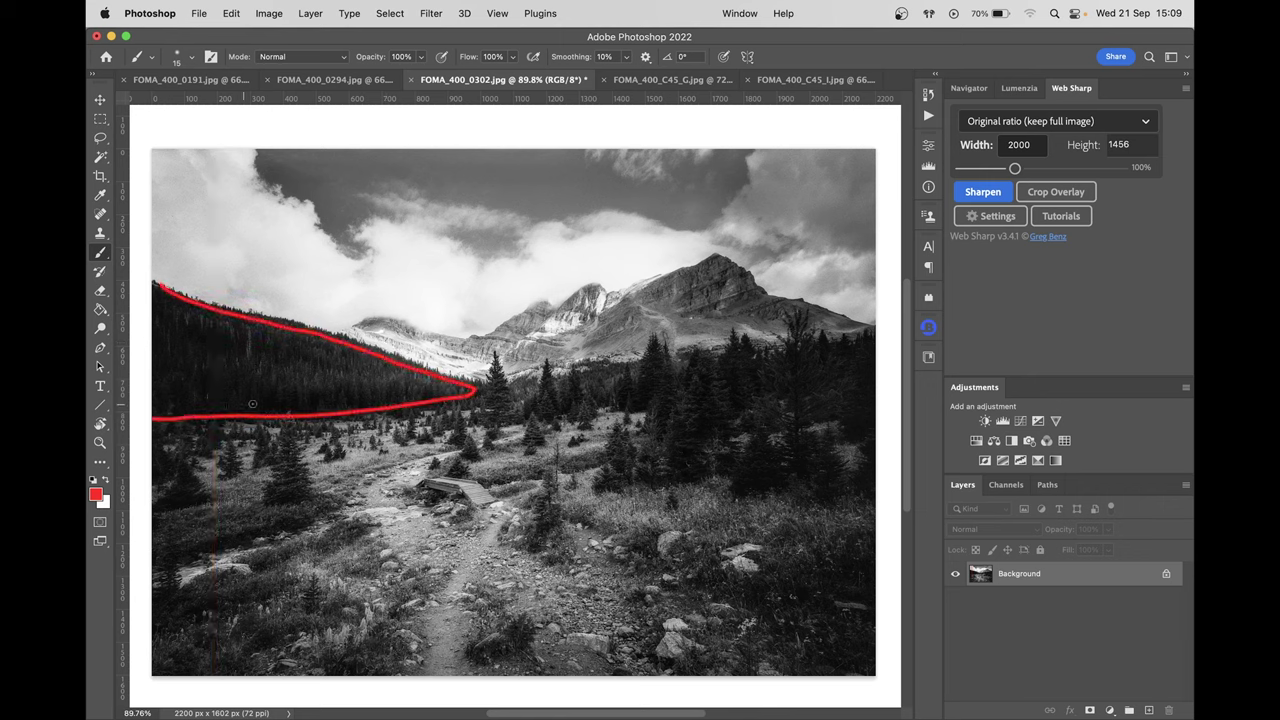
key(super+z)
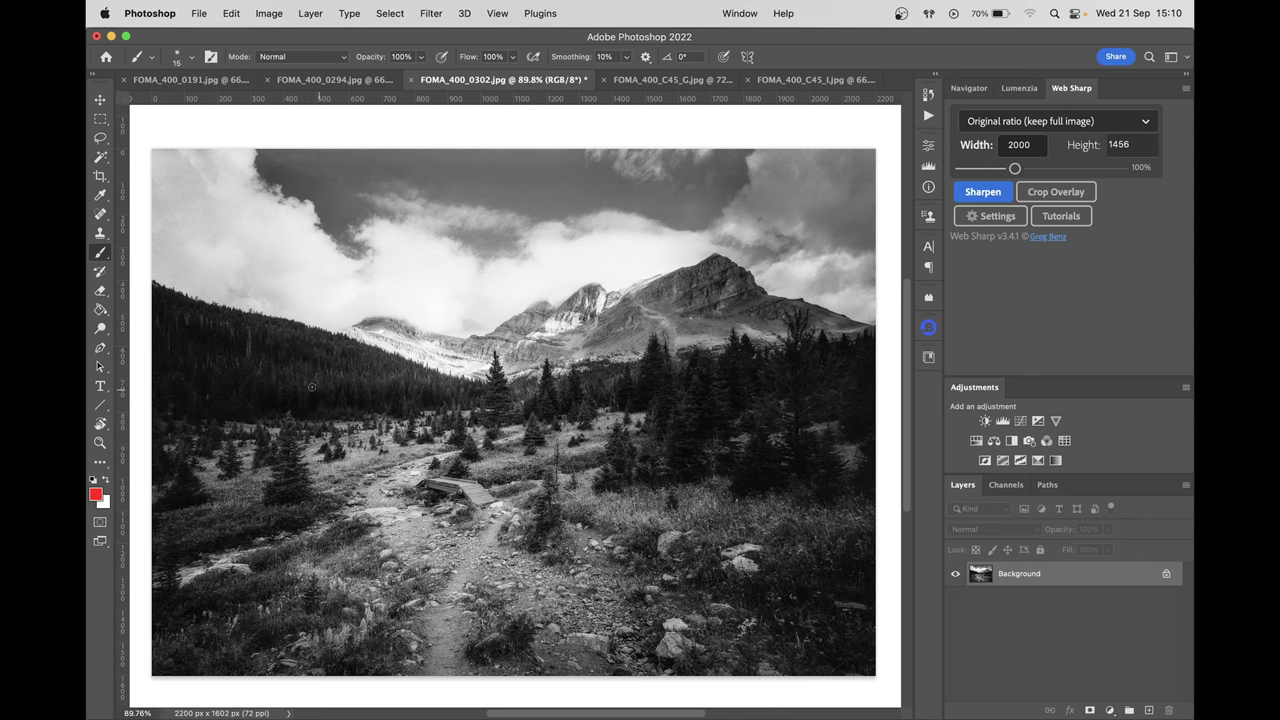
mouse_move(752, 308)
mouse_down()
mouse_move(669, 246)
mouse_move(560, 282)
mouse_move(706, 342)
mouse_up()
key(super+z)
mouse_move(260, 158)
mouse_down()
mouse_move(288, 199)
mouse_move(392, 231)
mouse_move(575, 234)
mouse_move(673, 185)
mouse_move(700, 155)
mouse_up()
key(super+z)
key(v)
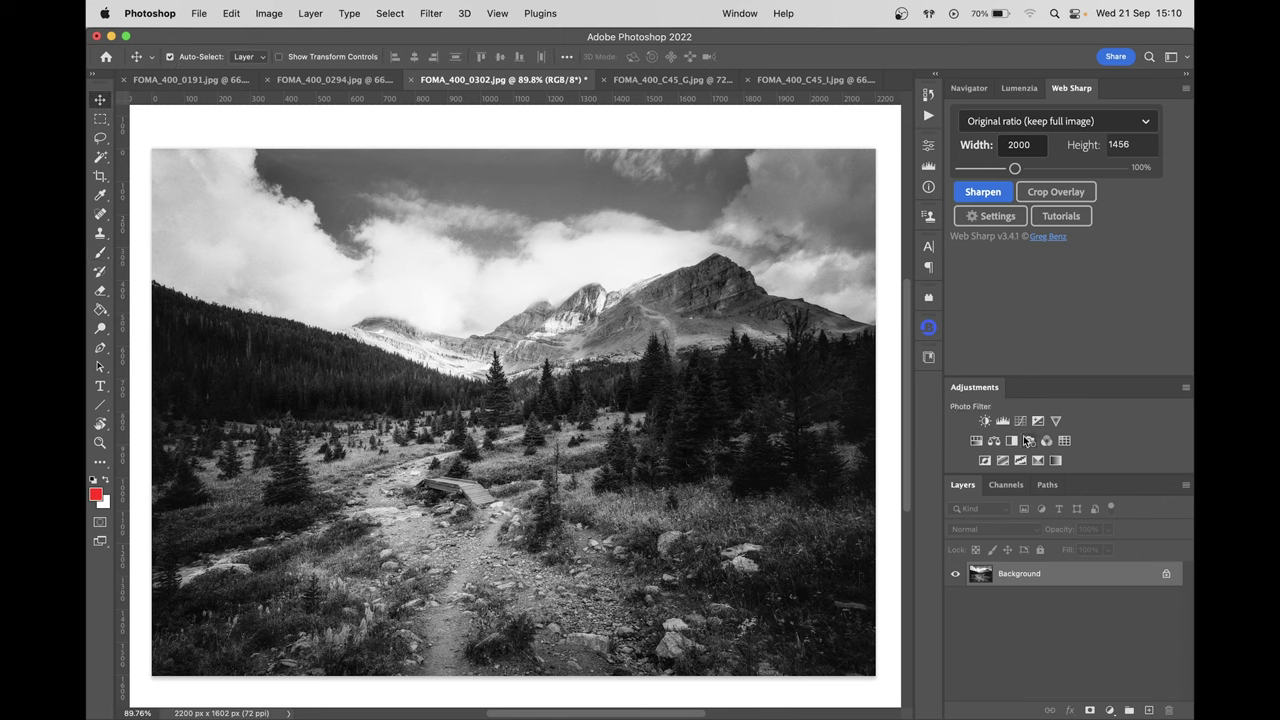
Step: Add a Curves 1 adjustment layer with the white point at 250, hidden
click(1020, 420)
alt+drag(889, 333, 887, 334)
click(956, 577)
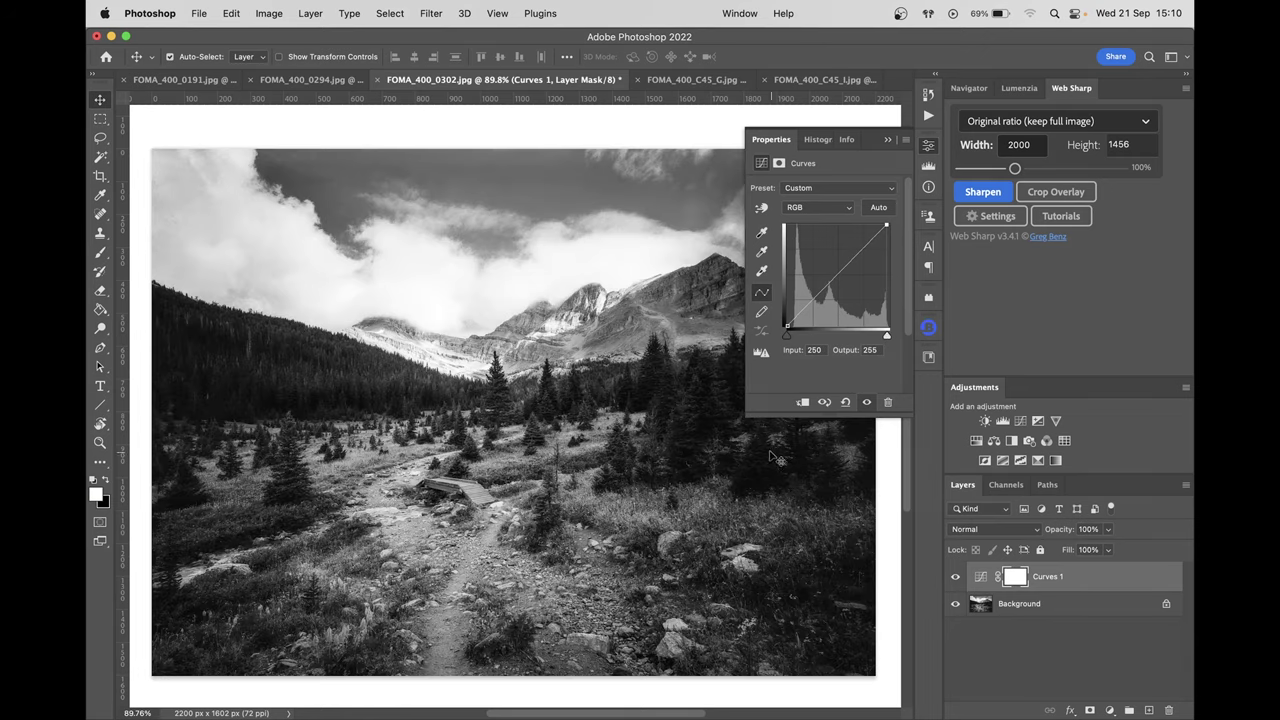
click(907, 145)
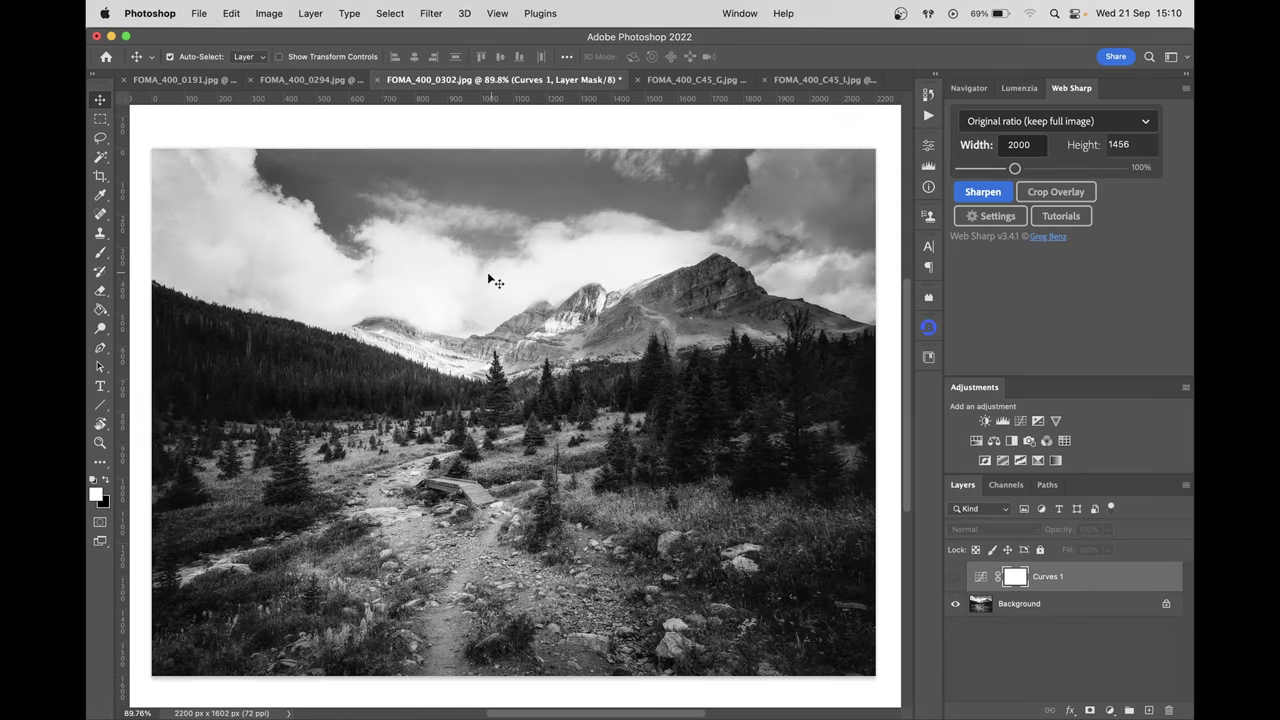
Step: Make the Background layer the brush target, then paint and undo a red sky stroke
key(b)
click(452, 248)
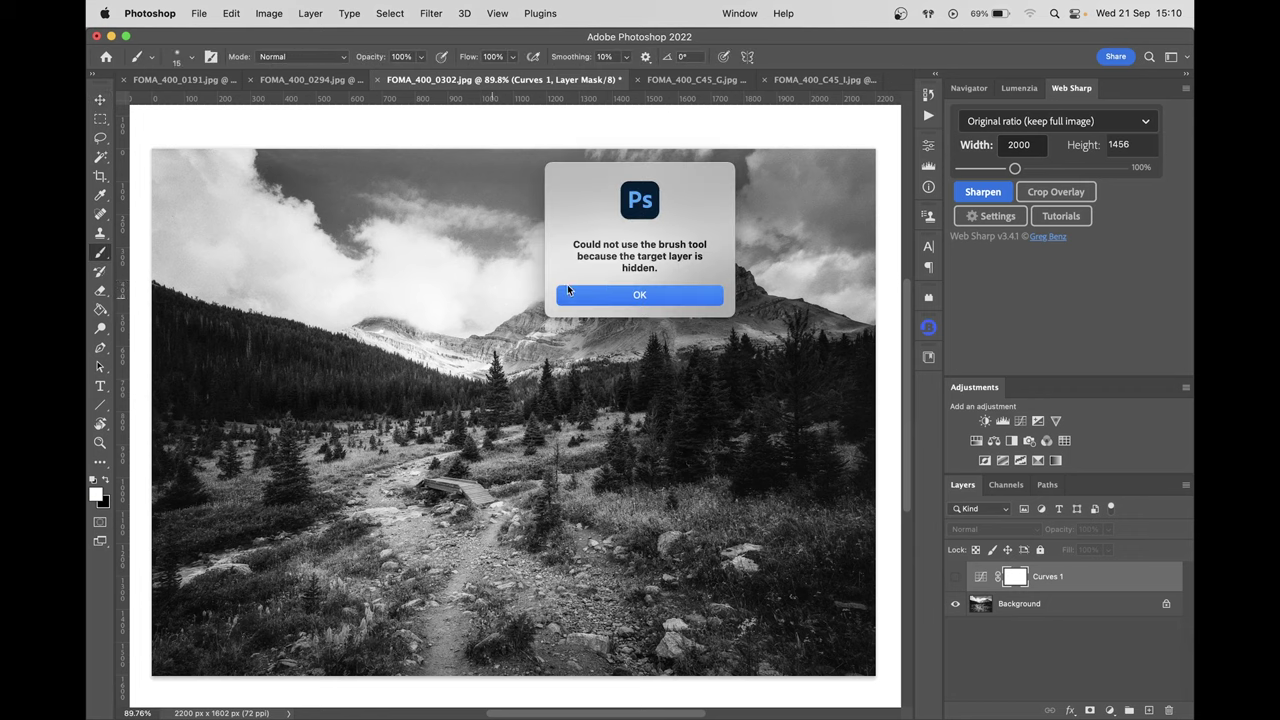
click(570, 290)
click(1045, 606)
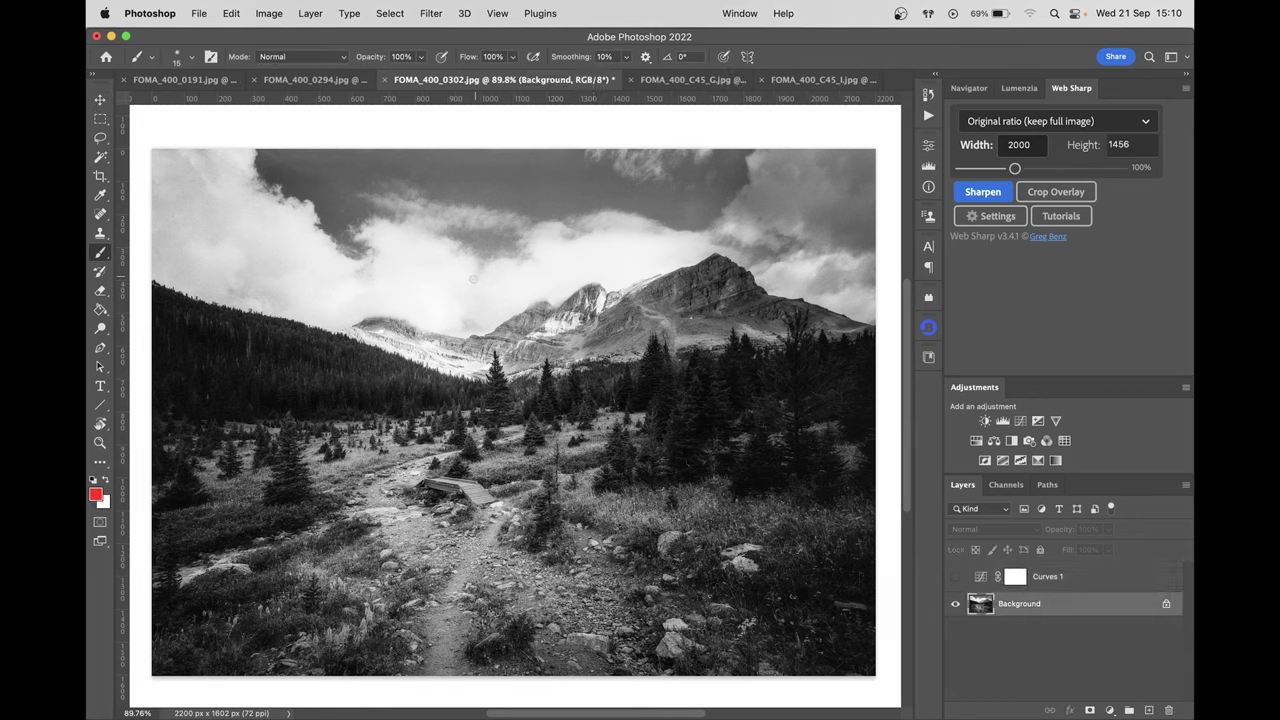
mouse_move(470, 248)
mouse_down()
mouse_move(436, 251)
mouse_move(452, 302)
mouse_up()
key(super+z)
Step: Try and undo red marks around the mountain peaks, then bring up FOMA_400_0294.jpg
mouse_move(710, 255)
mouse_down()
mouse_move(606, 285)
mouse_move(625, 348)
mouse_move(728, 276)
mouse_up()
key(super+z)
drag(633, 259, 612, 289)
drag(612, 289, 628, 283)
key(super+z)
key(super+z)
scroll(610, 289, up, 5)
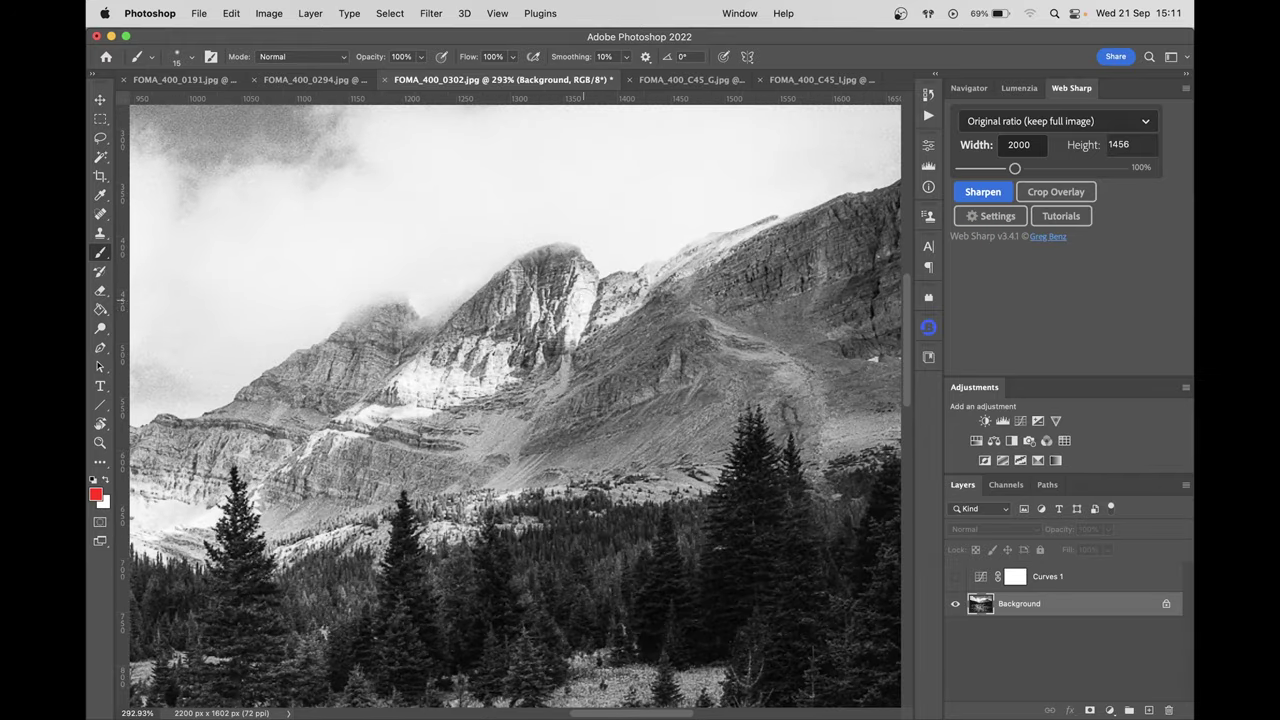
scroll(582, 298, down, 4)
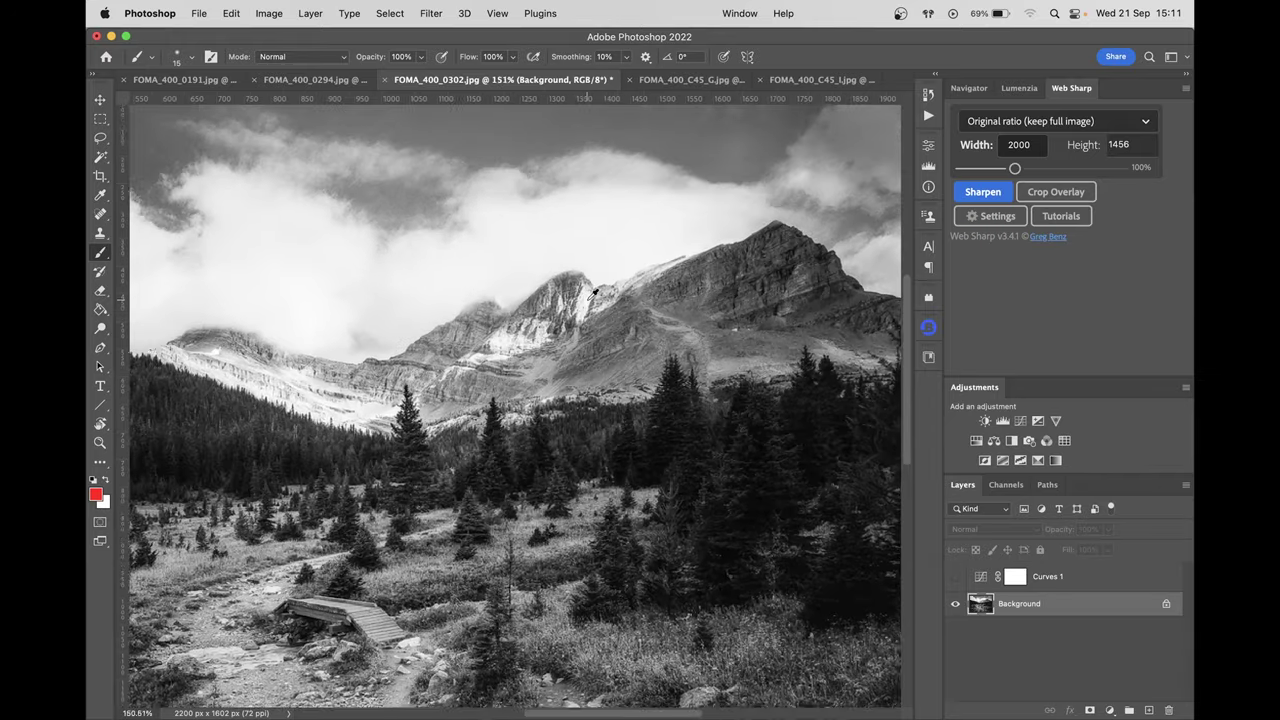
scroll(594, 292, down, 3)
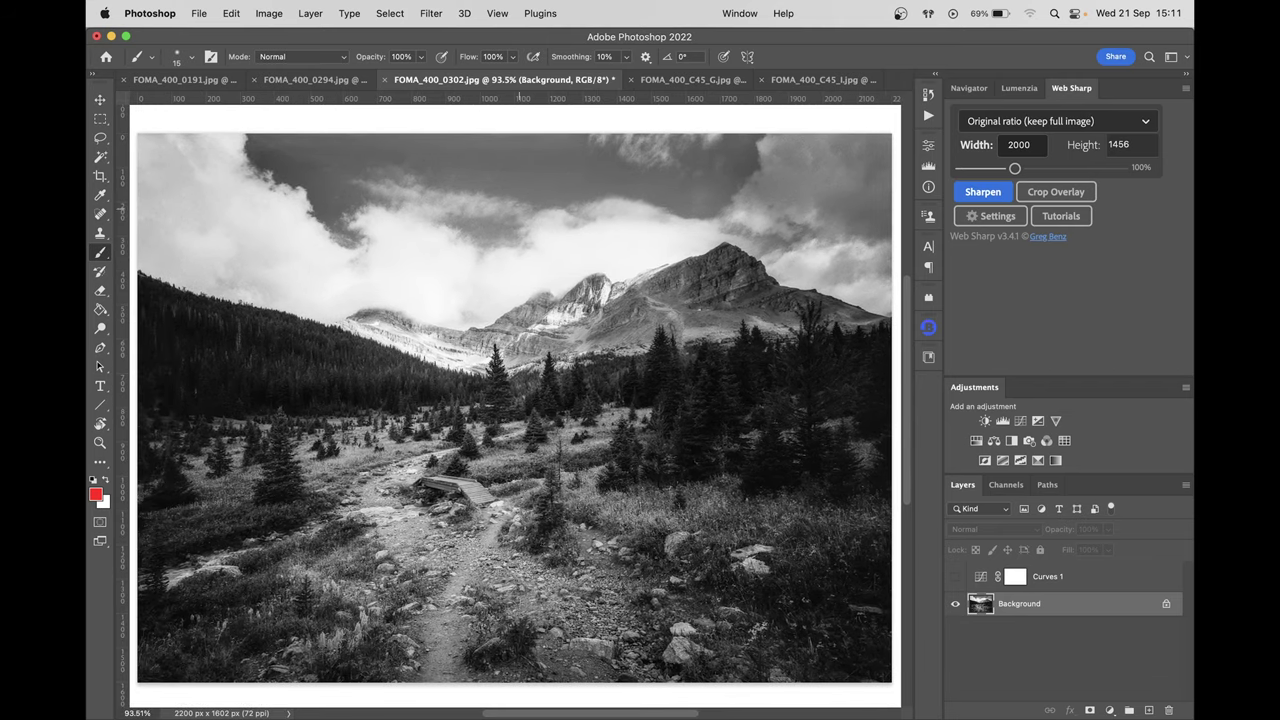
click(316, 81)
scroll(586, 393, up, 3)
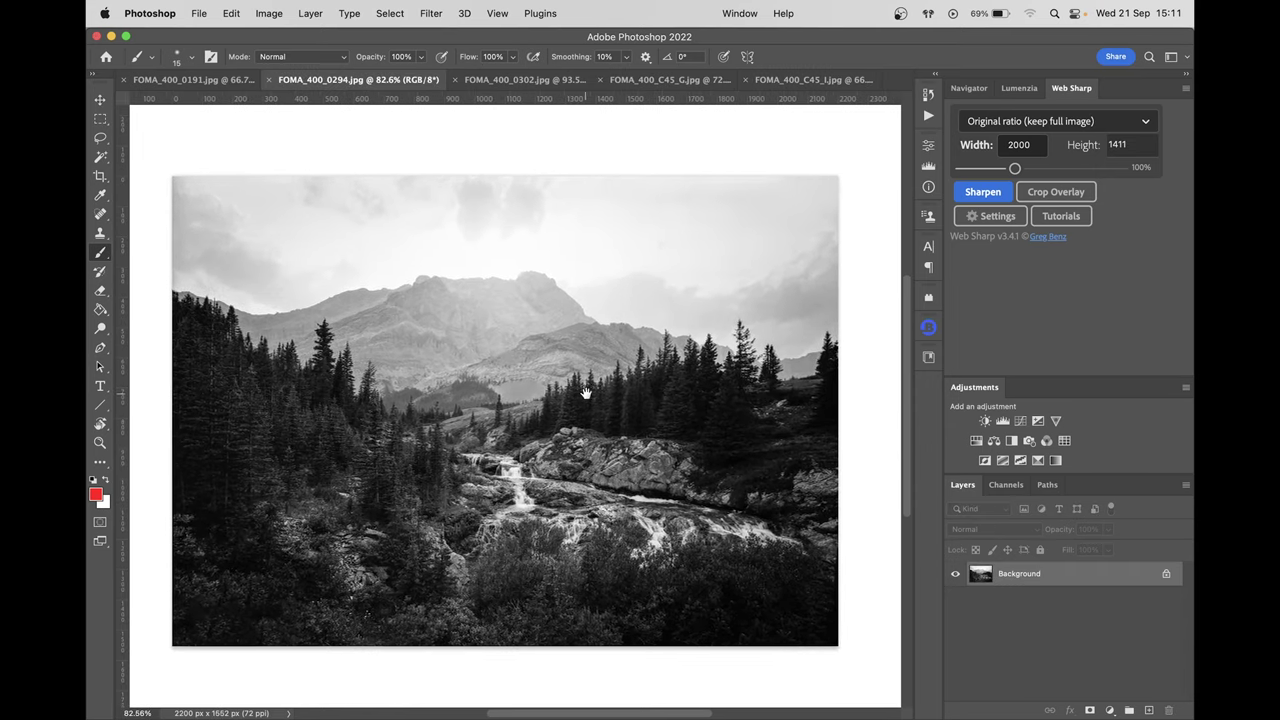
scroll(586, 393, up, 2)
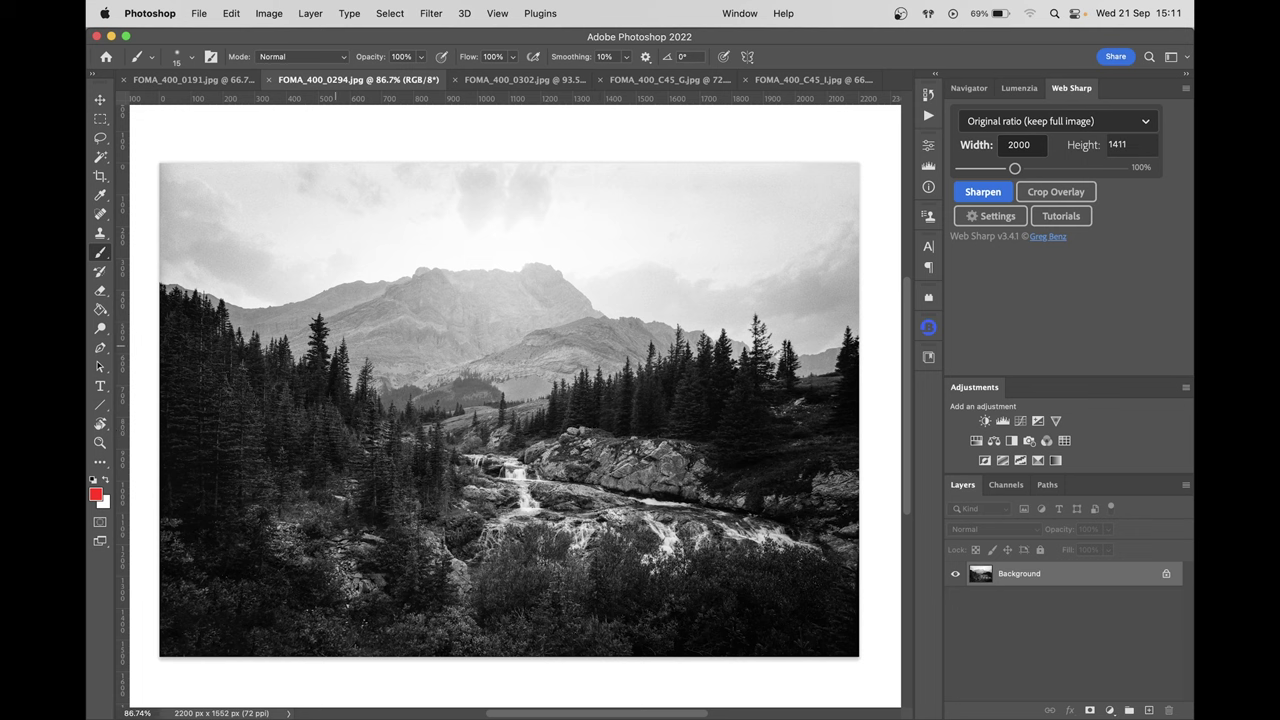
mouse_move(185, 296)
mouse_down()
mouse_move(442, 420)
mouse_move(162, 527)
mouse_up()
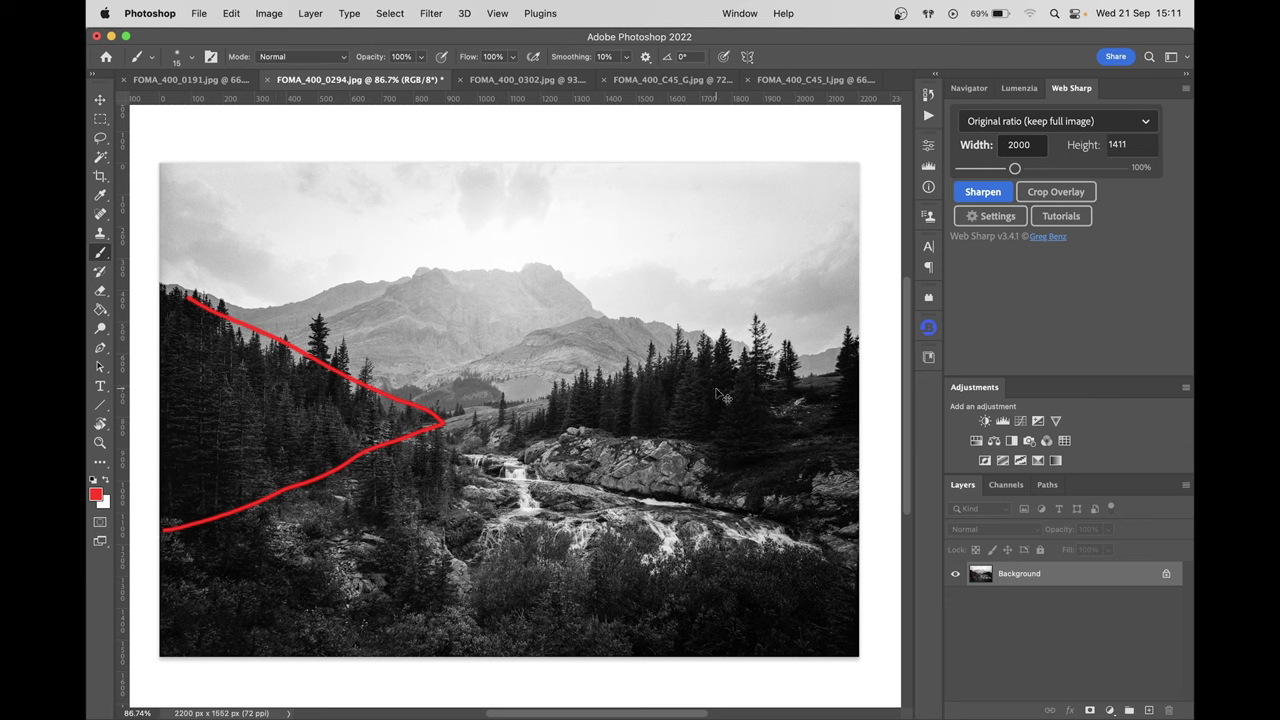
key(super+z)
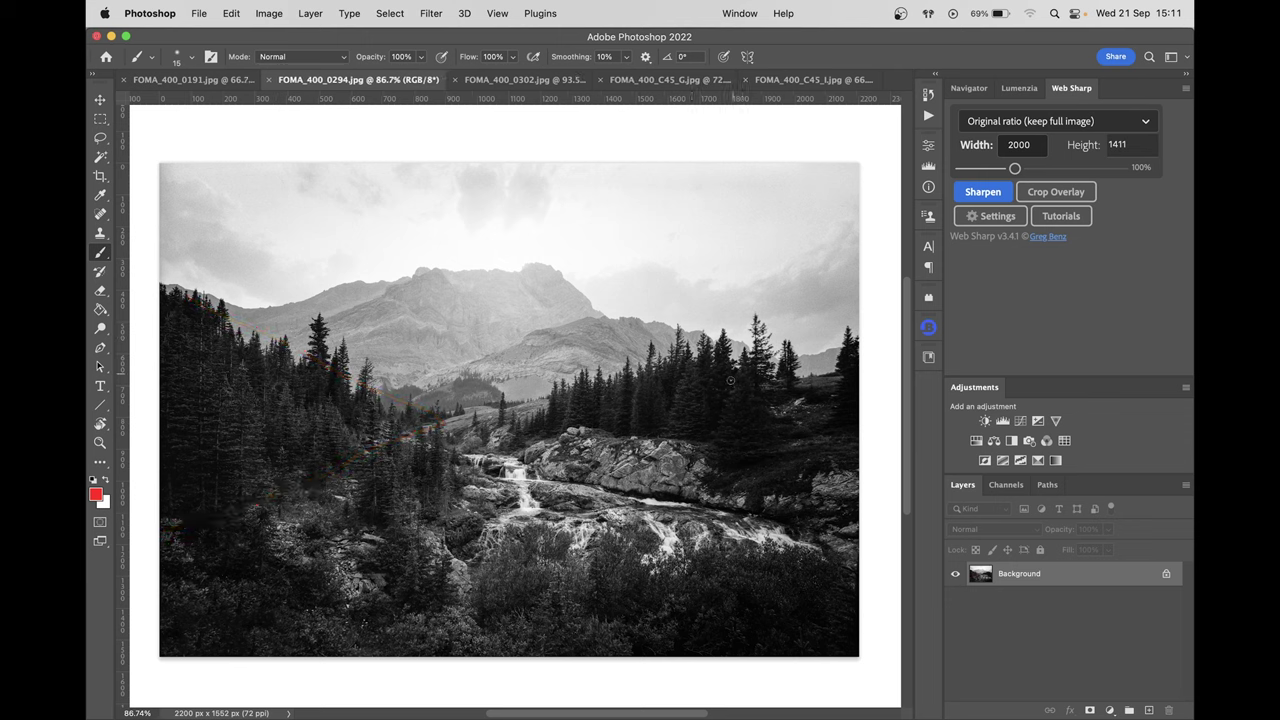
mouse_move(822, 291)
mouse_down()
mouse_move(545, 383)
mouse_move(818, 460)
mouse_up()
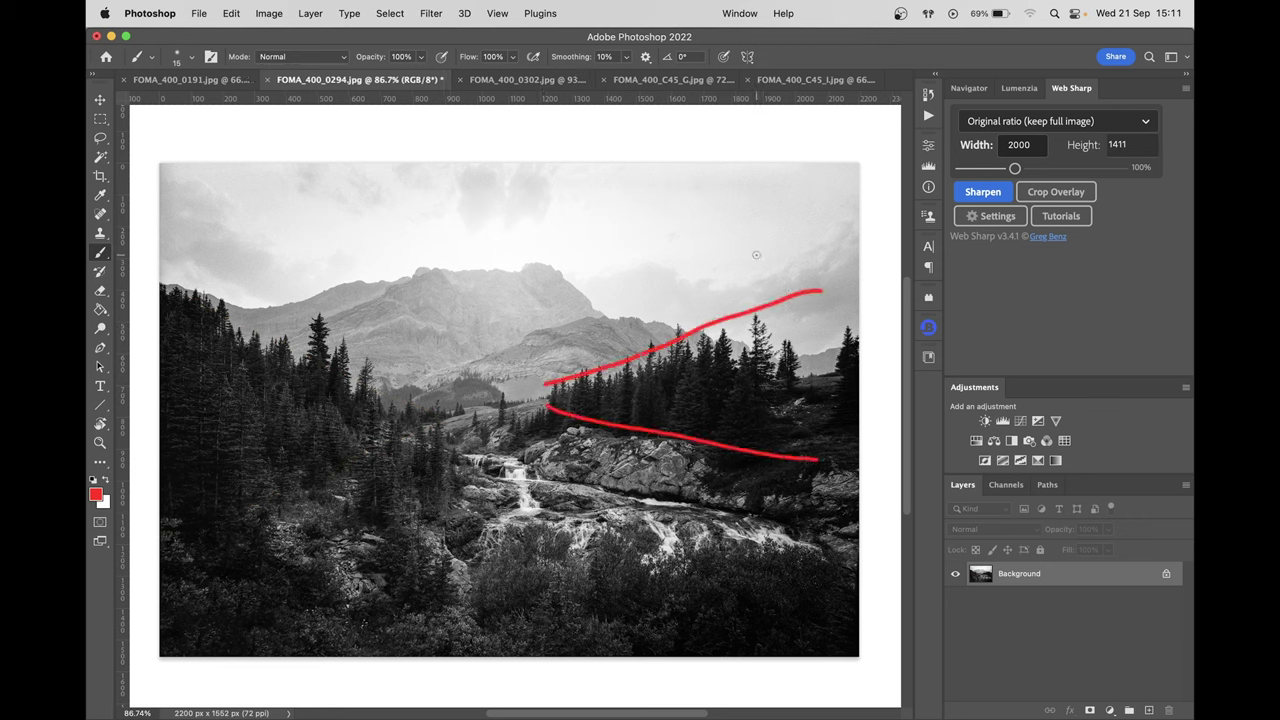
key(super+z)
key(super+z)
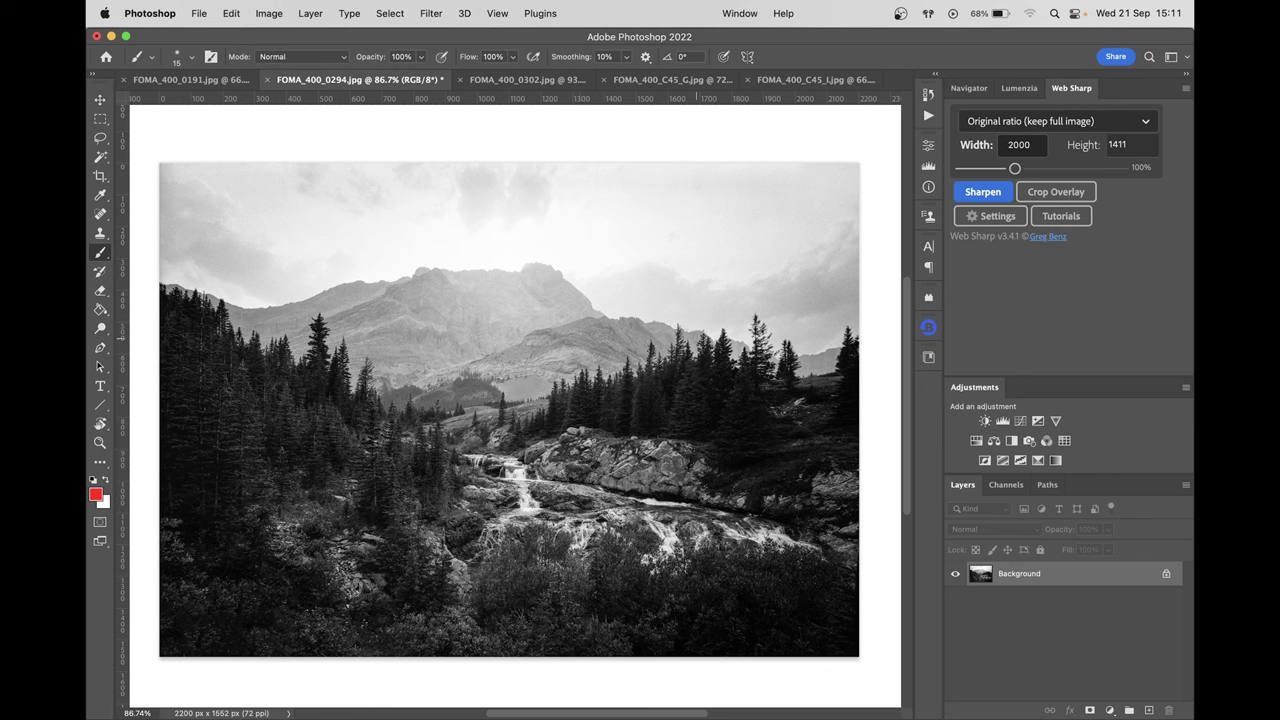
mouse_move(615, 153)
mouse_down()
mouse_move(680, 221)
mouse_move(784, 268)
mouse_move(869, 237)
mouse_up()
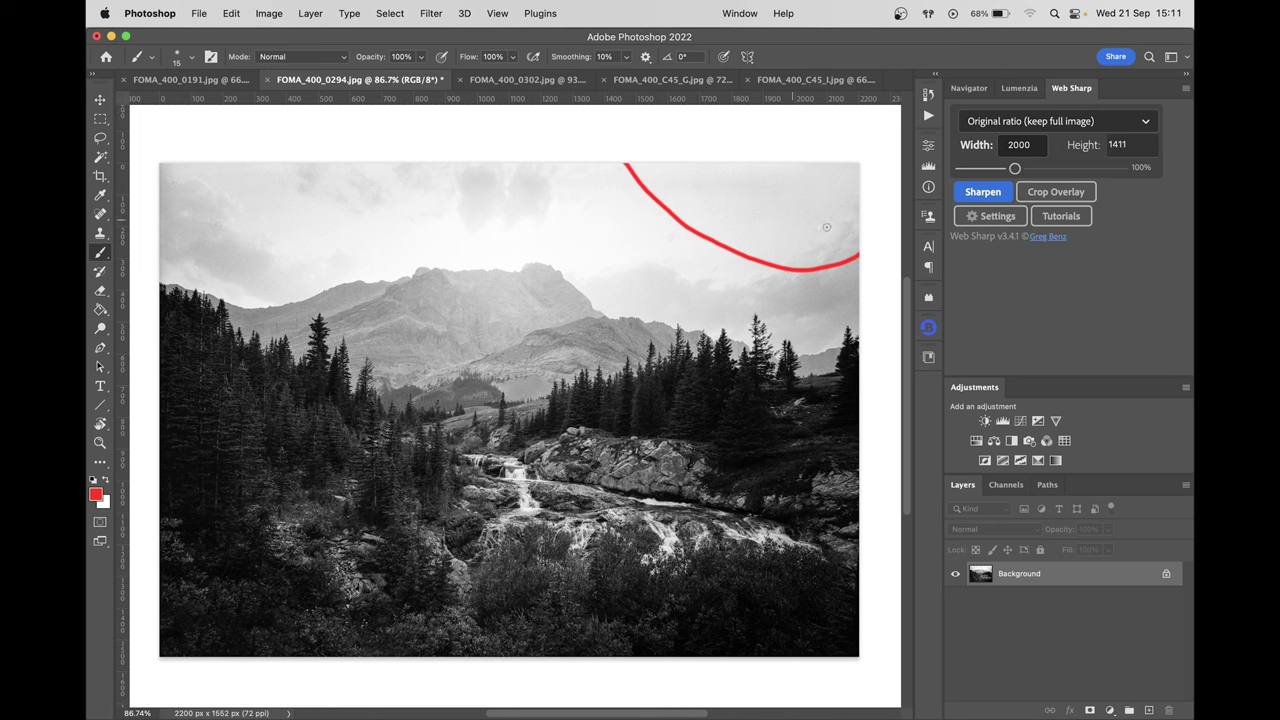
key(super+z)
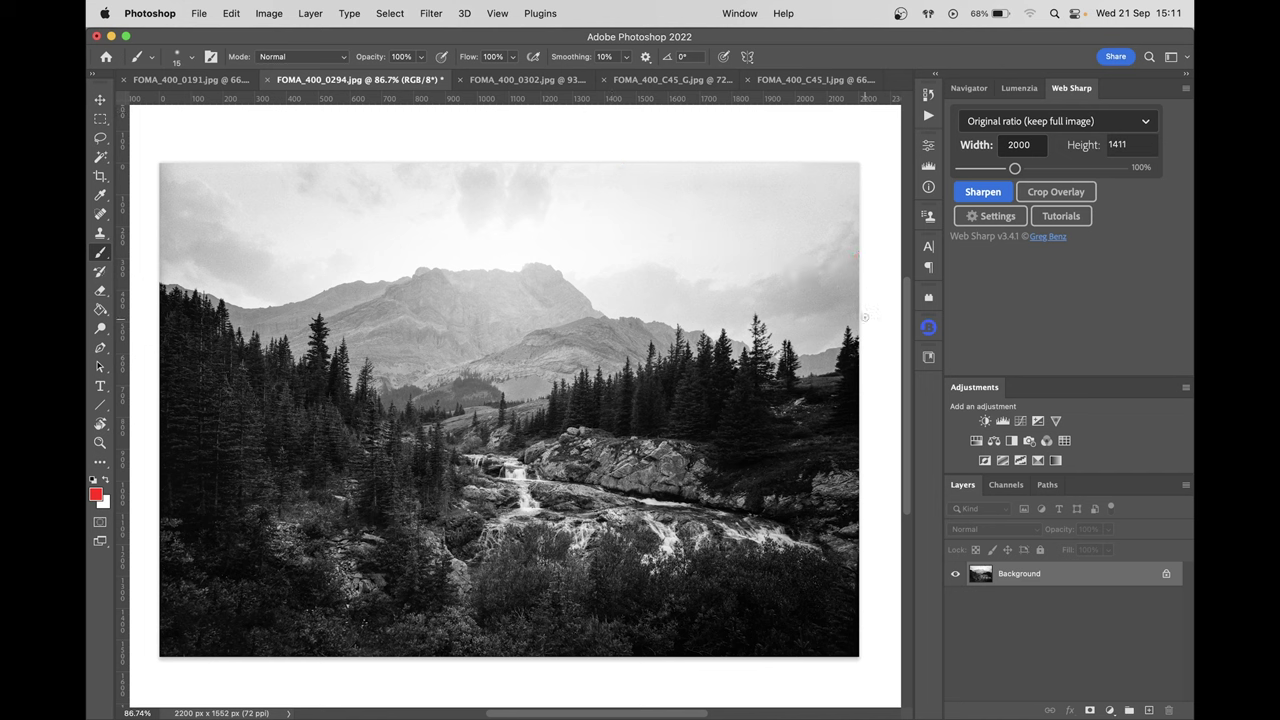
mouse_move(858, 306)
mouse_down()
mouse_move(823, 370)
mouse_move(862, 404)
mouse_up()
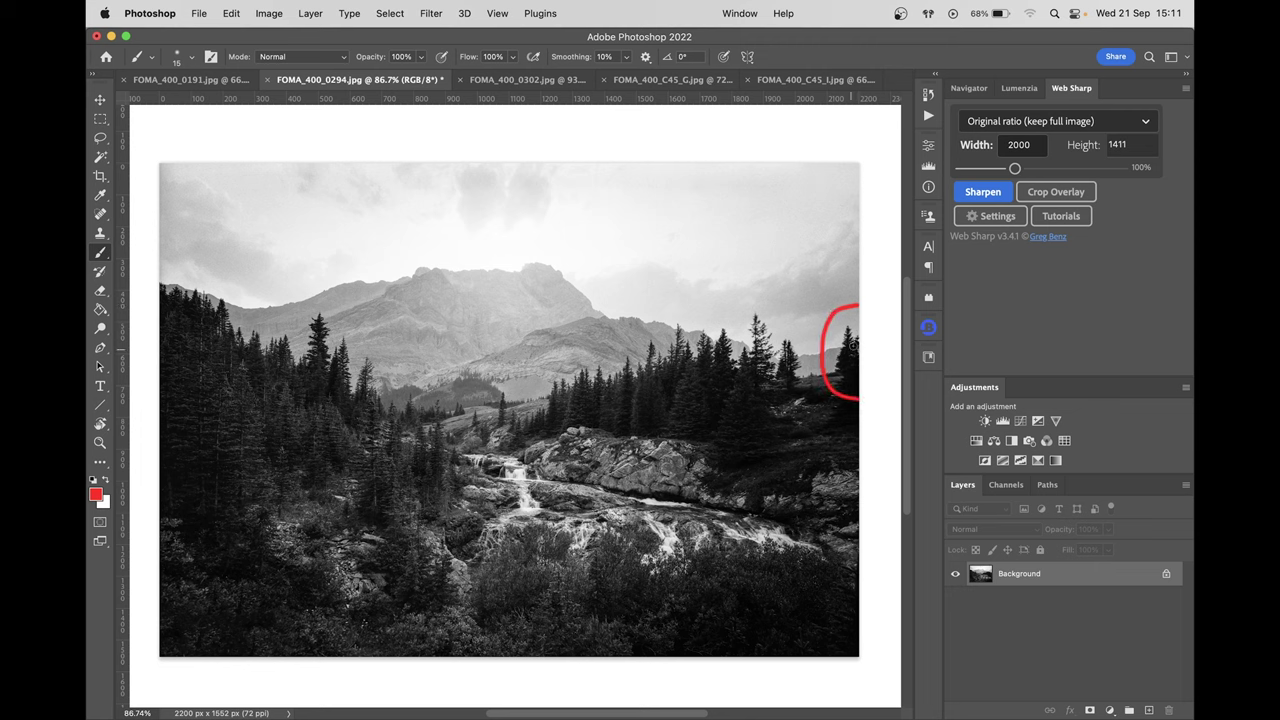
key(super+z)
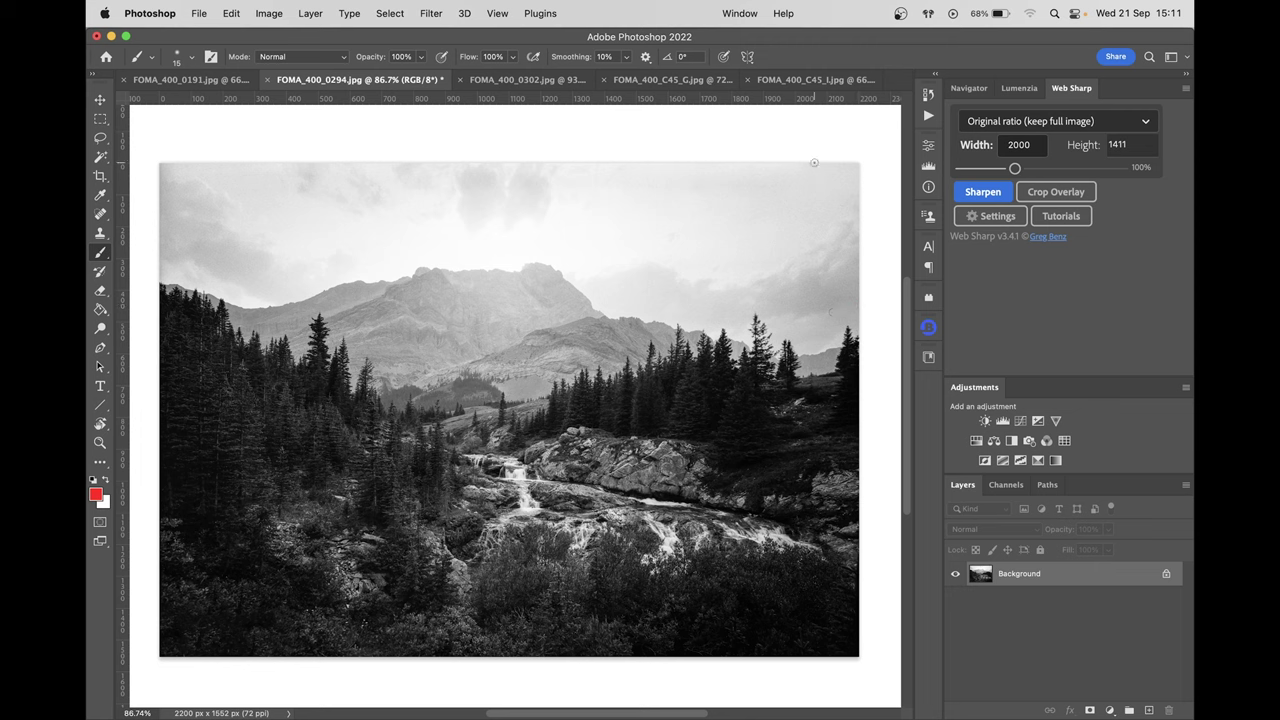
click(814, 162)
shift+click(812, 656)
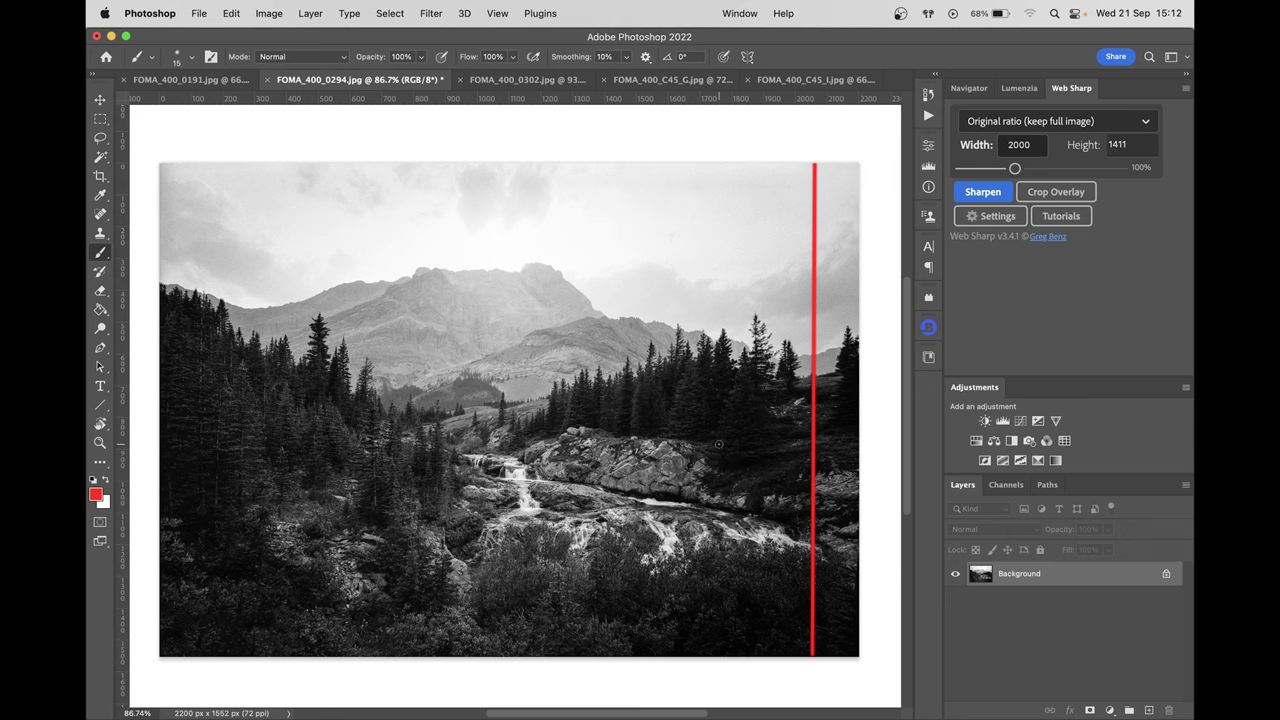
key(alt)
mouse_move(797, 546)
mouse_down()
mouse_move(652, 524)
mouse_move(520, 476)
mouse_move(475, 428)
mouse_up()
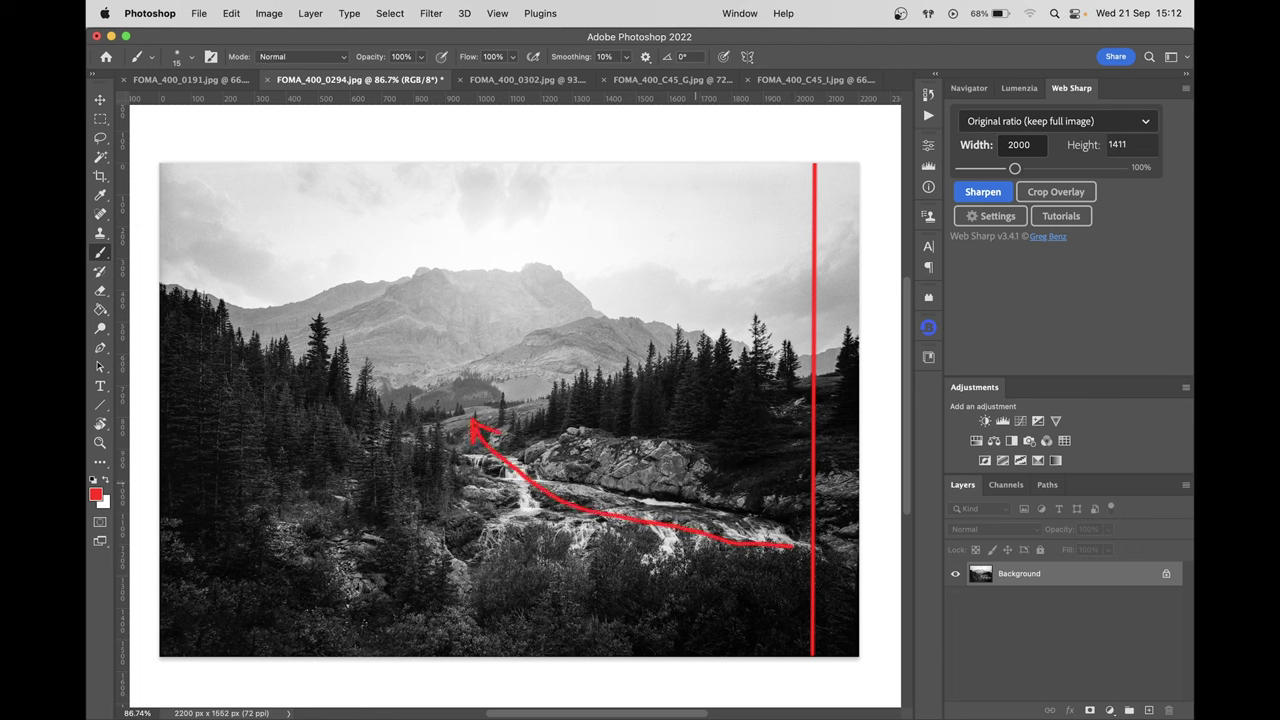
key(super+z)
key(super+z)
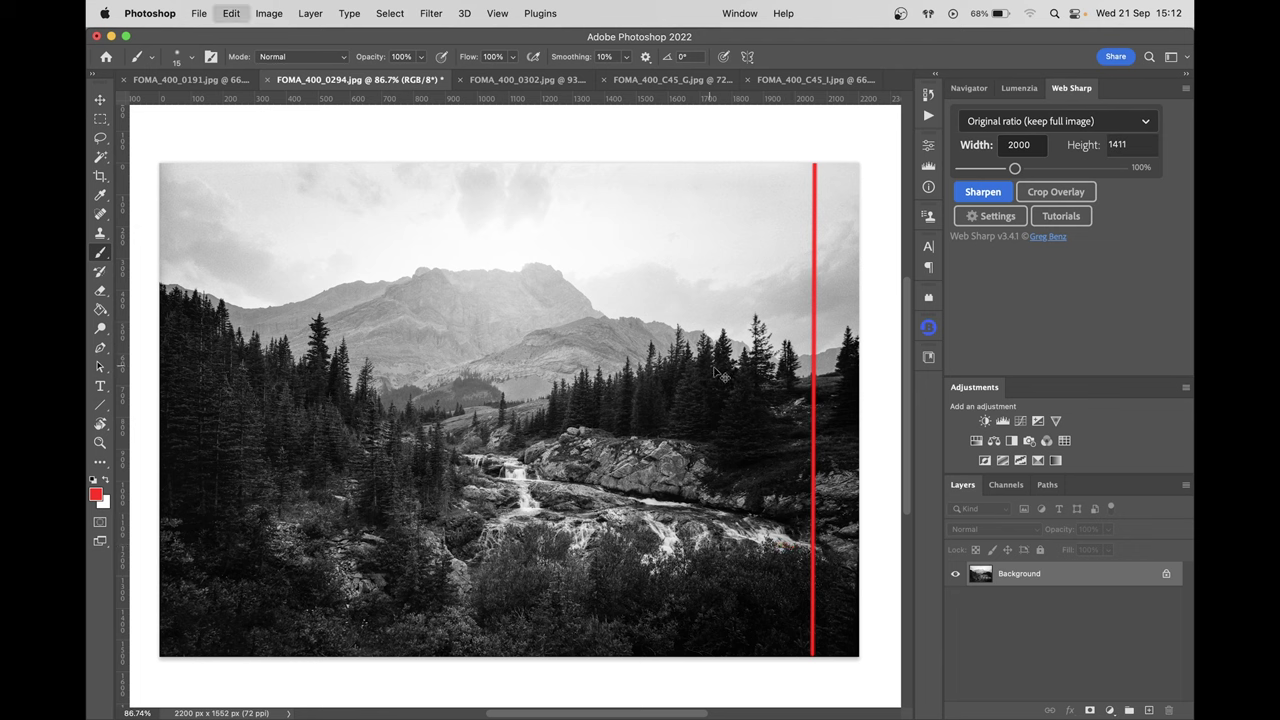
key(super+z)
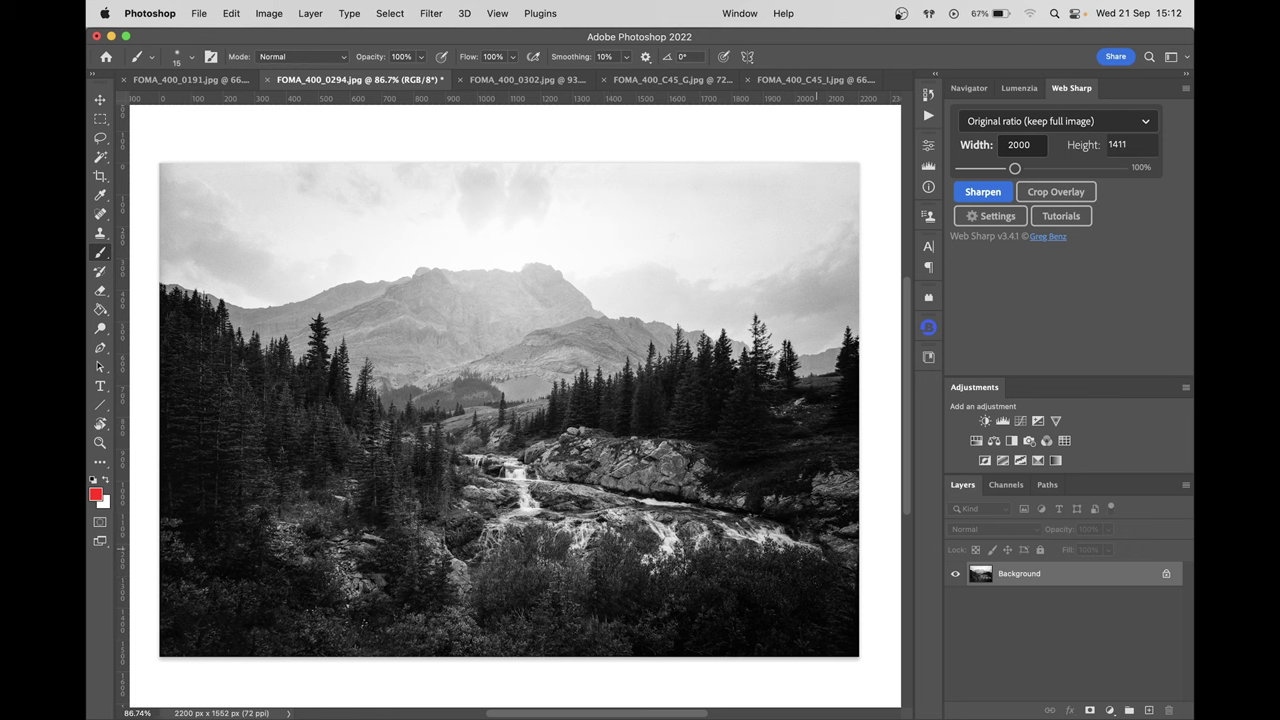
mouse_move(855, 546)
mouse_down()
mouse_move(414, 562)
mouse_move(315, 653)
mouse_up()
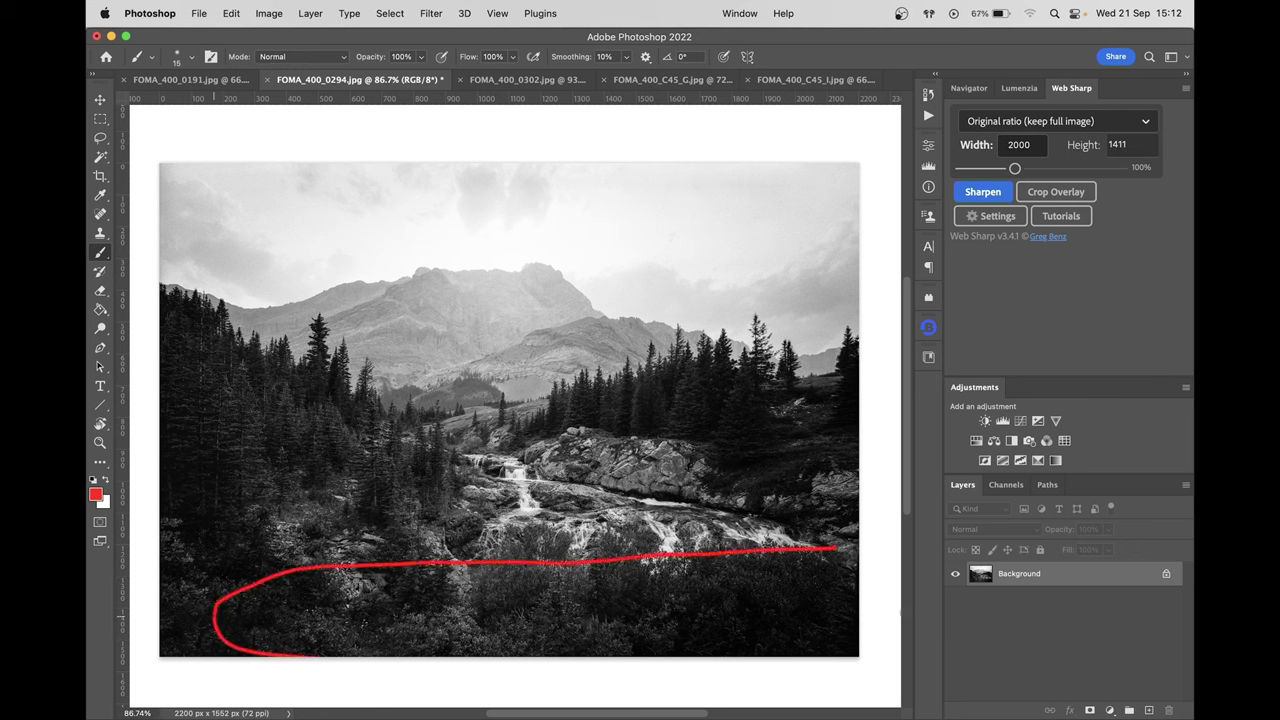
key(super+z)
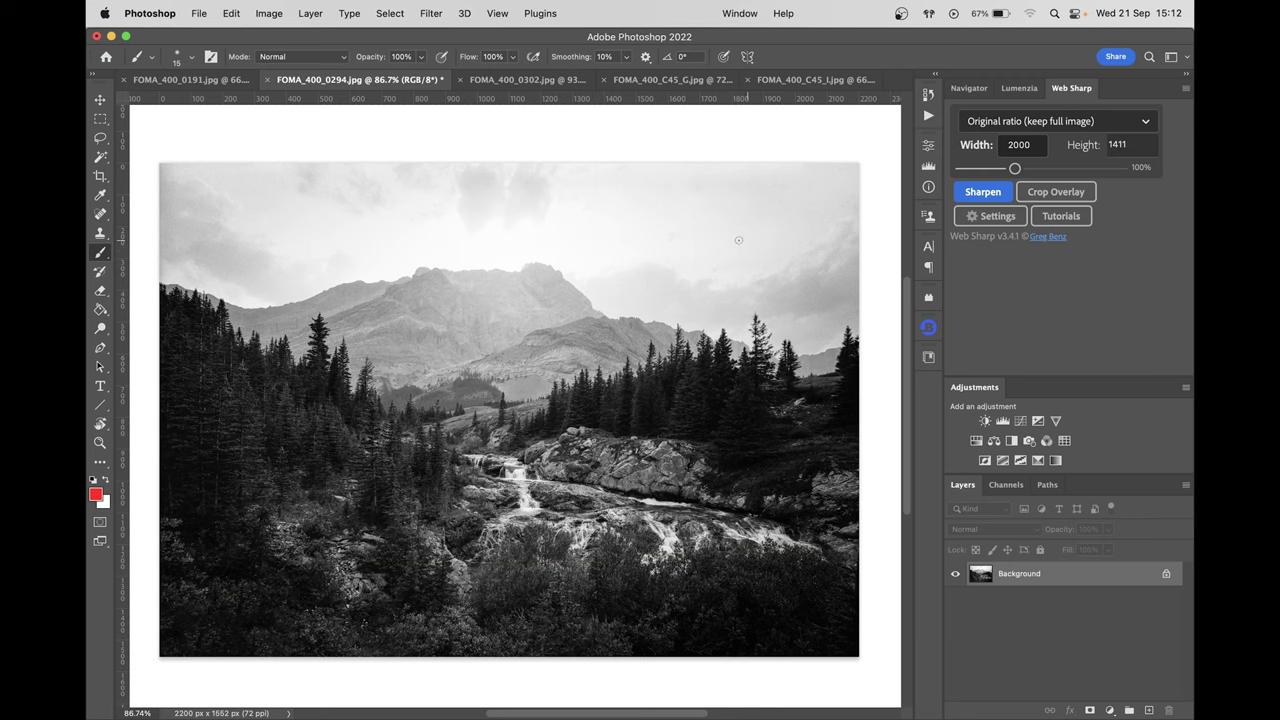
click(200, 80)
Step: Try and undo red loops on the hillside, sky and cloud of the snowy photo
scroll(772, 522, up, 1)
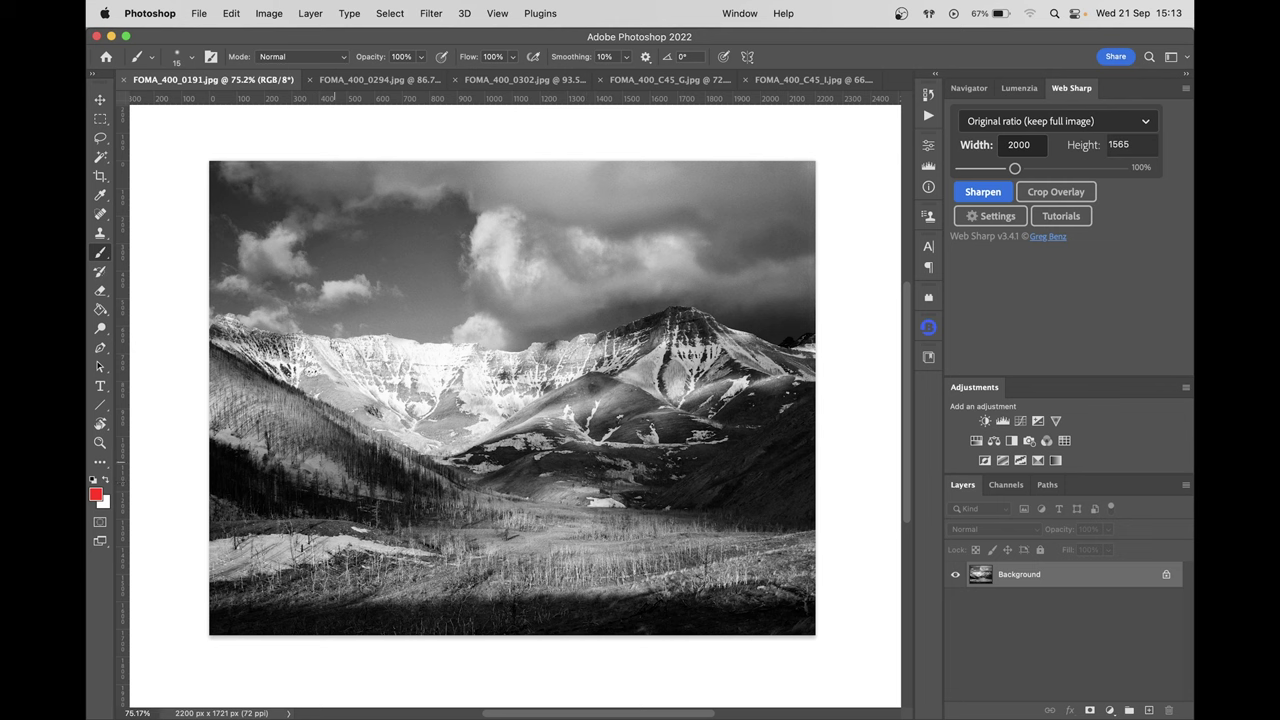
mouse_move(340, 441)
mouse_down()
mouse_move(400, 493)
mouse_move(419, 459)
mouse_move(350, 436)
mouse_up()
key(super+z)
mouse_move(478, 238)
mouse_down()
mouse_move(417, 191)
mouse_move(352, 198)
mouse_move(308, 253)
mouse_move(470, 265)
mouse_up()
key(super+z)
mouse_move(668, 162)
mouse_down()
mouse_move(554, 163)
mouse_move(477, 241)
mouse_move(652, 289)
mouse_up()
key(super+z)
mouse_move(684, 231)
mouse_down()
mouse_move(647, 240)
mouse_move(690, 248)
mouse_up()
key(super+z)
Step: View the FOMA_400_0294 and FOMA_400_0302 photos, then return to FOMA_400_0191
click(378, 82)
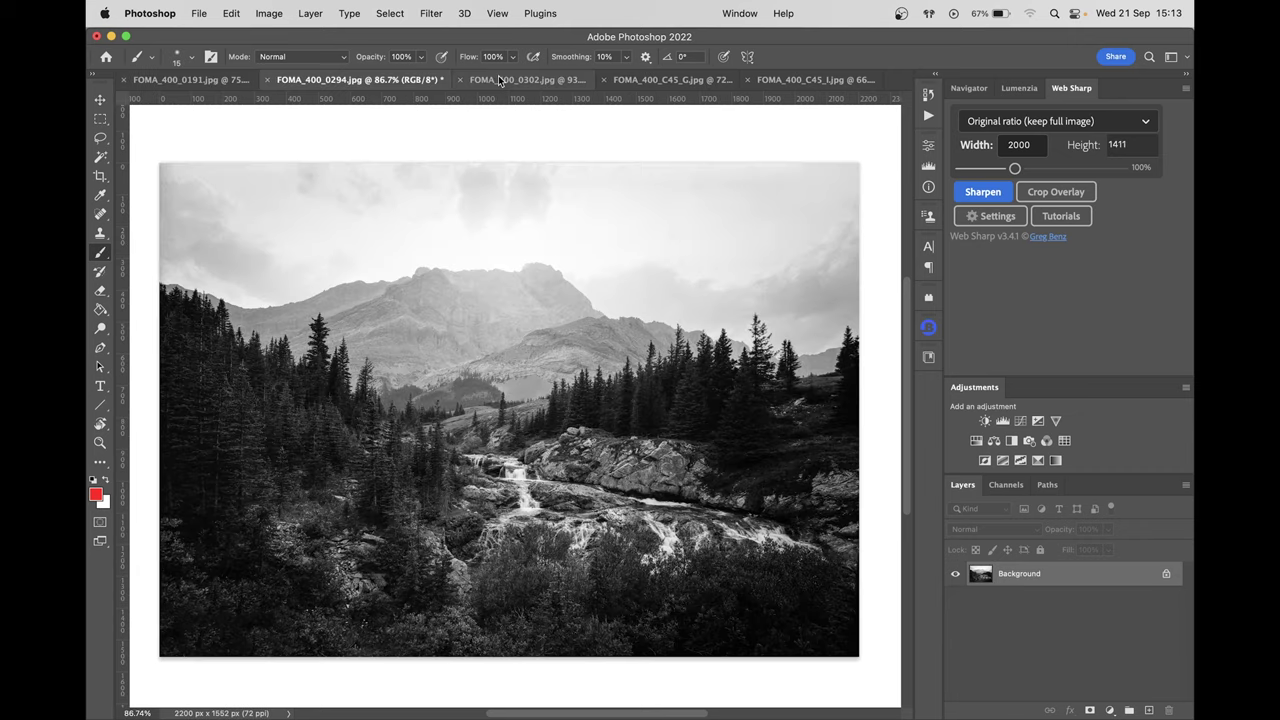
click(507, 79)
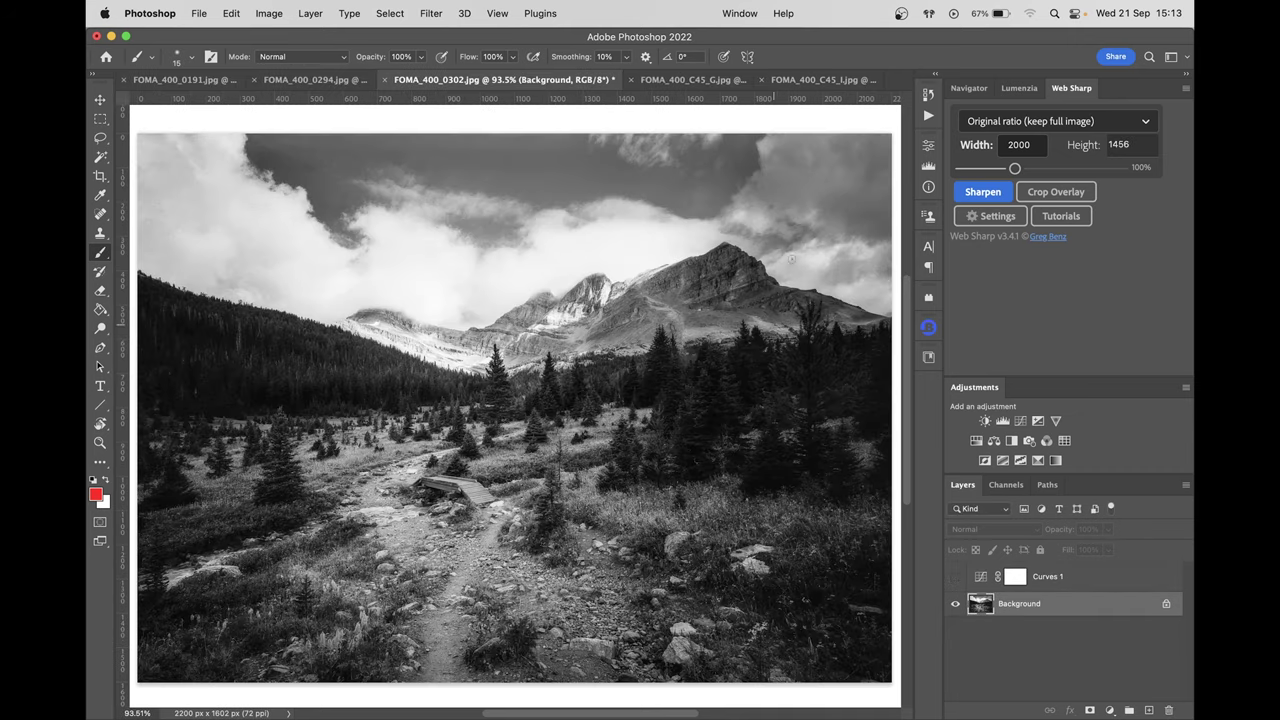
click(187, 80)
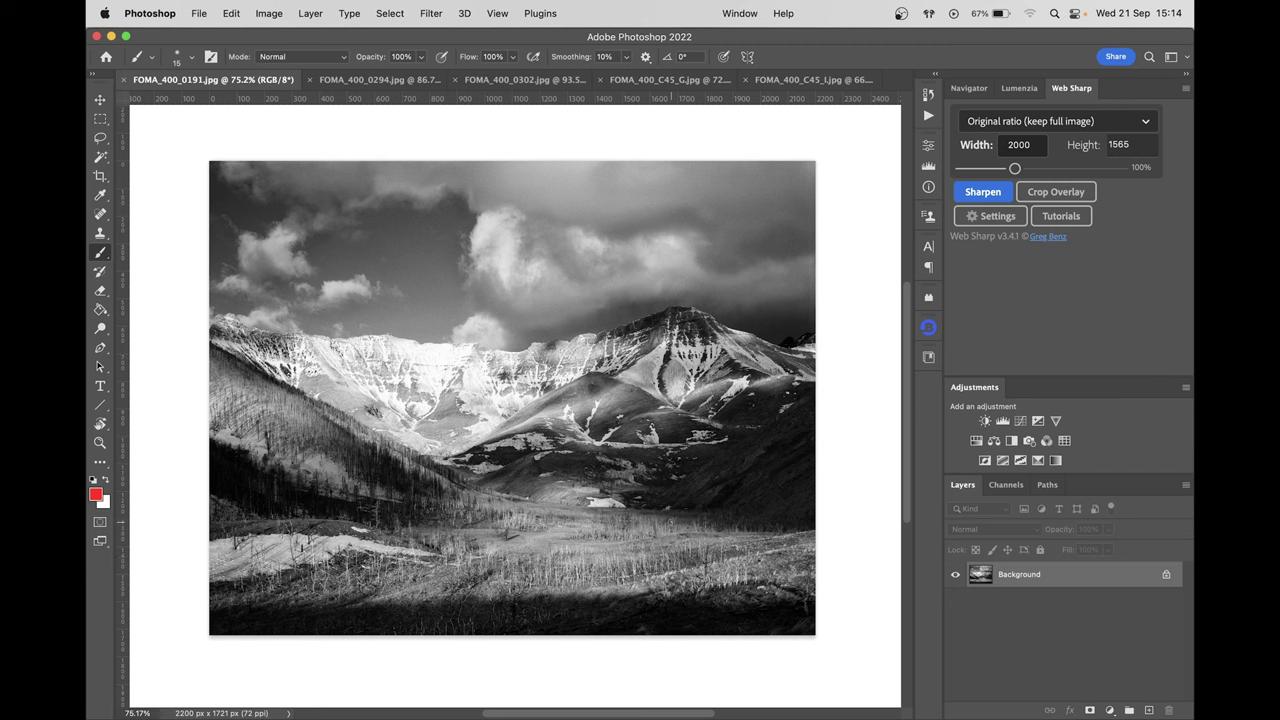
Step: Draw a straight red line across the photo's bottom, then undo it
click(184, 598)
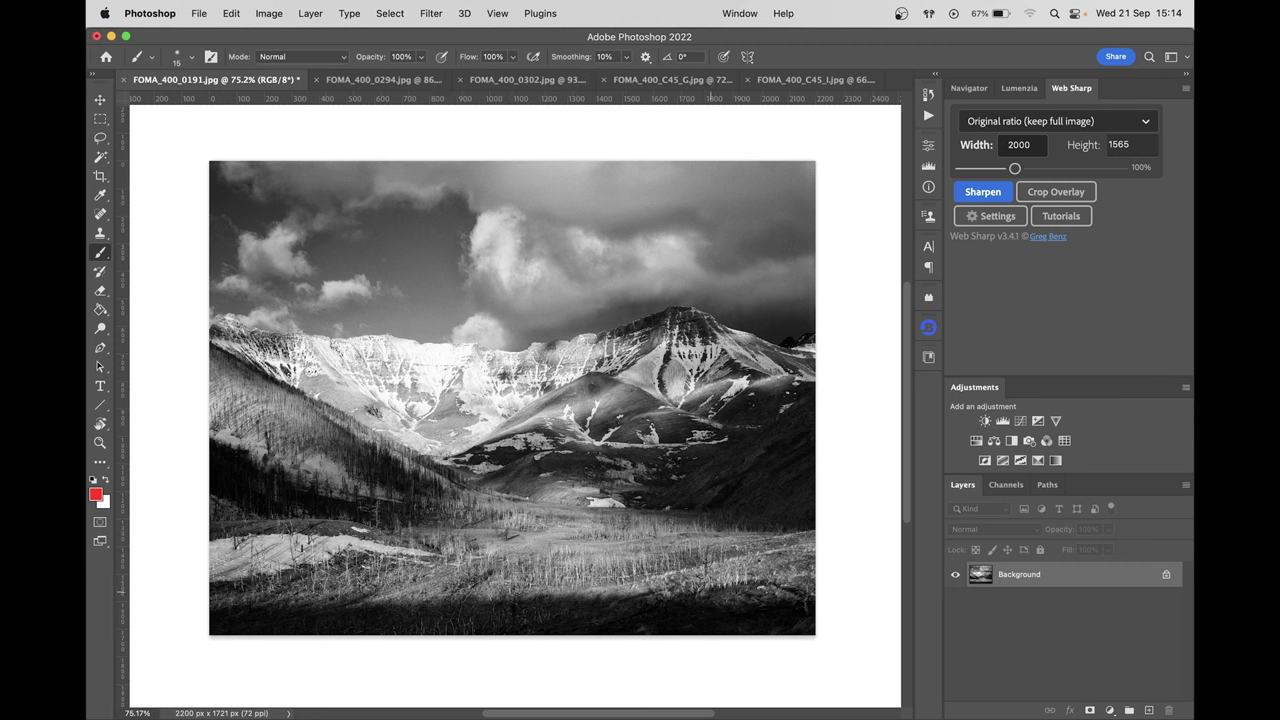
shift+click(834, 579)
key(super+z)
Step: Loop red around the snowy ridge beneath the clouds, then remove the loop
scroll(464, 338, up, 5)
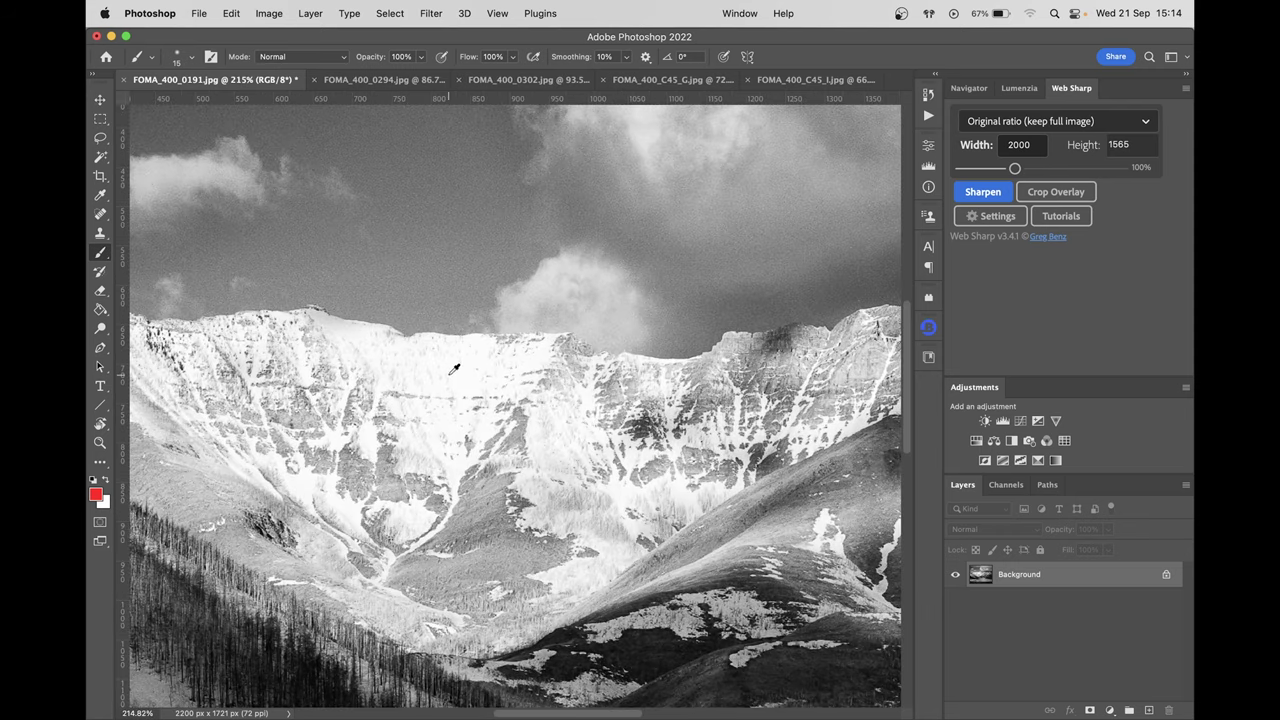
scroll(454, 370, down, 3)
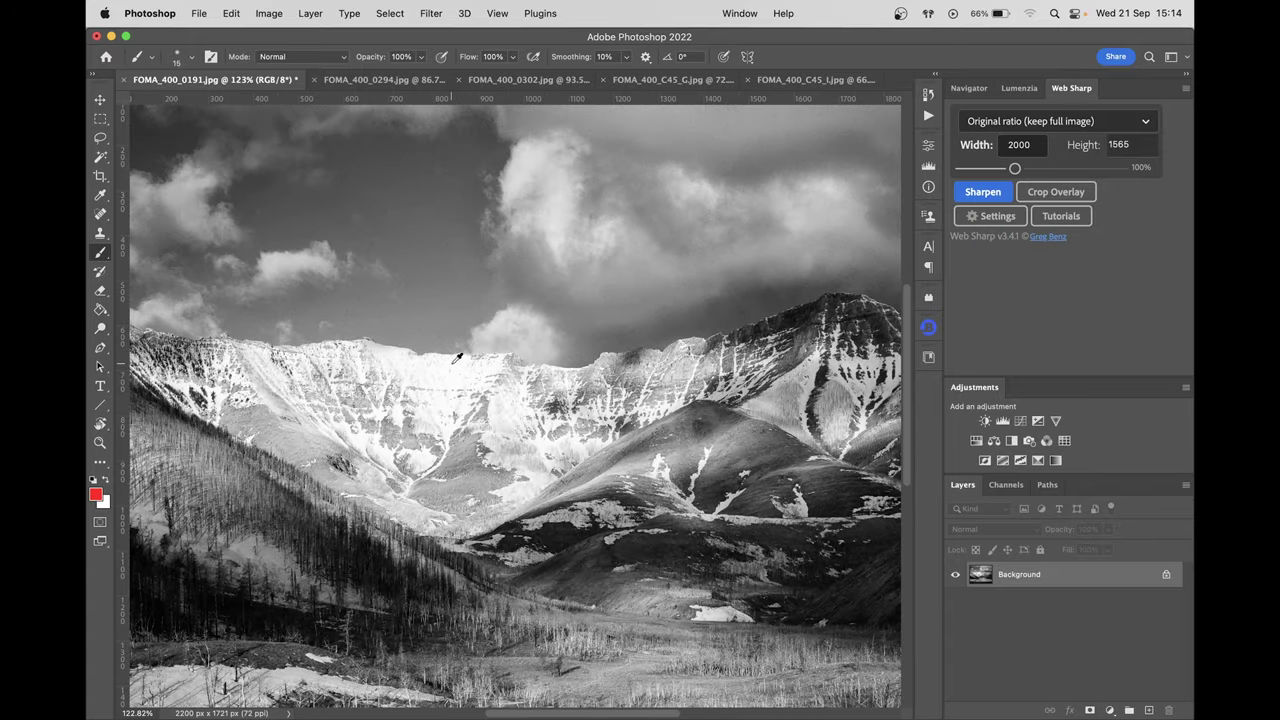
scroll(457, 358, down, 4)
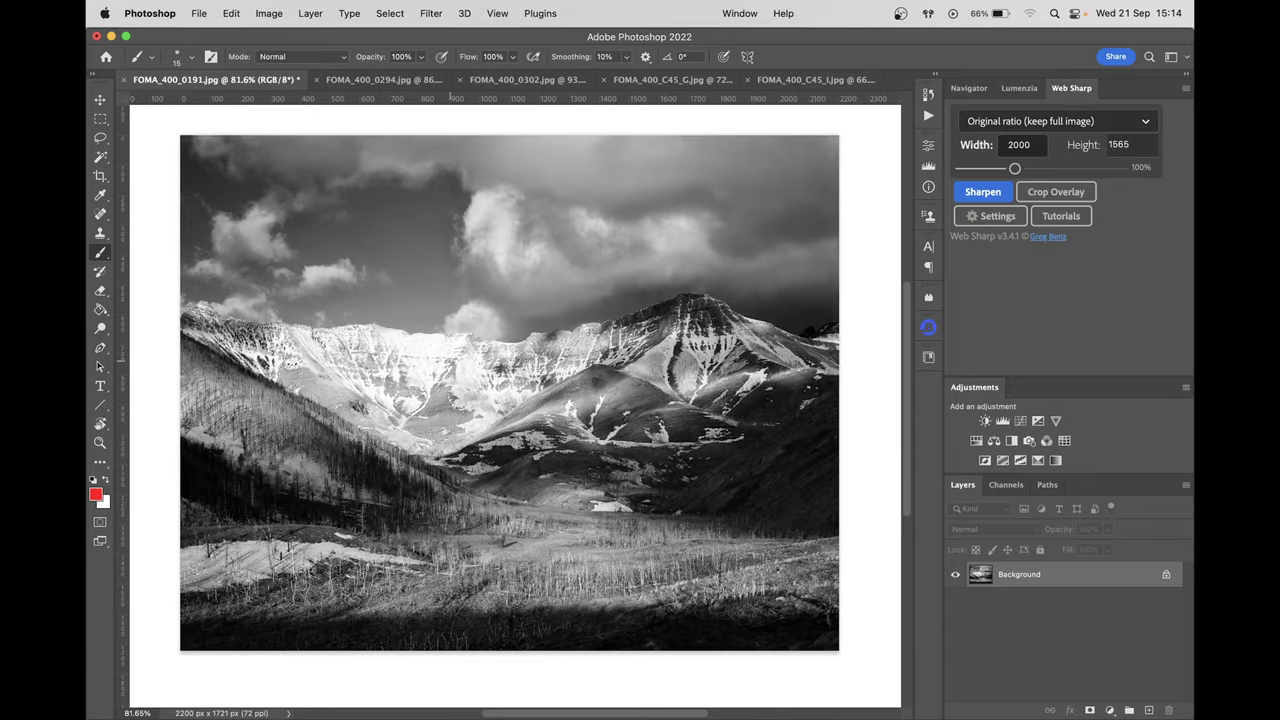
mouse_move(428, 385)
mouse_down()
mouse_move(454, 368)
mouse_move(443, 329)
mouse_move(389, 326)
mouse_move(384, 357)
mouse_move(430, 380)
mouse_up()
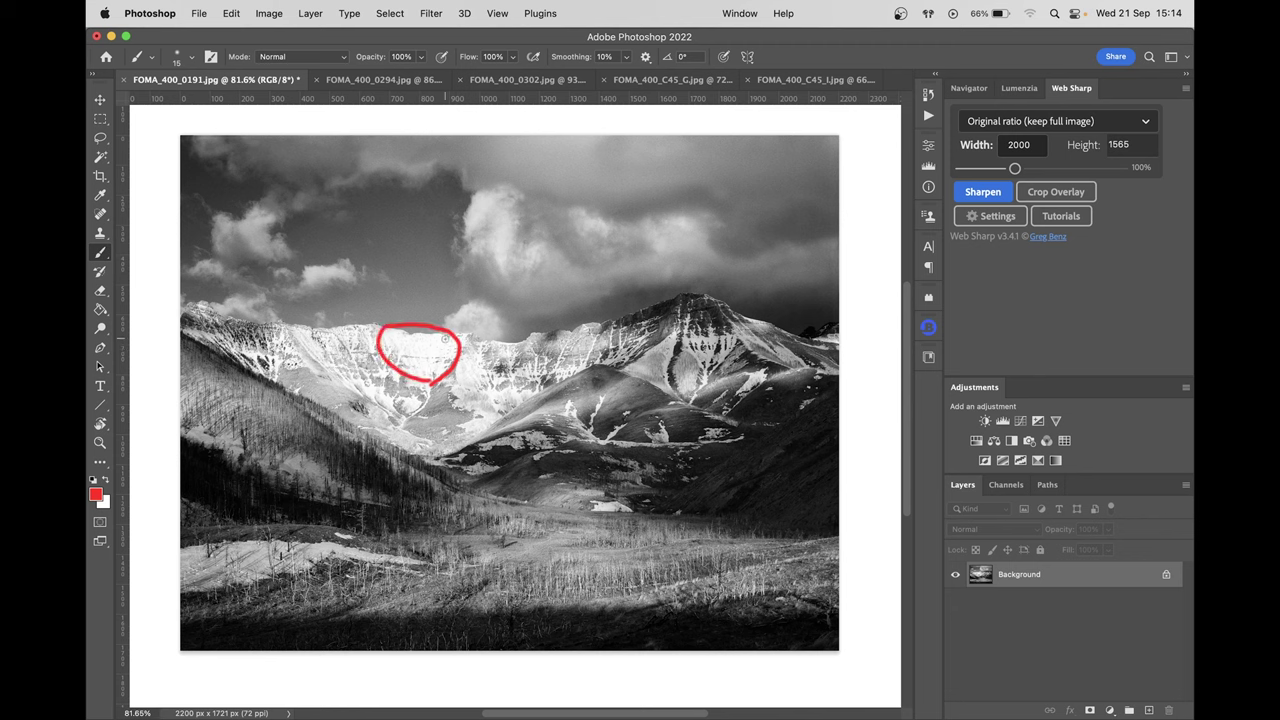
key(super+z)
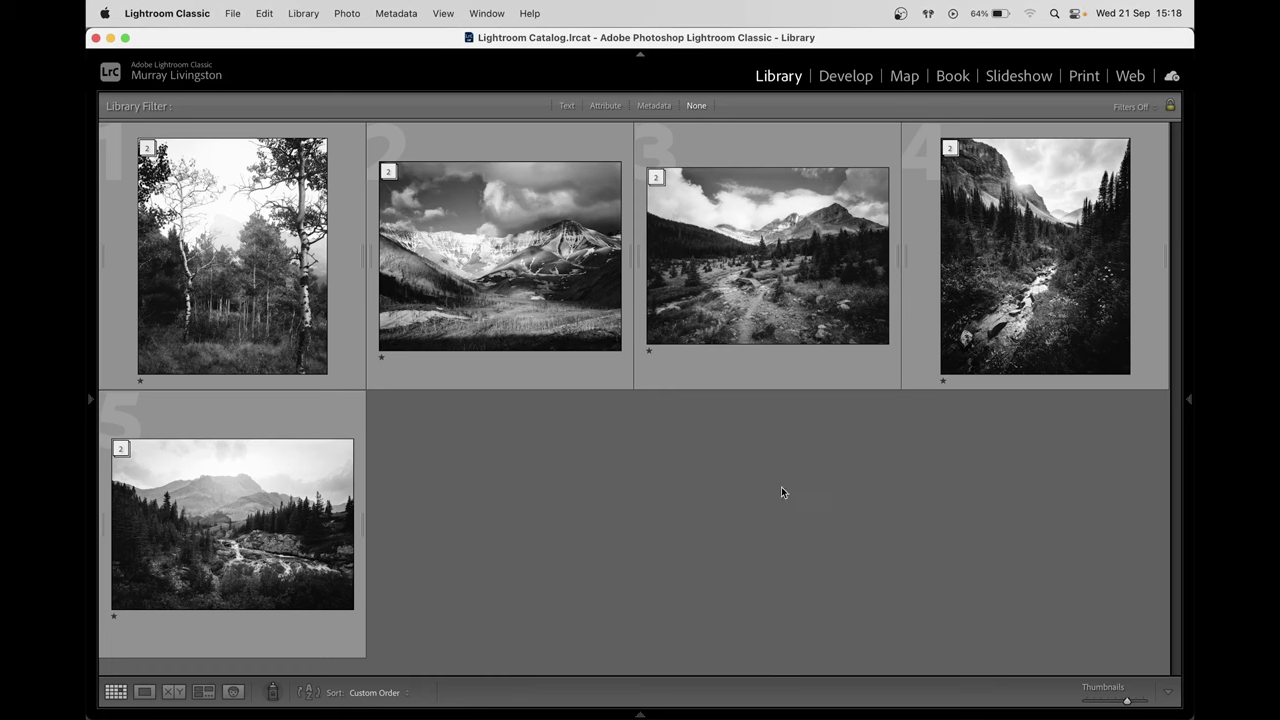
Step: Select the aspen forest photo in the Lightroom Classic grid
click(283, 262)
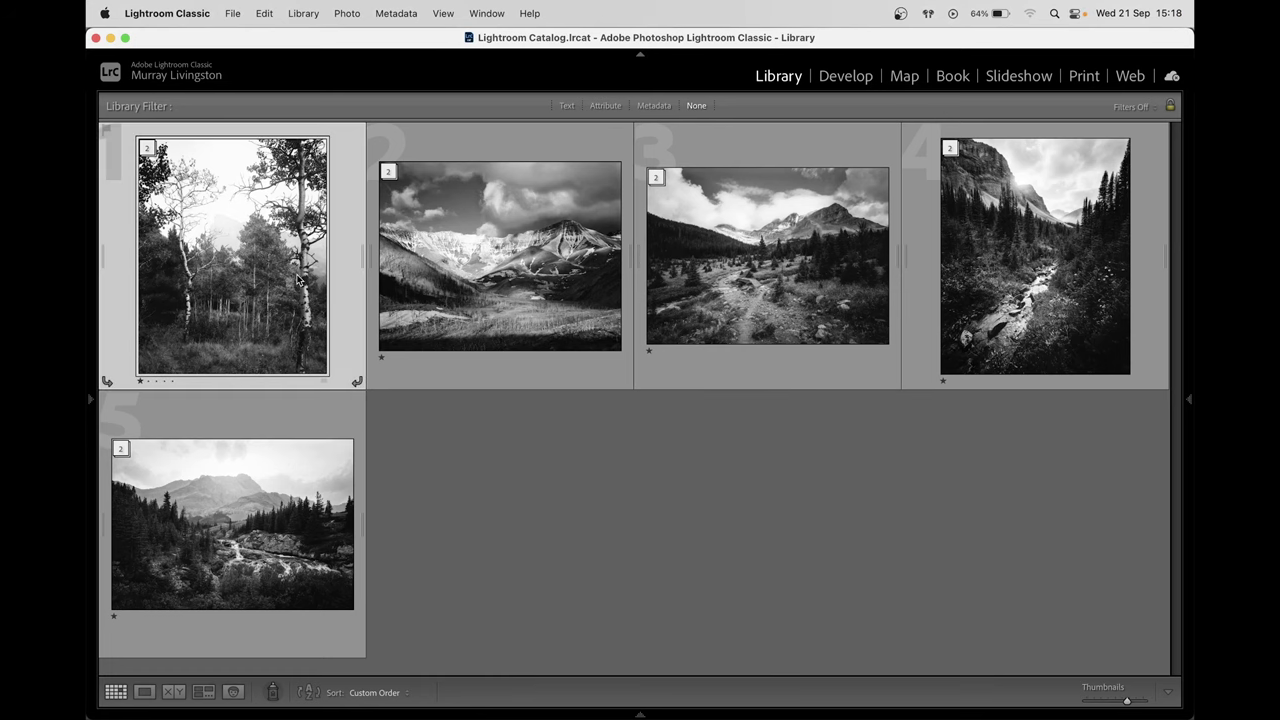
double_click(296, 279)
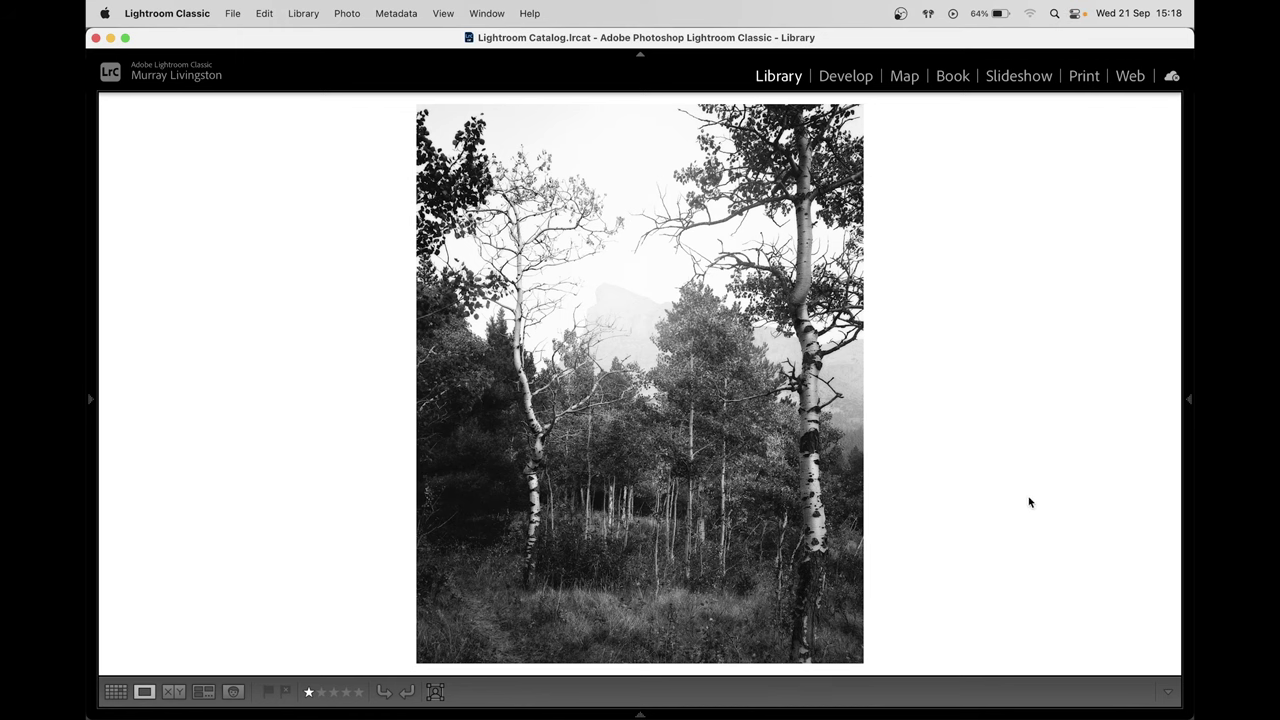
key(g)
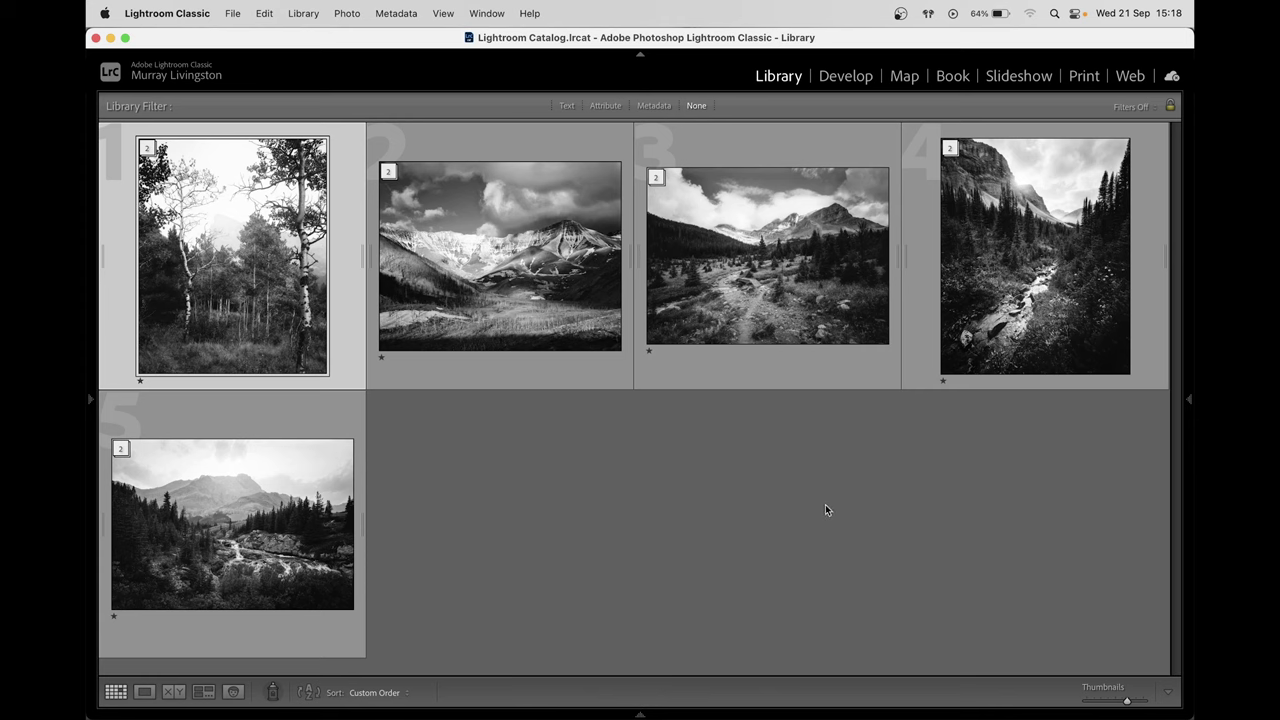
click(825, 505)
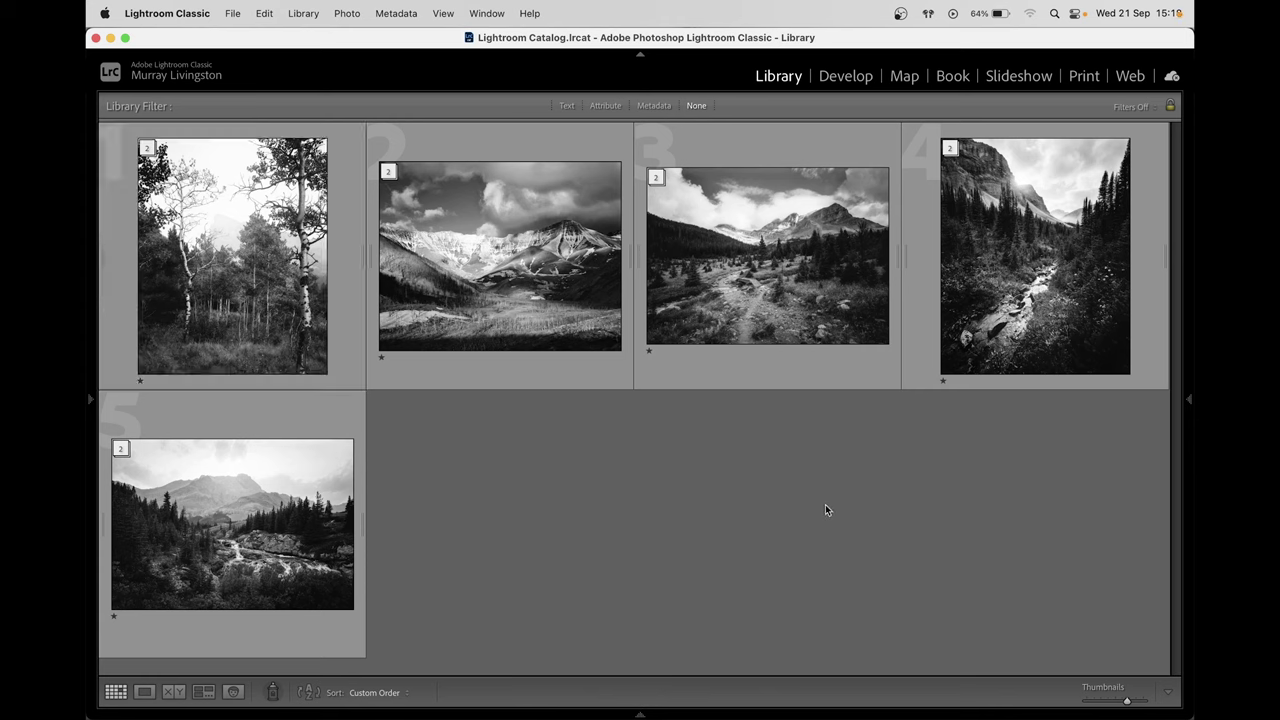